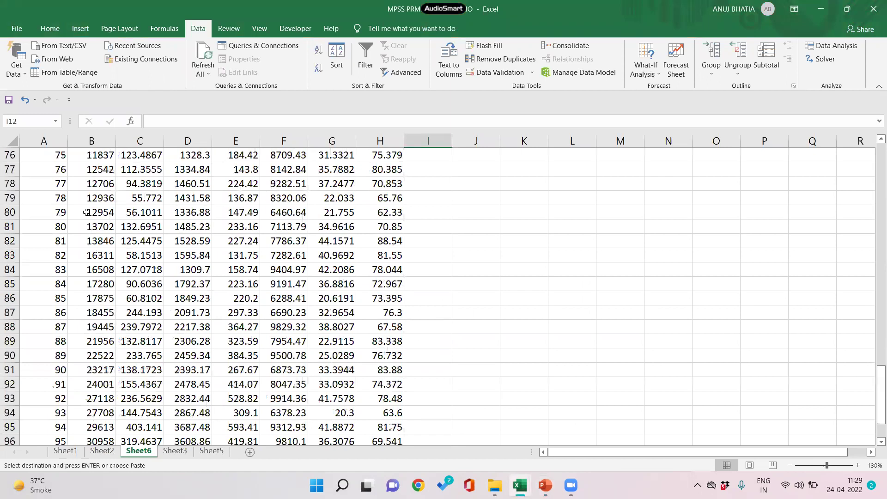
Examine the output column KWH and the input quantity columns Labor, Fuel and Capital at the start of the data
scroll(87, 213, "up", 20)
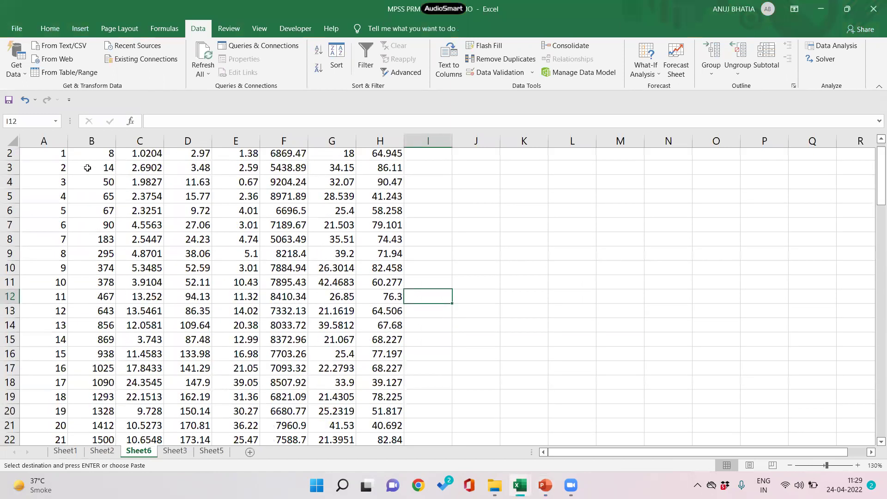
scroll(84, 176, "up", 1)
left_click(91, 155)
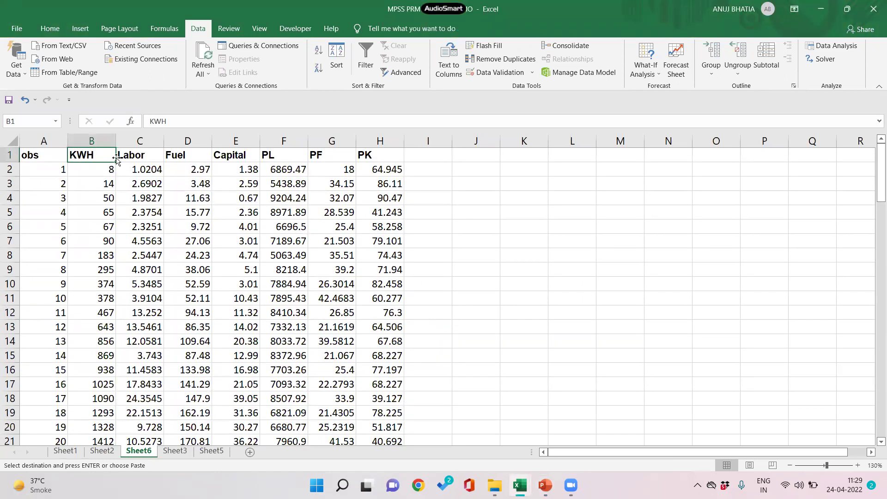
left_click(160, 158)
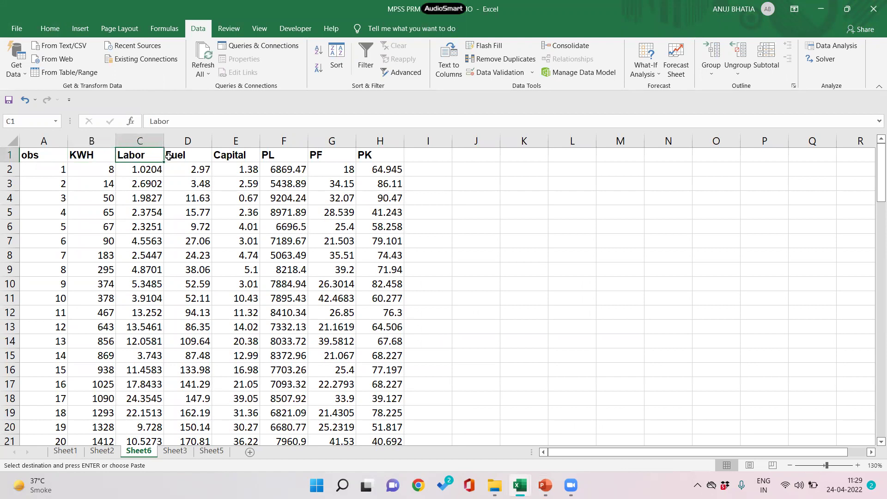
left_click(184, 155)
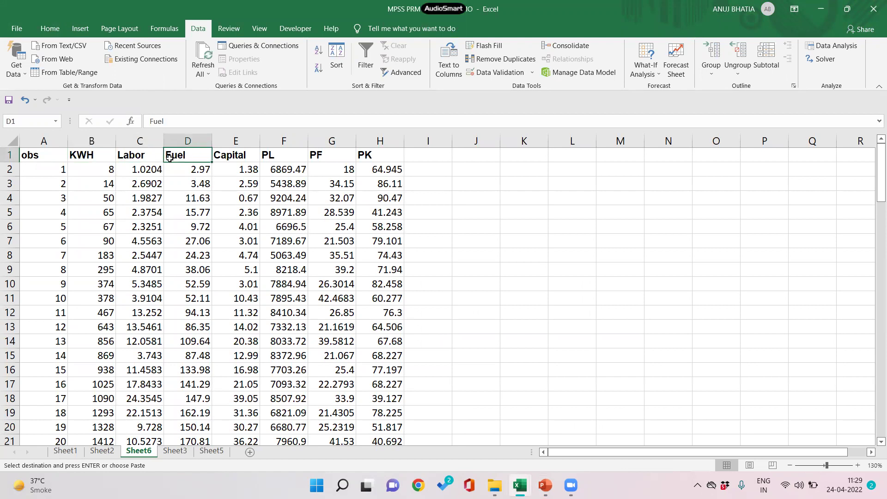
left_click(138, 157)
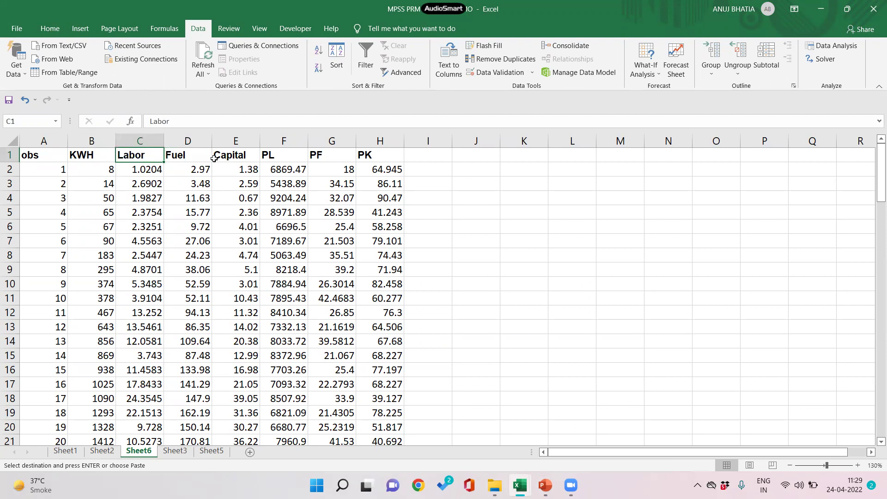
left_click(96, 157)
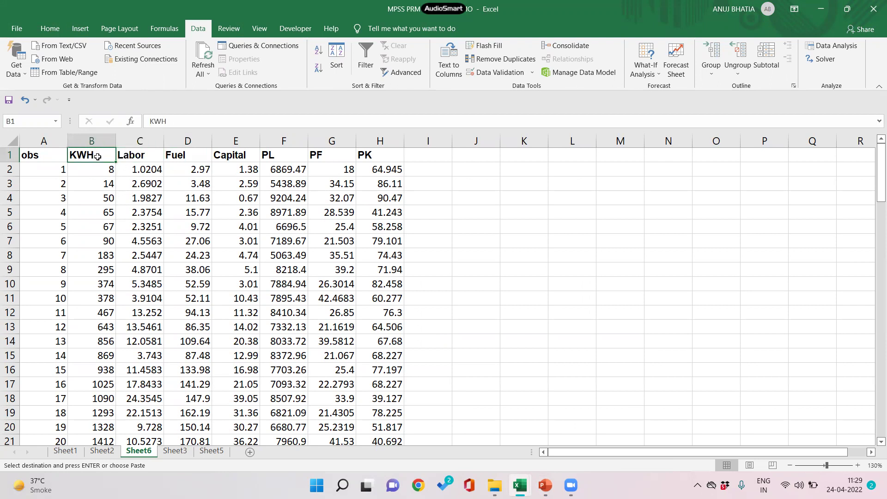
left_click_drag(124, 155, 225, 154)
key("ctrl+c")
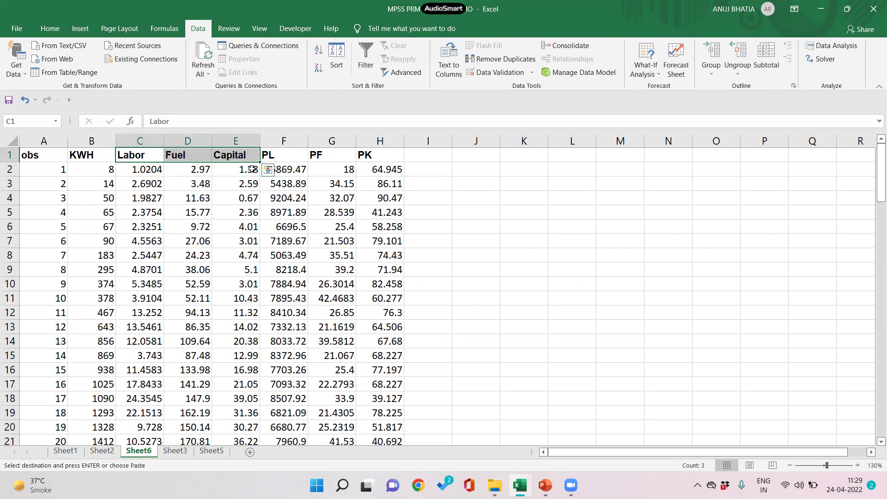
Examine the price columns PL, PF and PK alongside the Labor, Fuel and Capital columns
left_click_drag(292, 155, 365, 158)
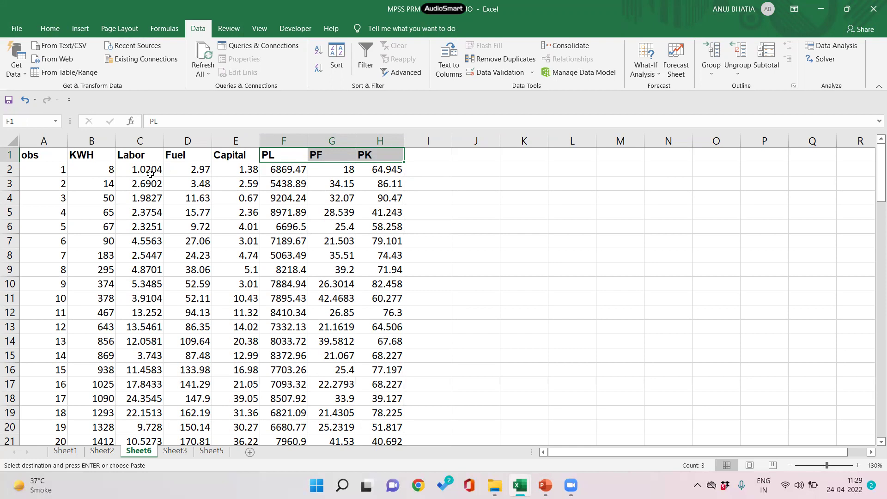
left_click(267, 173)
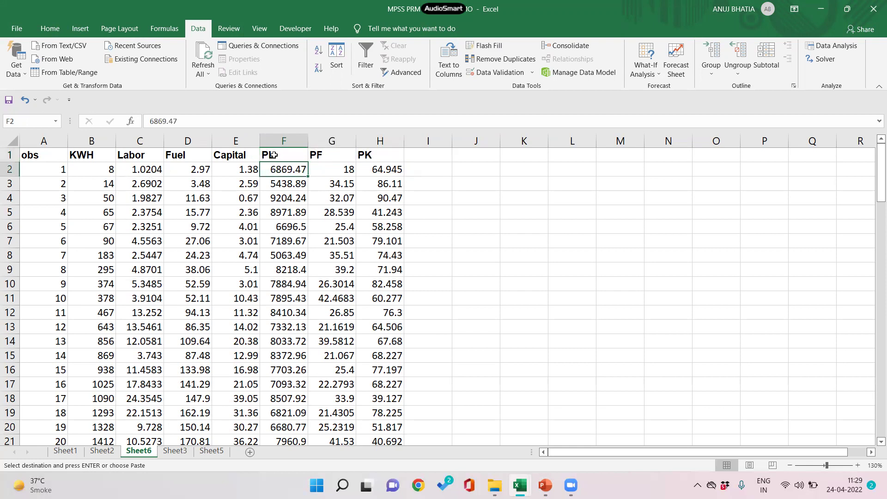
left_click(279, 141)
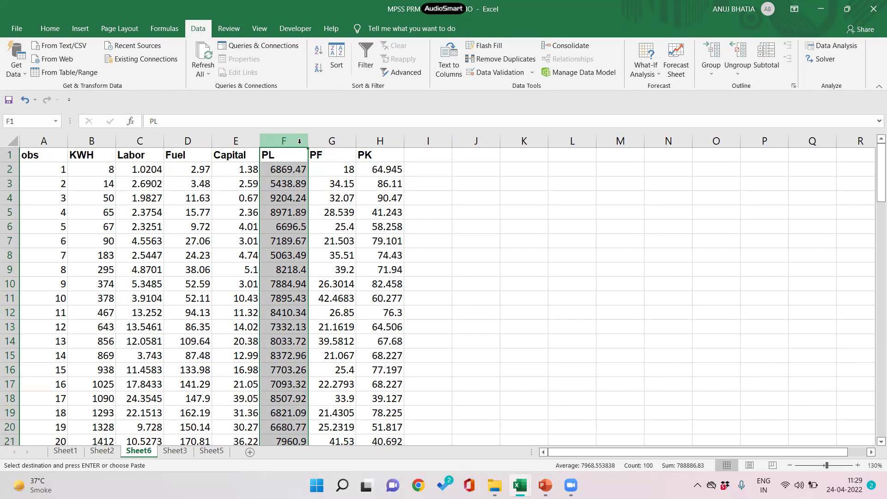
left_click(299, 154)
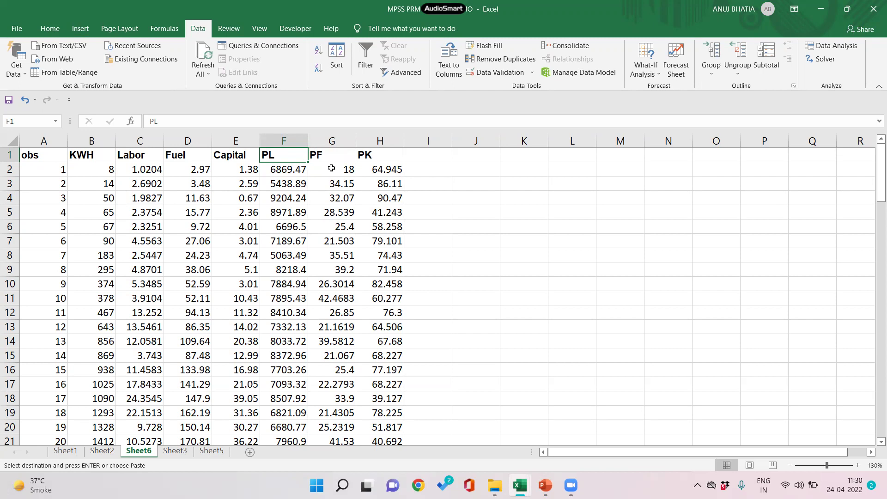
left_click_drag(149, 161, 225, 159)
key("ctrl+v")
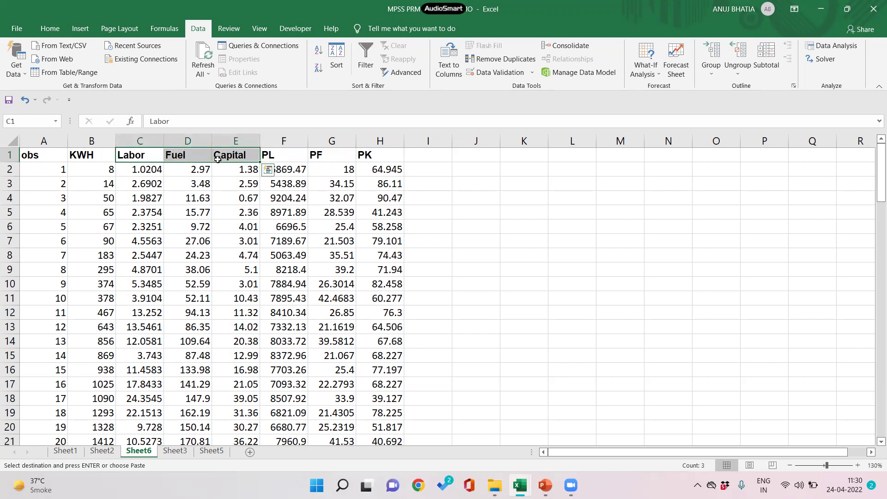
left_click(292, 155)
left_click_drag(292, 156, 372, 160)
key("ctrl+v")
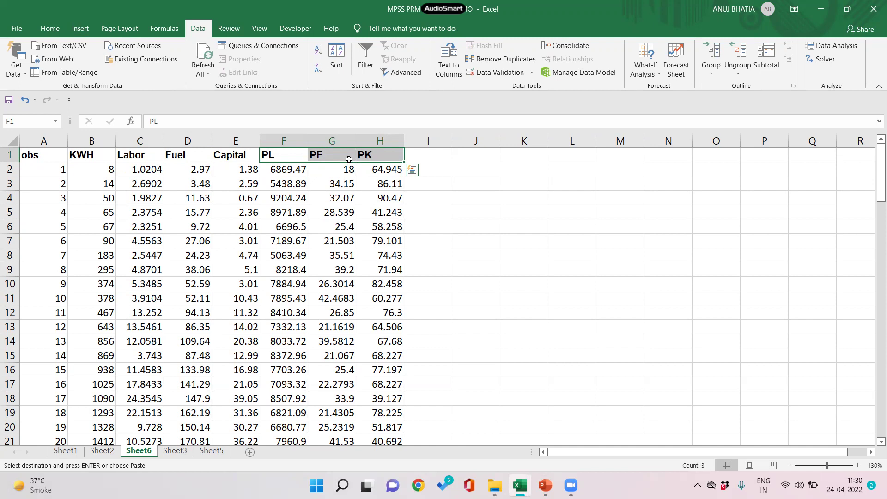
left_click(433, 159)
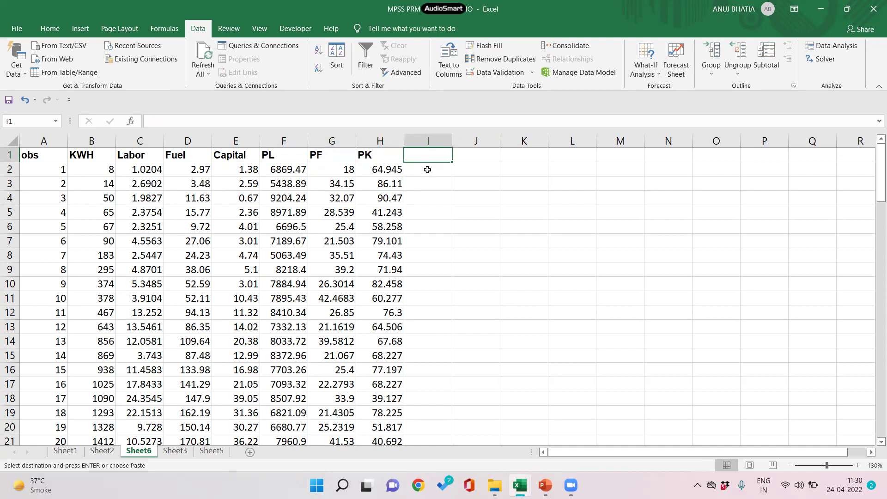
type("Unit")
key("Return")
key("Up")
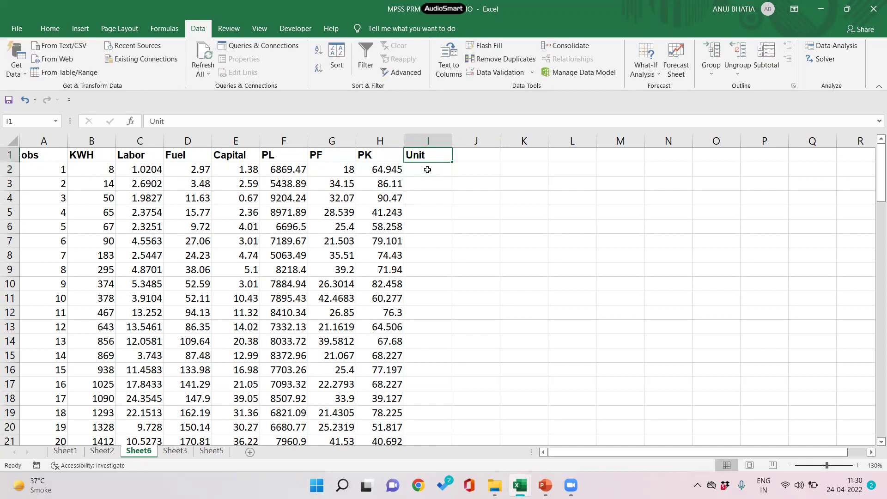
Replace the header in cell I1 with C0
key("BackSpace")
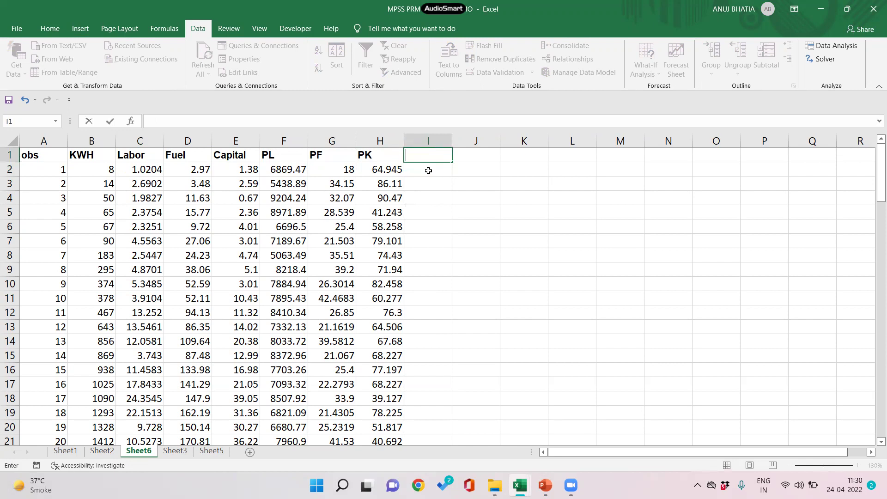
type("C0")
key("Return")
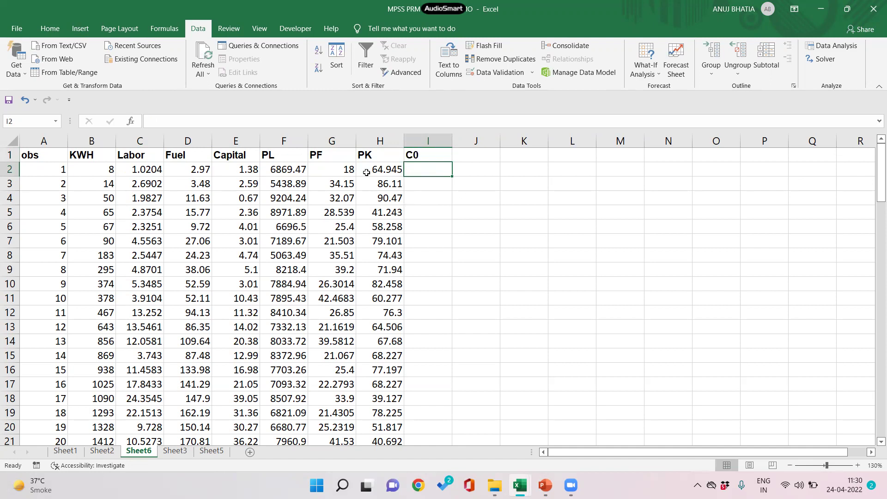
Match each row 2 quantity with its price: Labor with PL, Fuel with PF and Capital with PK
left_click_drag(148, 169, 386, 171)
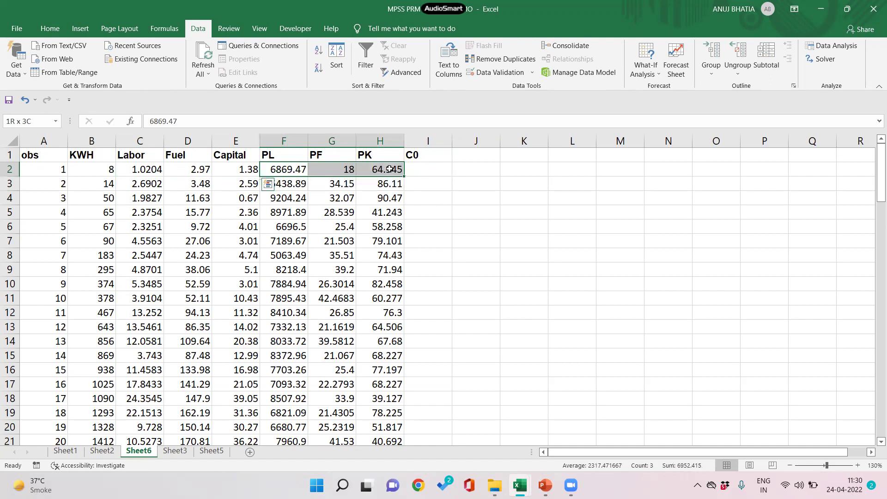
left_click(149, 169)
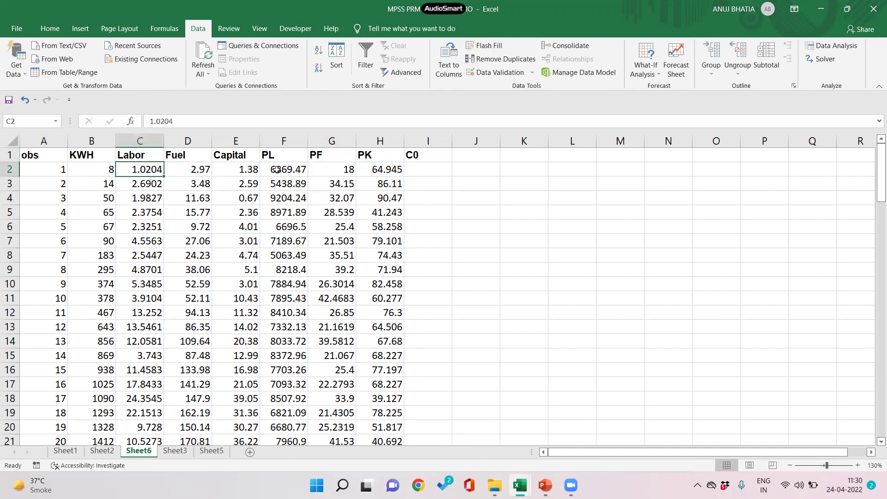
left_click(278, 170)
left_click(199, 171)
left_click(330, 171)
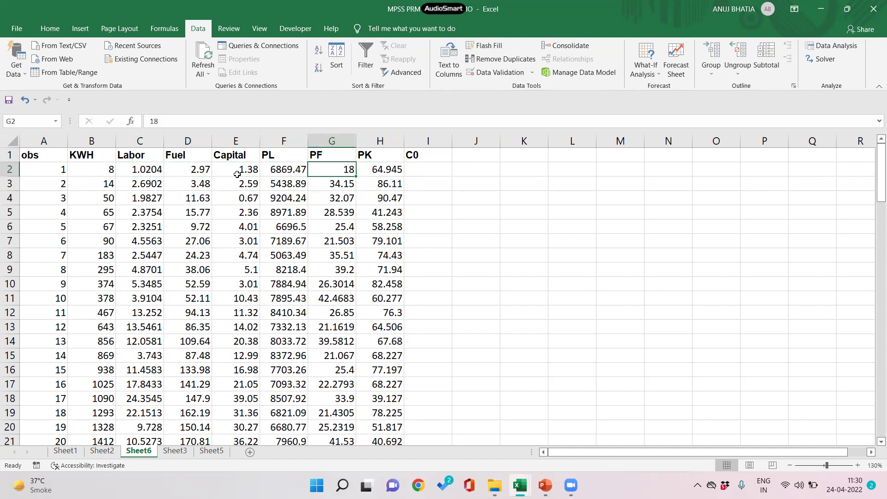
left_click(239, 172)
left_click(373, 169)
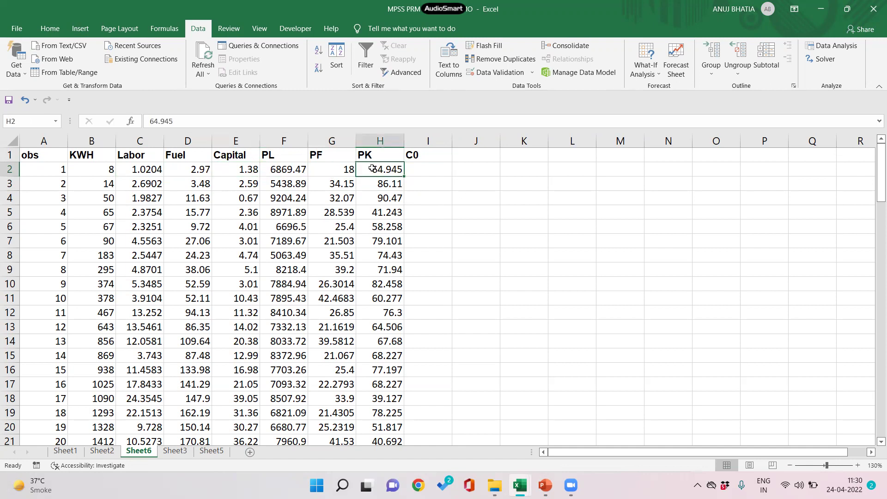
Calculate C0 in cell I2 with =SUMPRODUCT(C2:E2,F2:H2) and fill the formula down for all observations
left_click(414, 169)
type("=")
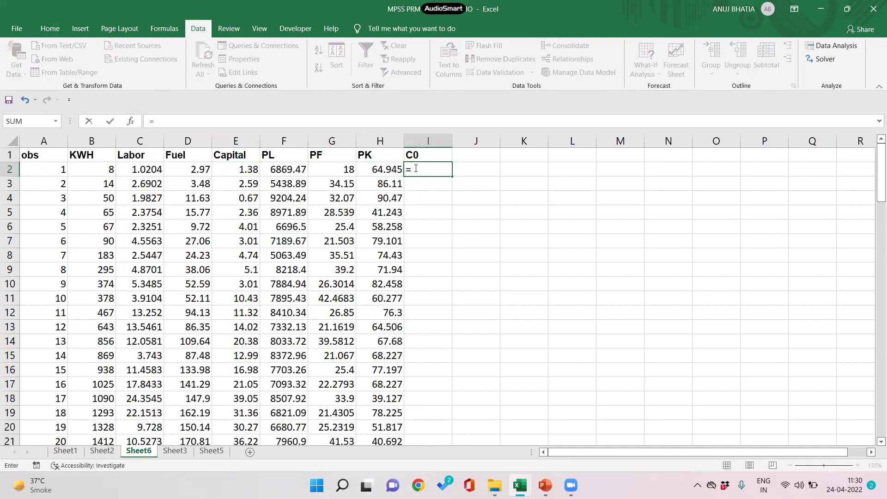
type("sump")
key("Tab")
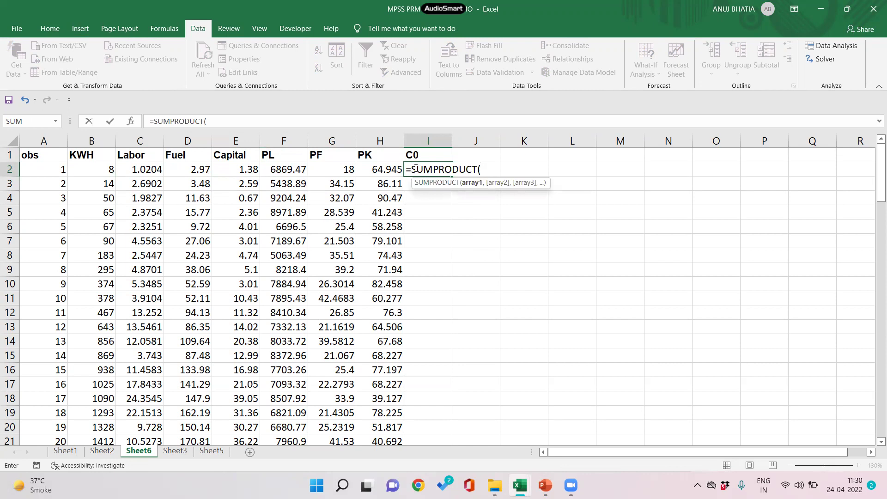
left_click_drag(154, 171, 220, 173)
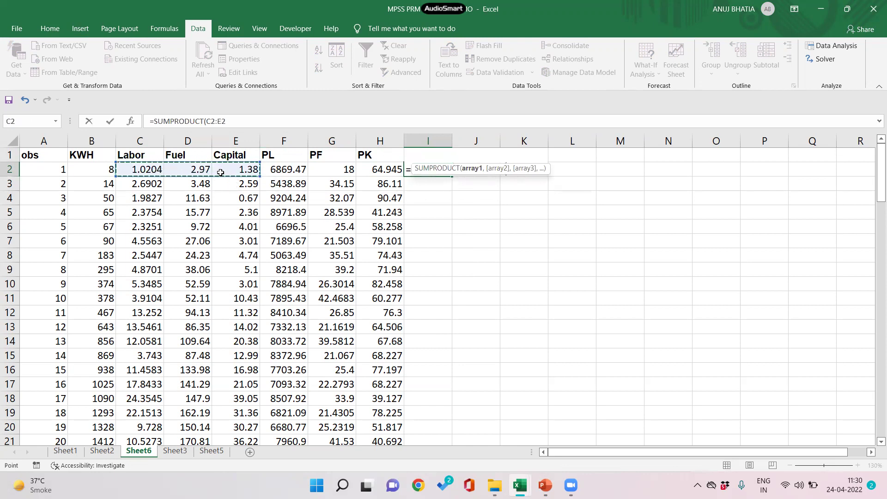
type(",")
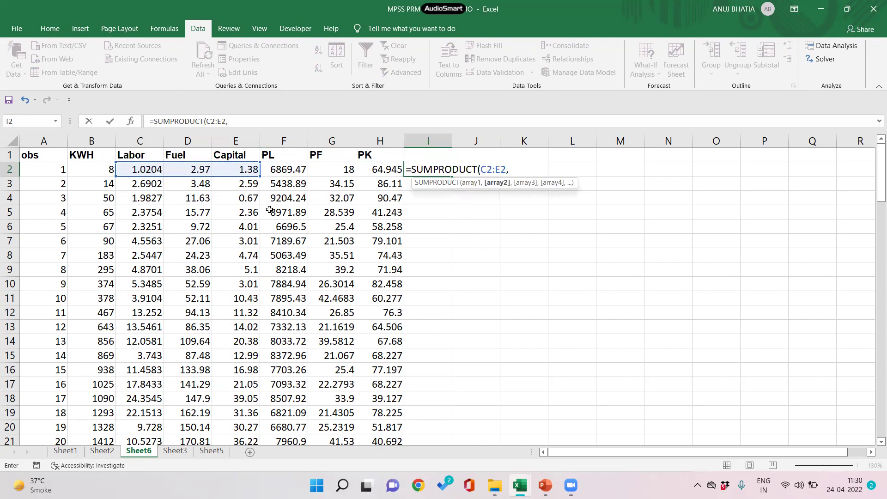
left_click_drag(282, 170, 370, 171)
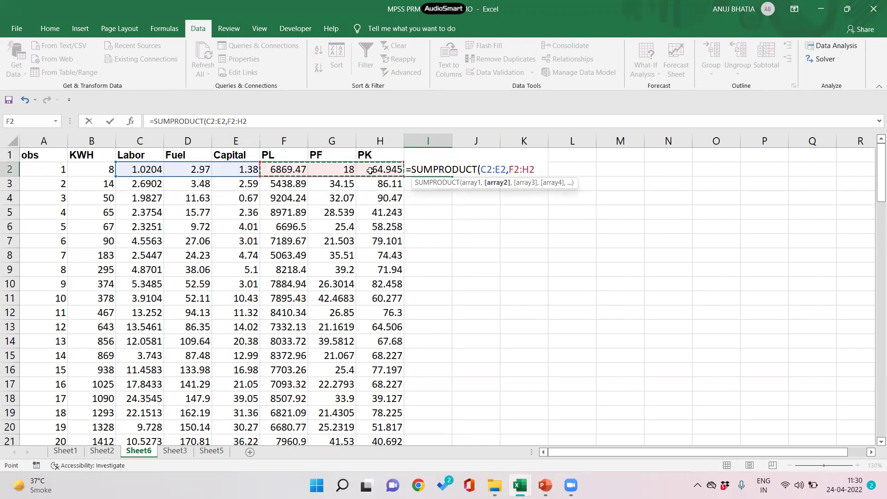
type(")")
key("Return")
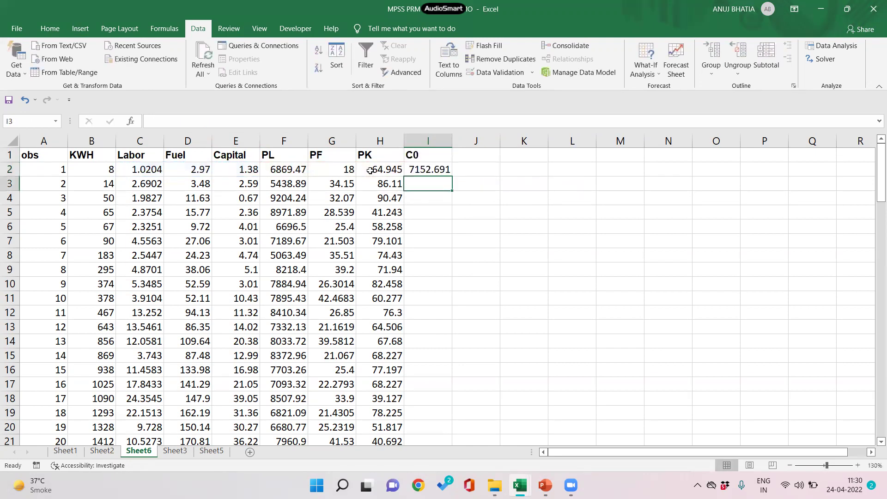
left_click(444, 171)
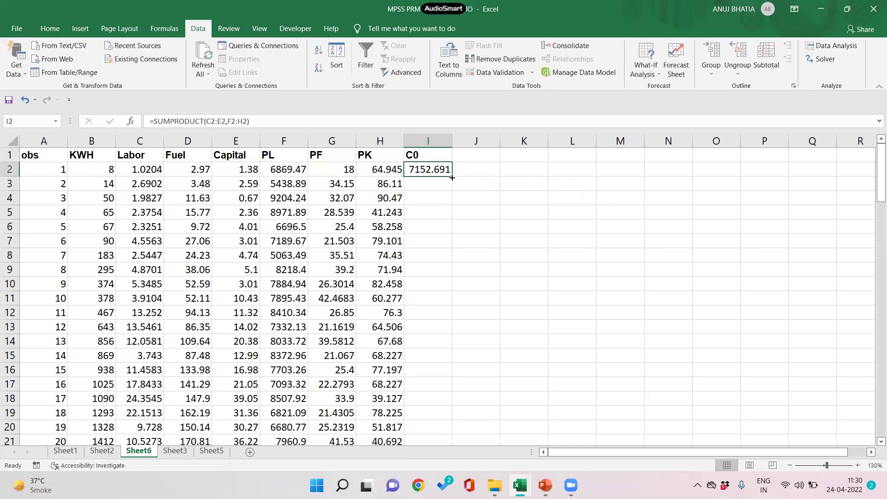
double_click(452, 176)
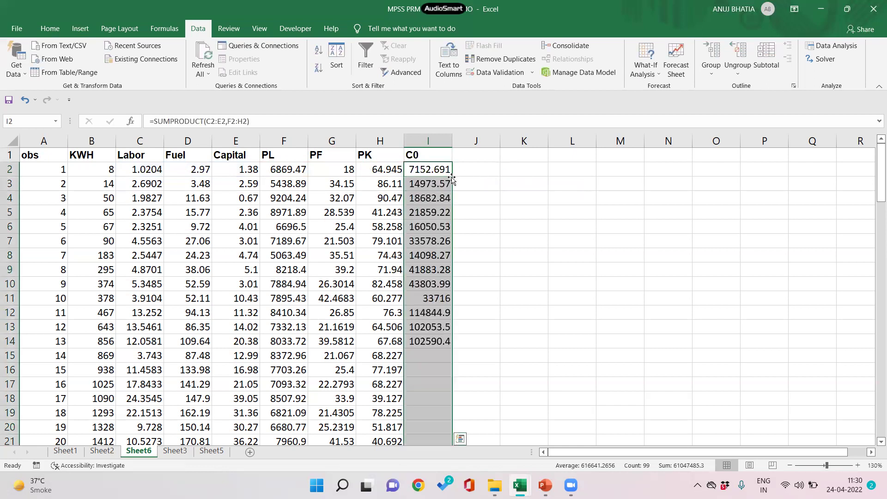
Extend the I1 header to "C0 (Actual Cost)" and fit the column width to its contents
left_click(430, 157)
left_click(200, 123)
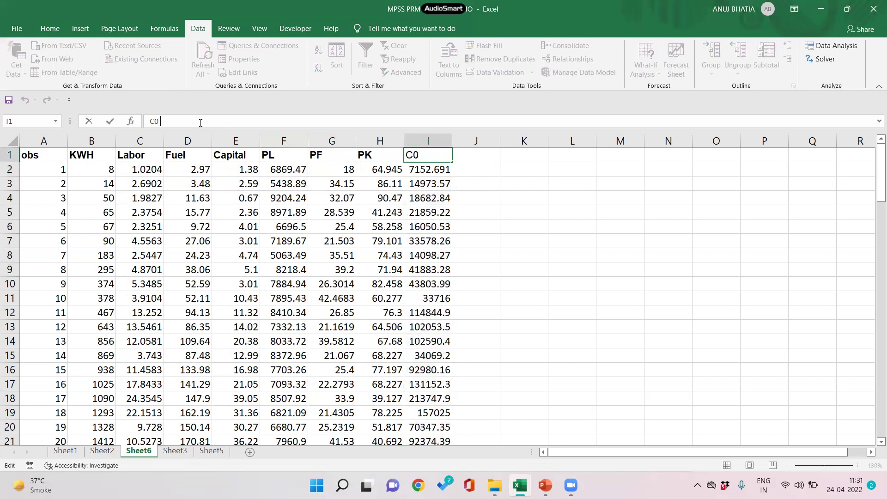
type("(Actual Cost)")
key("Return")
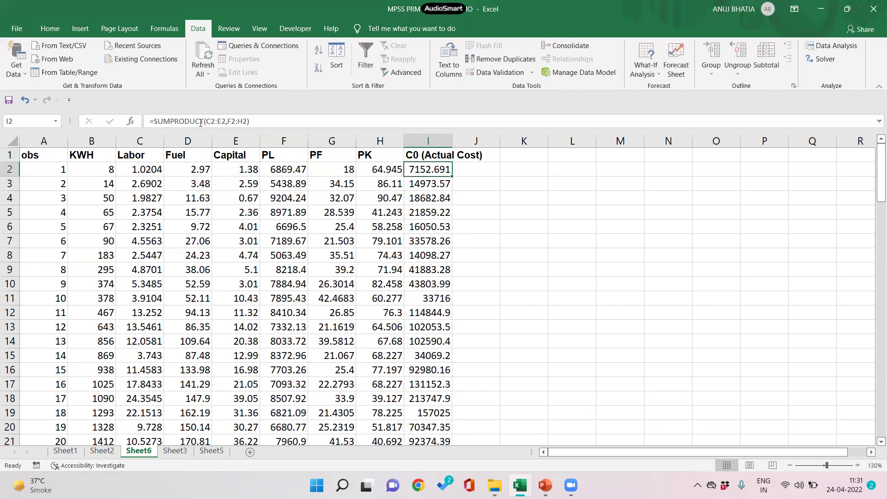
double_click(454, 140)
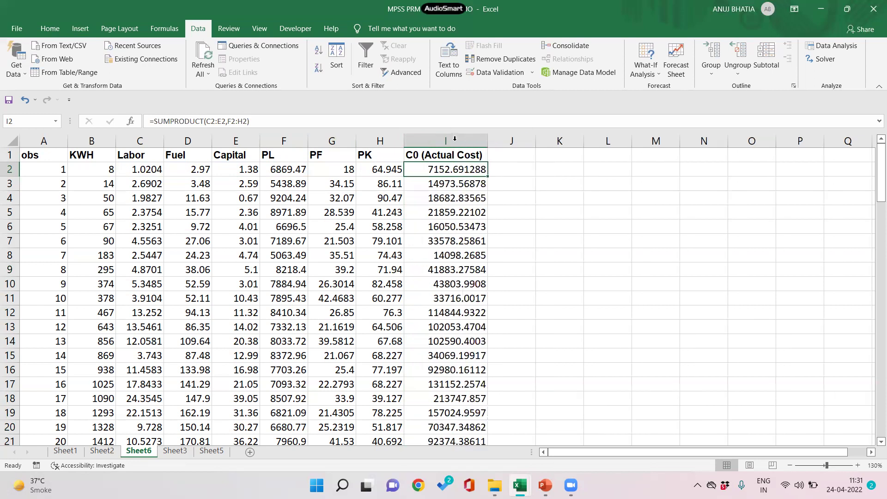
Add a Lambda column in J with the value 0 in J2, filled down for all observations
left_click(491, 155)
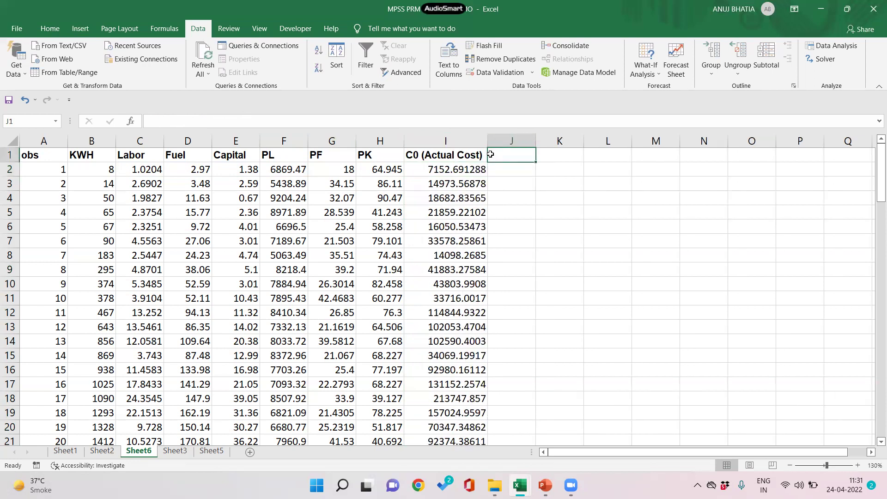
type("Lambda")
key("Return")
type("0")
key("Return")
left_click(509, 168)
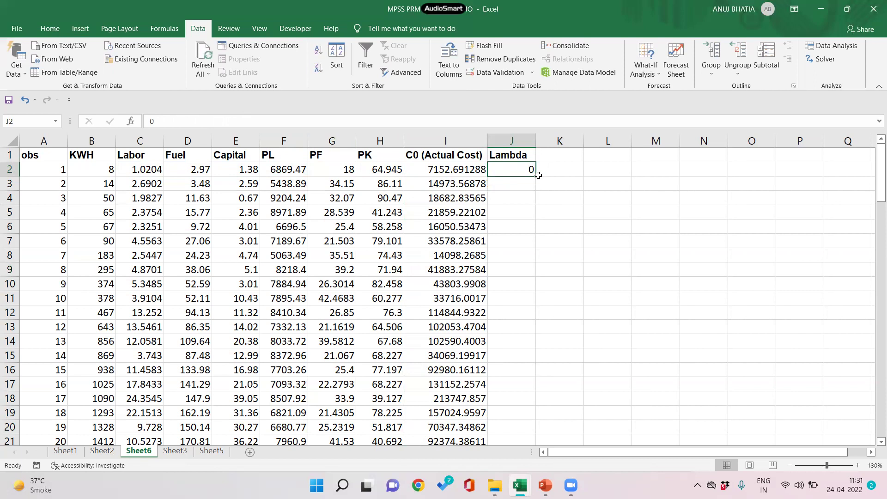
double_click(537, 176)
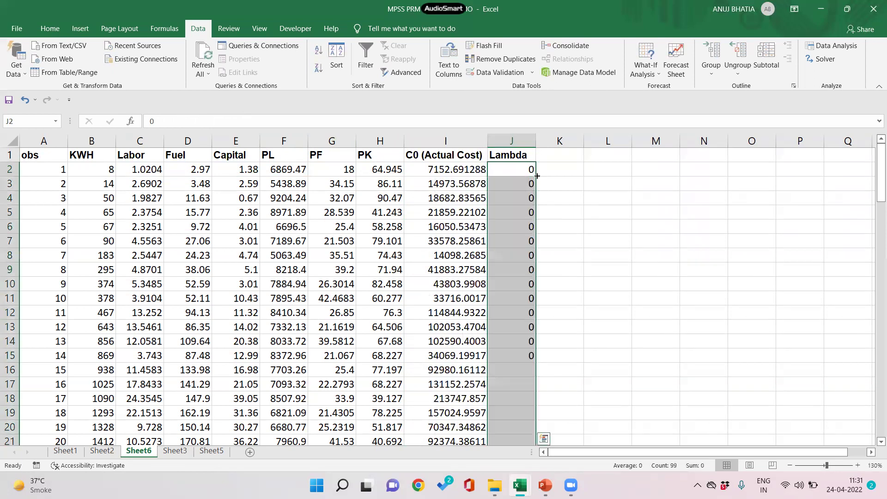
Add a Unit header in K1 and enter 1 as the unit number in K2
left_click(547, 153)
type("Unit")
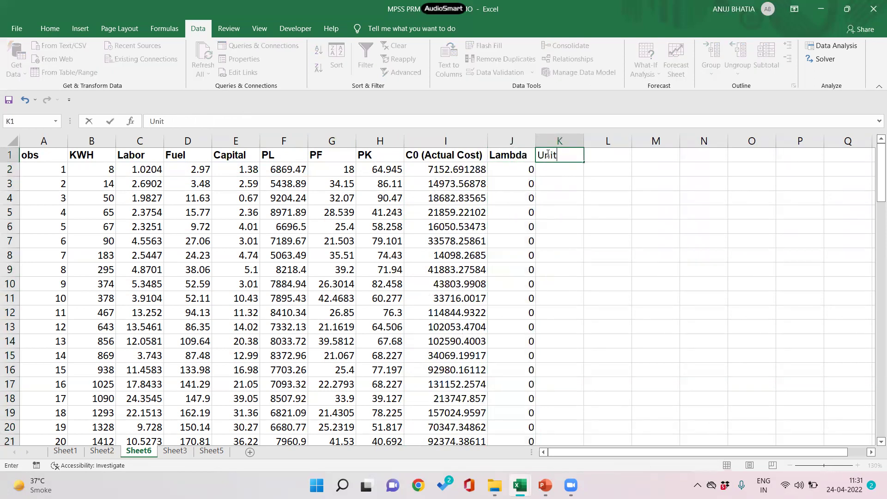
key("Return")
type("1")
key("Return")
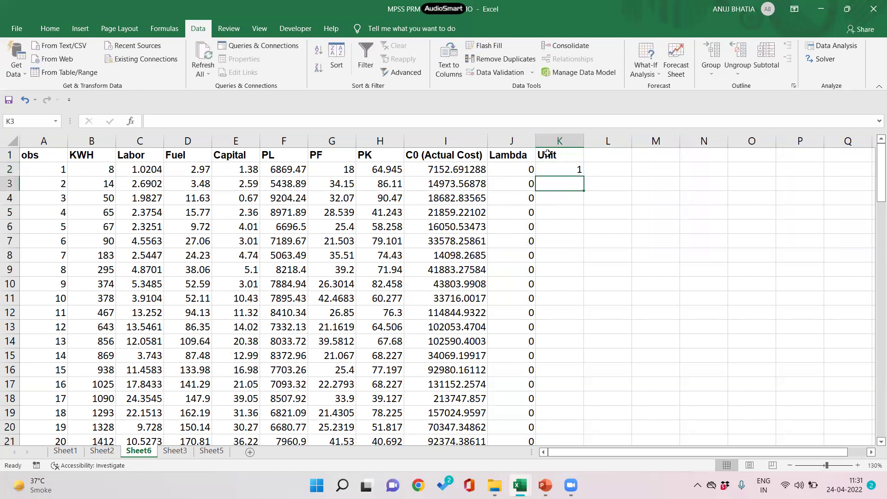
Label K3 "Sum" and total the Lambda column in K4 with =SUM(J2:J100)
type("Sum")
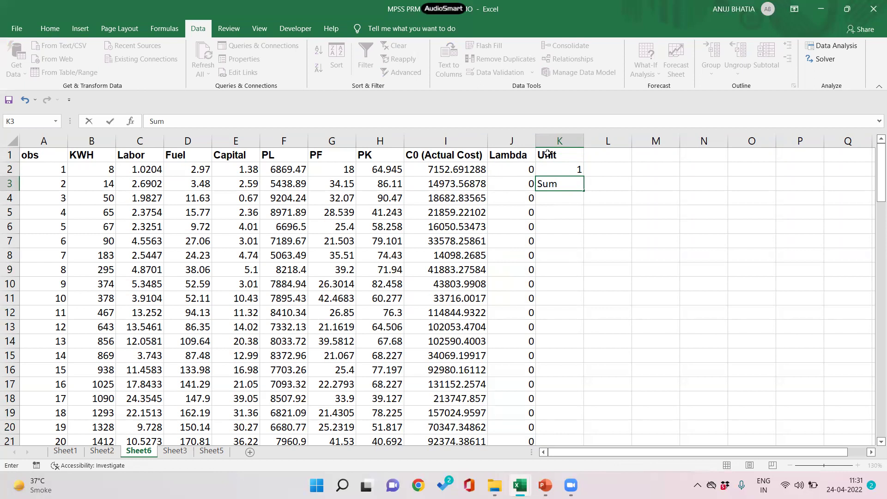
key("Return")
type("=Sum")
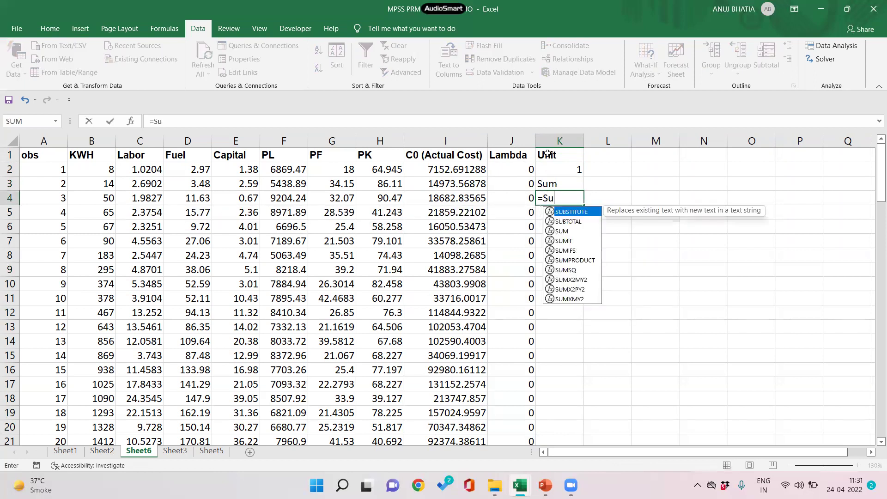
key("Tab")
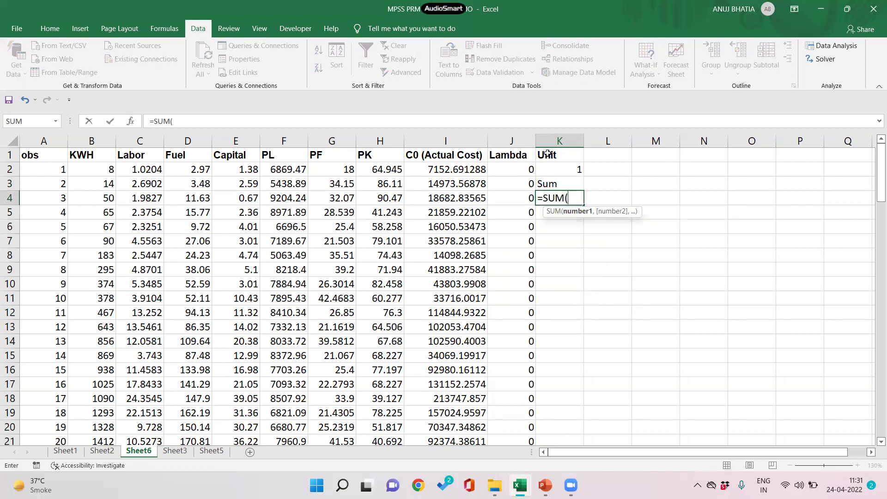
left_click(523, 169)
key("ctrl+shift+Down")
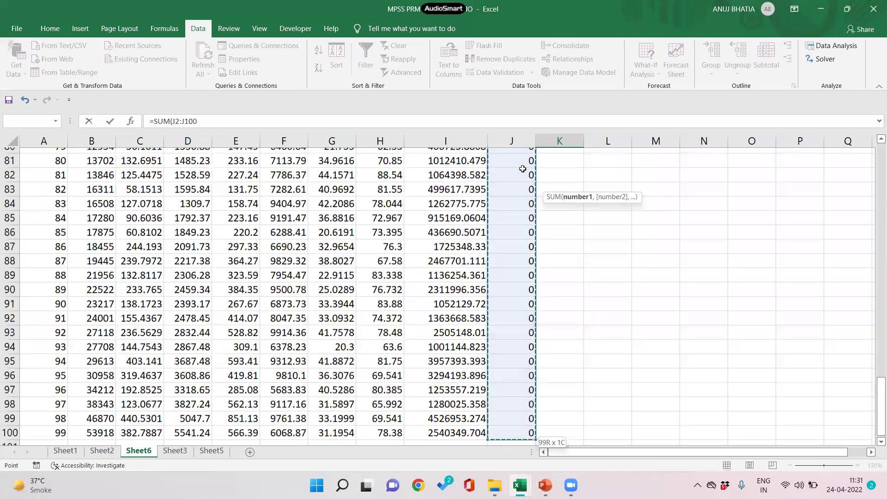
key("Return")
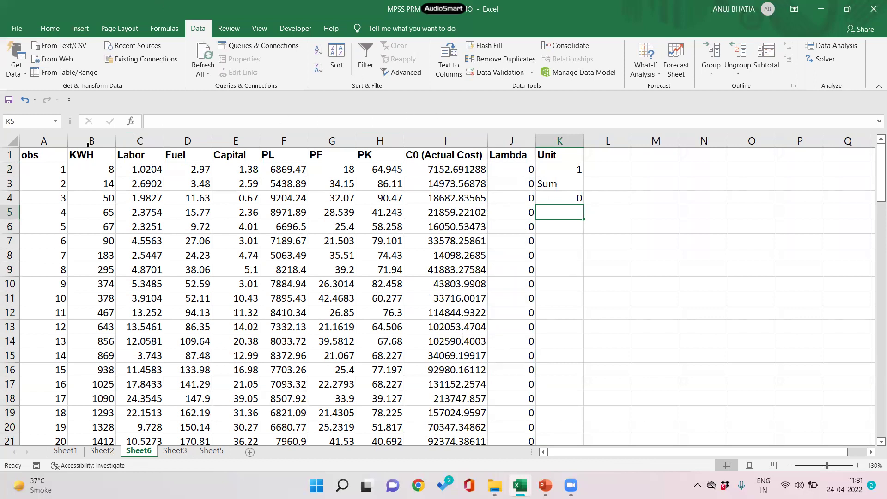
Copy the KWH, Labor, Fuel and Capital headers from B1:E1 to M1:P1
left_click_drag(84, 155, 224, 155)
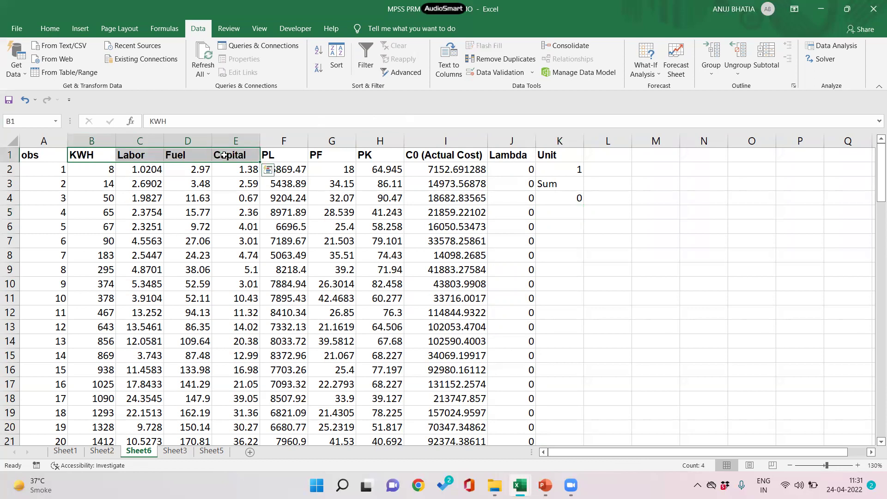
key("ctrl+c")
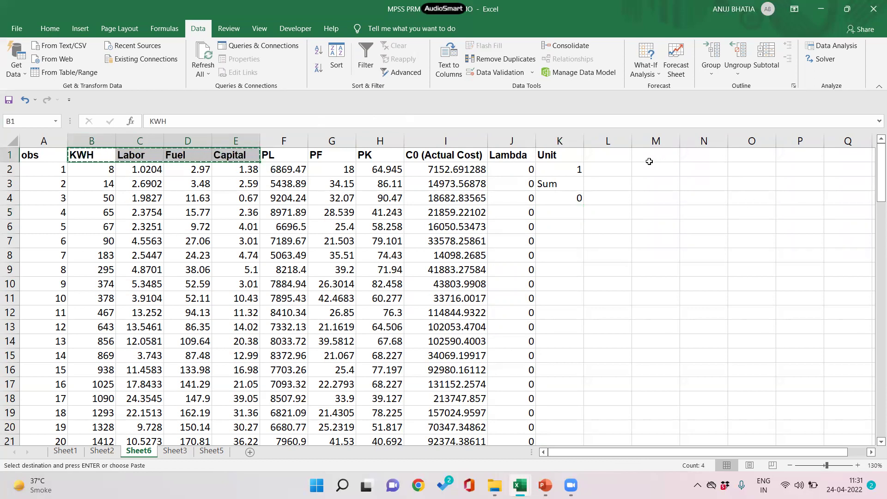
left_click(642, 160)
key("ctrl+v")
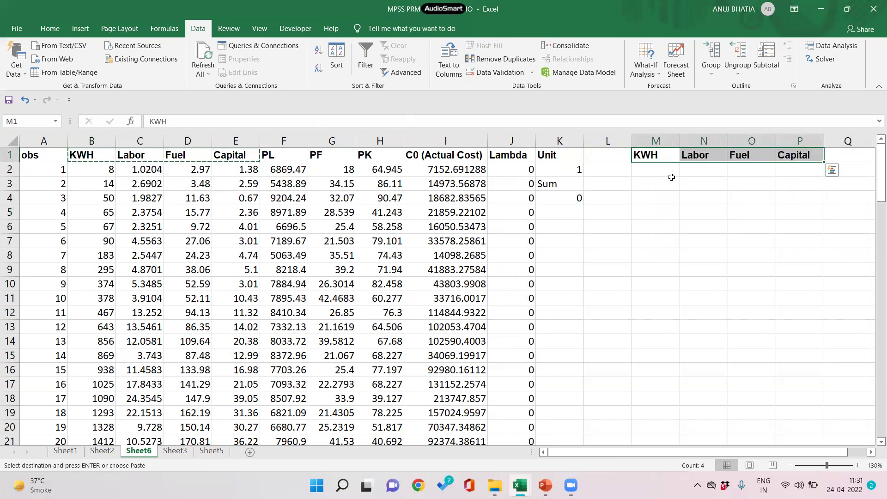
Label the constraint rows beside the copied headers with LHS in L2 and RHS in L3
left_click(624, 170)
type("LHS")
key("Return")
type("RHS")
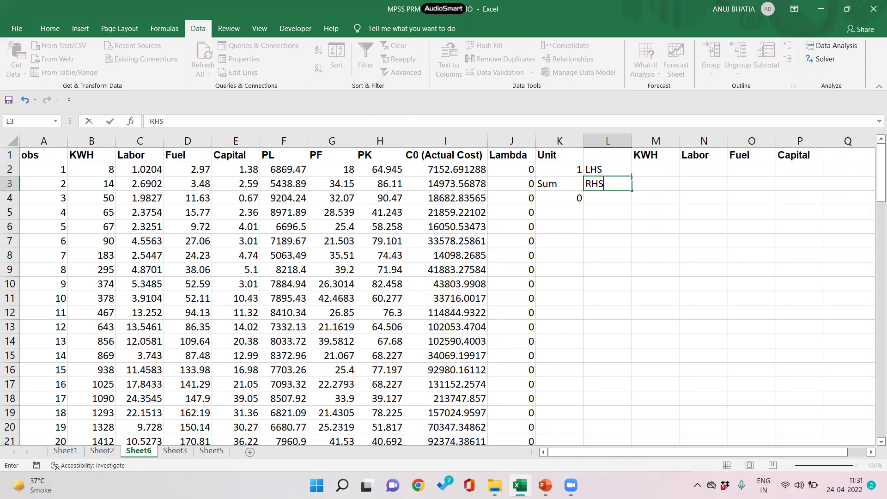
key("Return")
Consult the DEA cost constraints in PowerPoint and enter the KWH left-hand side in M2 of the Excel sheet as =SUMPRODUCT(B2:B100,$J$2:$J$100)
left_click(646, 170)
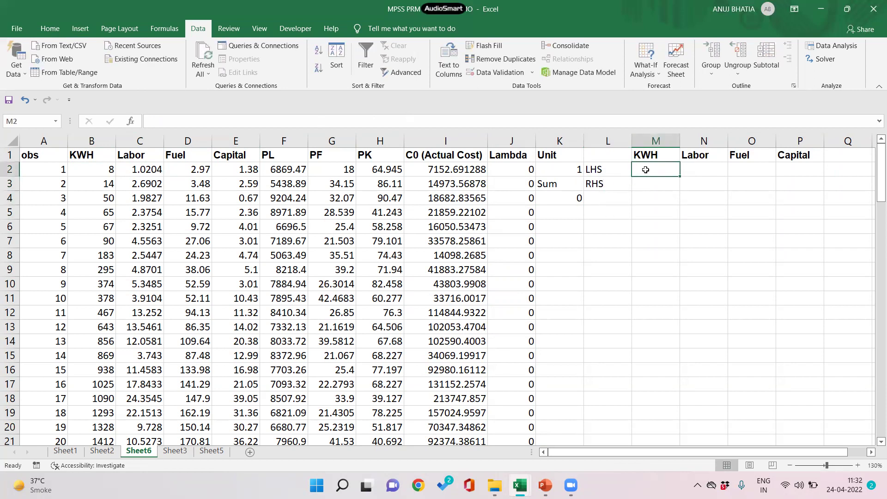
left_click(545, 485)
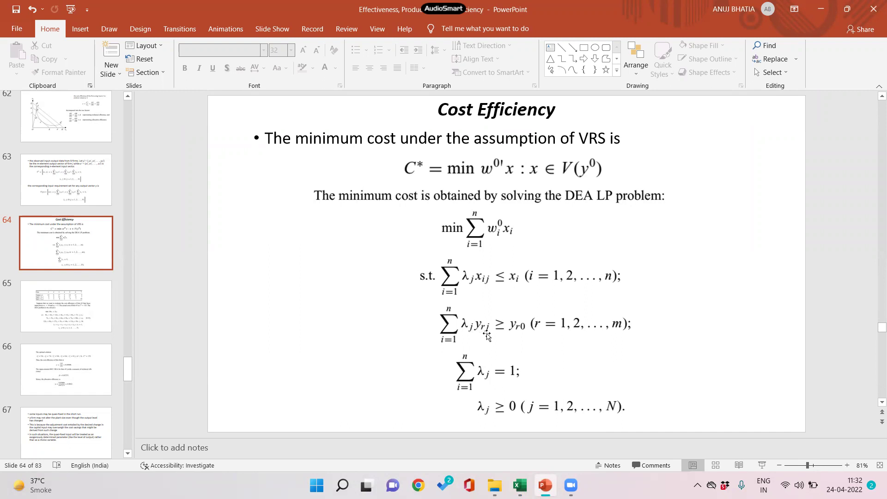
left_click(546, 484)
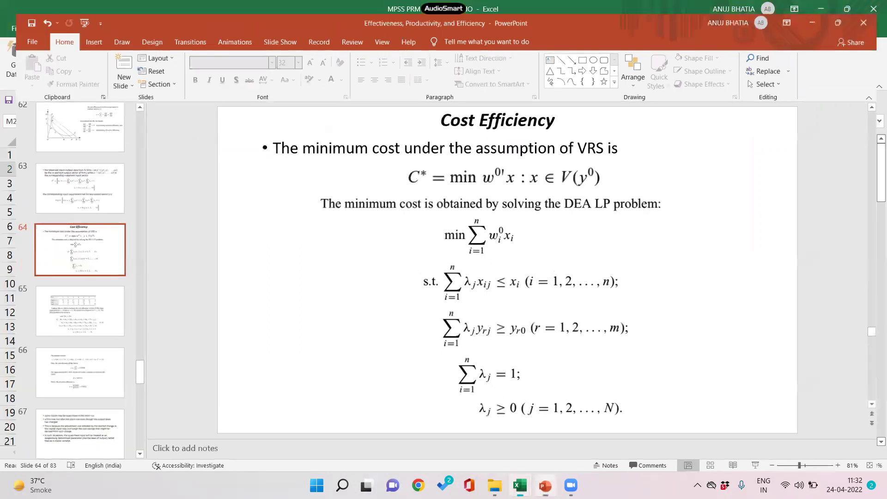
type("=su")
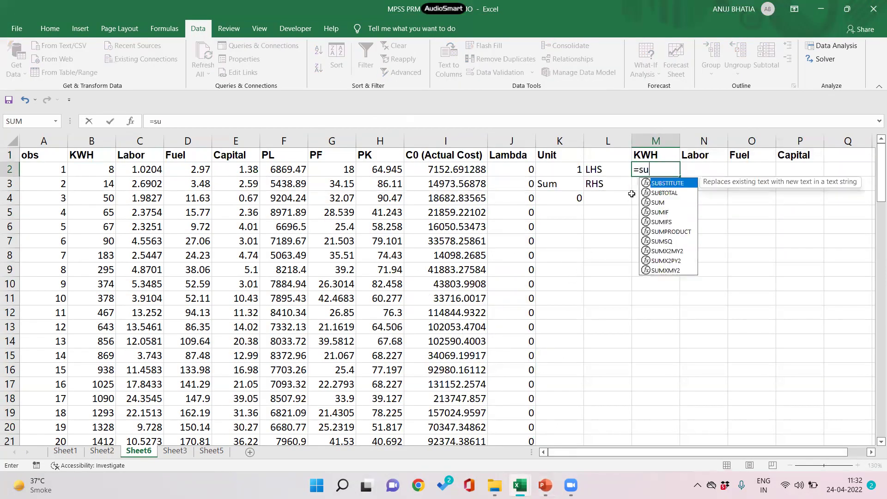
type("mp")
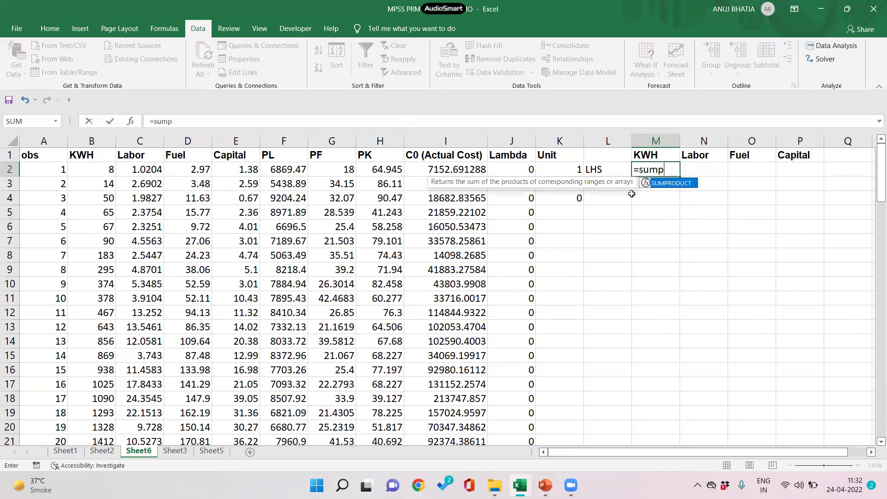
key("Tab")
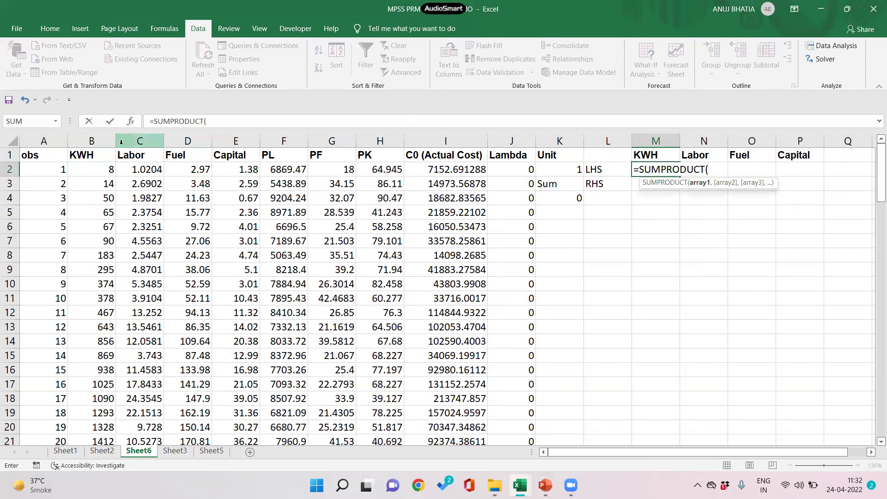
left_click(107, 170)
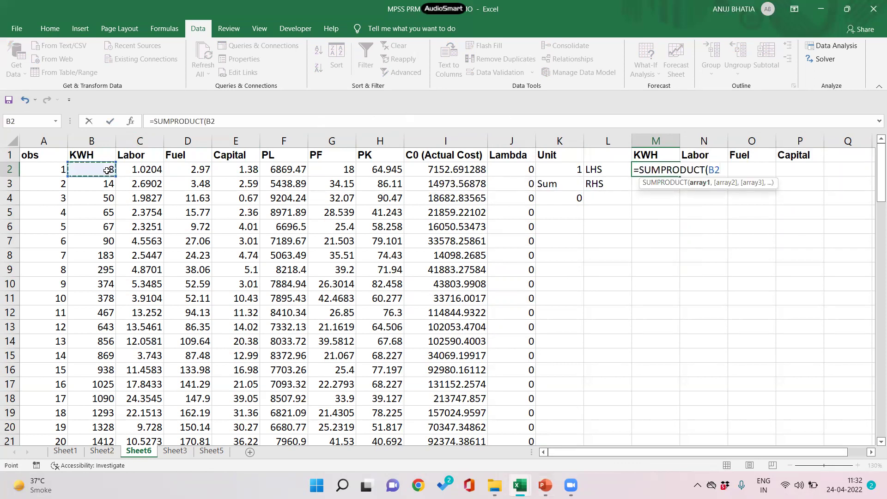
key("ctrl+shift+Down")
scroll(147, 188, "up", 8)
type(",")
left_click(493, 173)
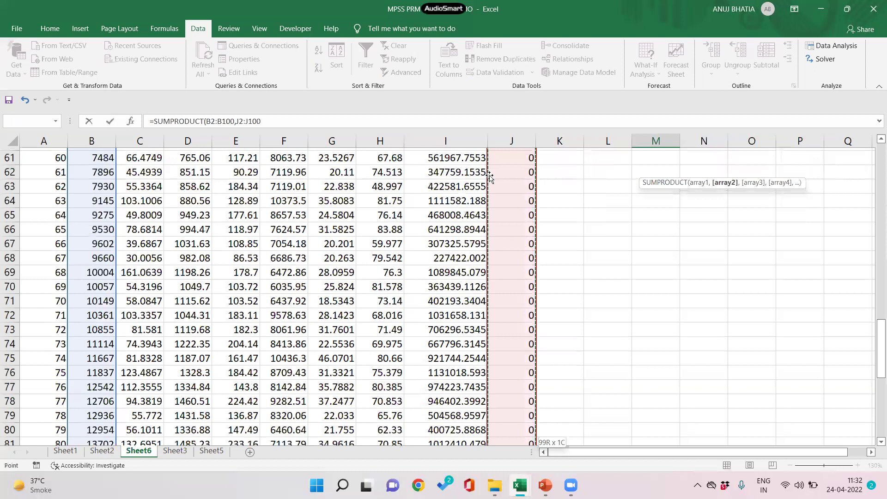
scroll(490, 177, "down", 7)
key("F4")
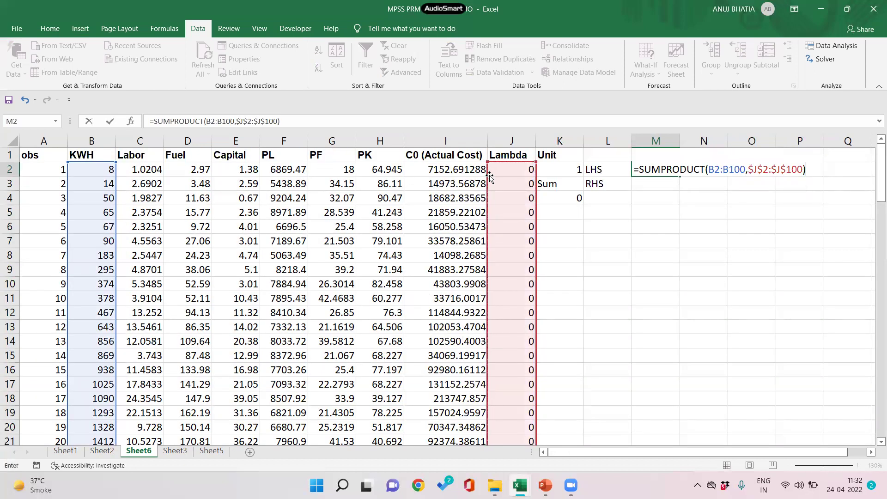
key("Return")
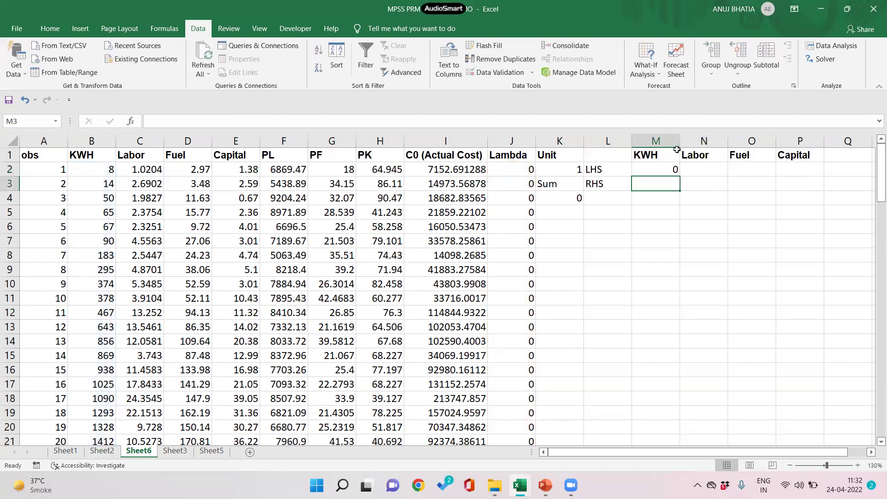
Fill the M2 formula across to P2 and check the copied formulas for Labor, Fuel and Capital
left_click(674, 169)
left_click_drag(679, 177, 822, 174)
double_click(696, 171)
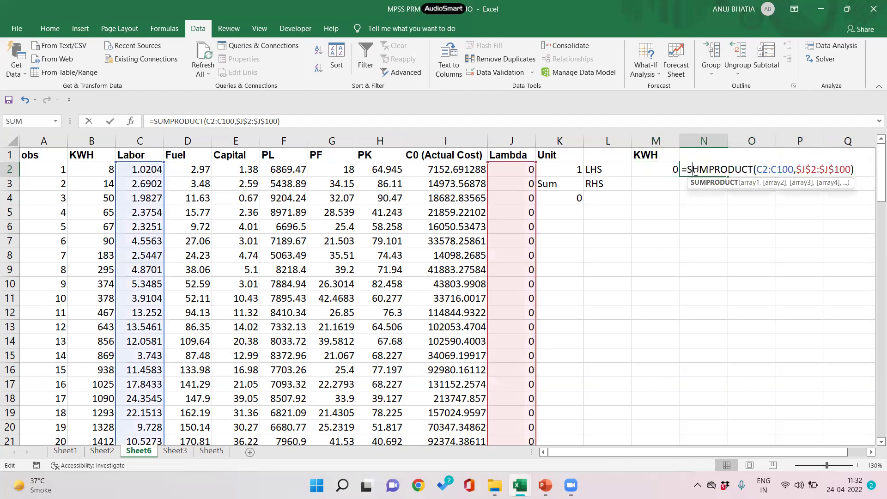
key("Escape")
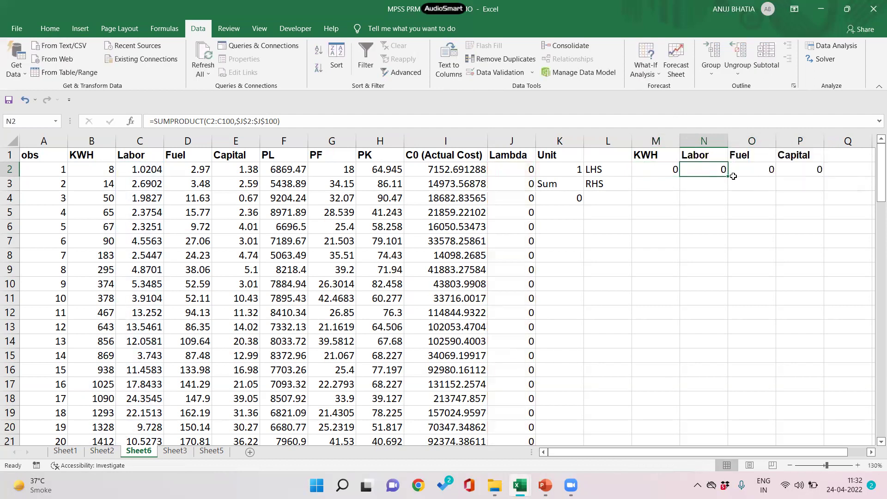
left_click(753, 170)
double_click(753, 169)
key("Escape")
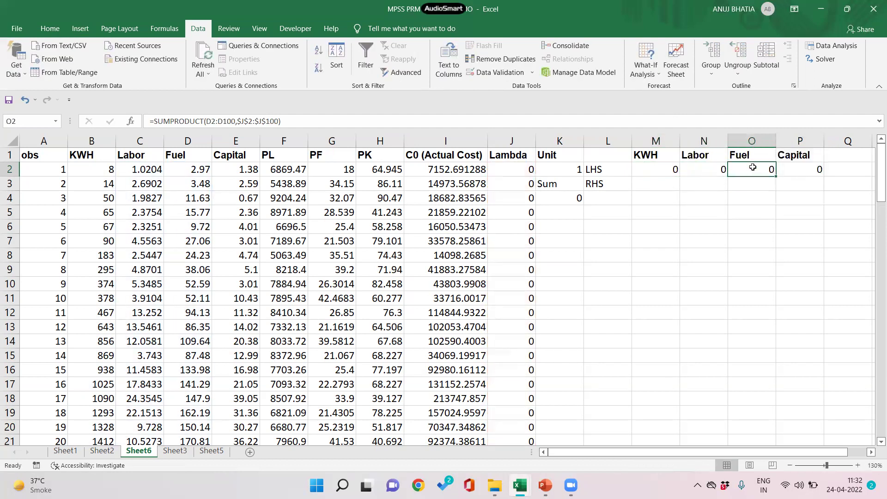
double_click(790, 168)
key("Escape")
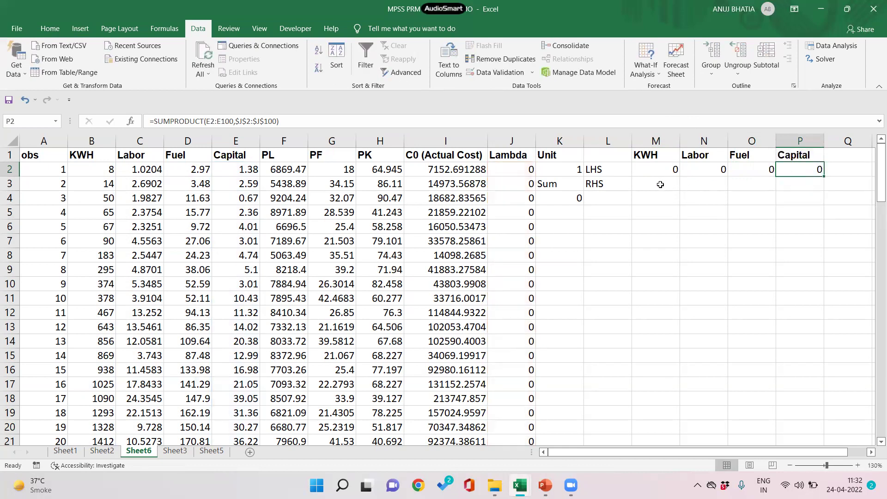
Consult the cost-efficiency constraints in PowerPoint and enter the KWH right-hand side in M3 of the Excel sheet as =INDEX(B2:B100,K2)
left_click(661, 184)
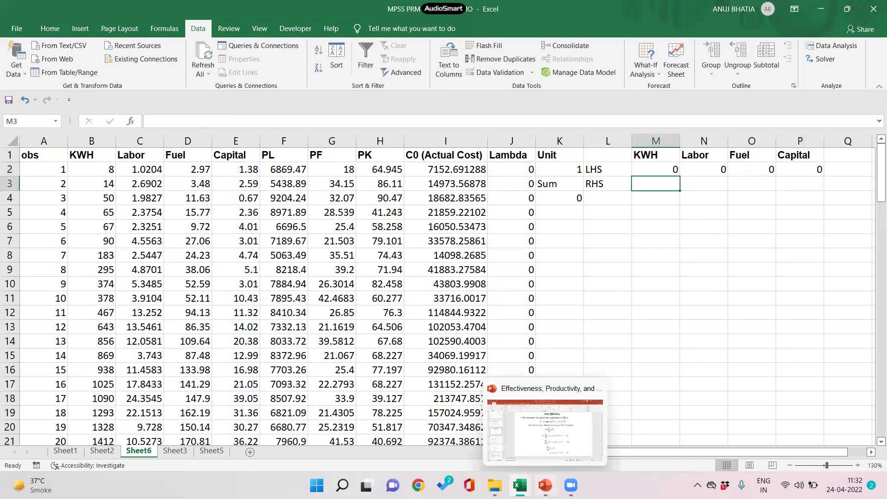
left_click(551, 468)
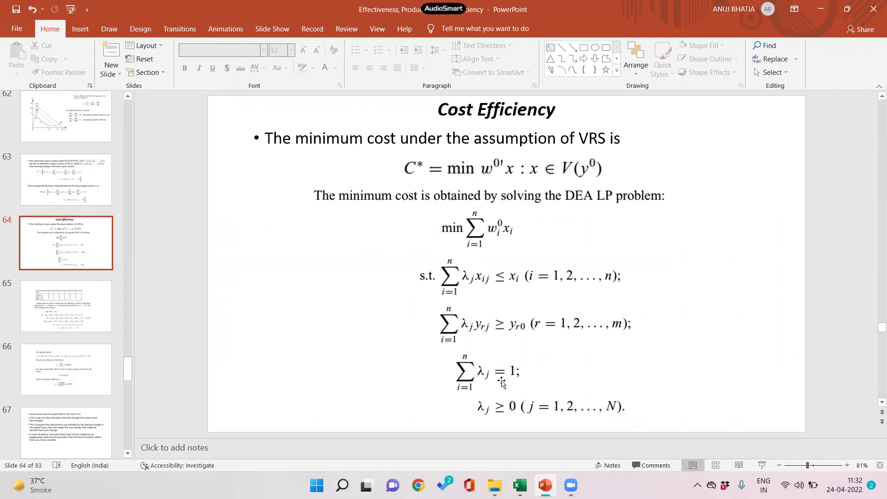
mouse_move(520, 485)
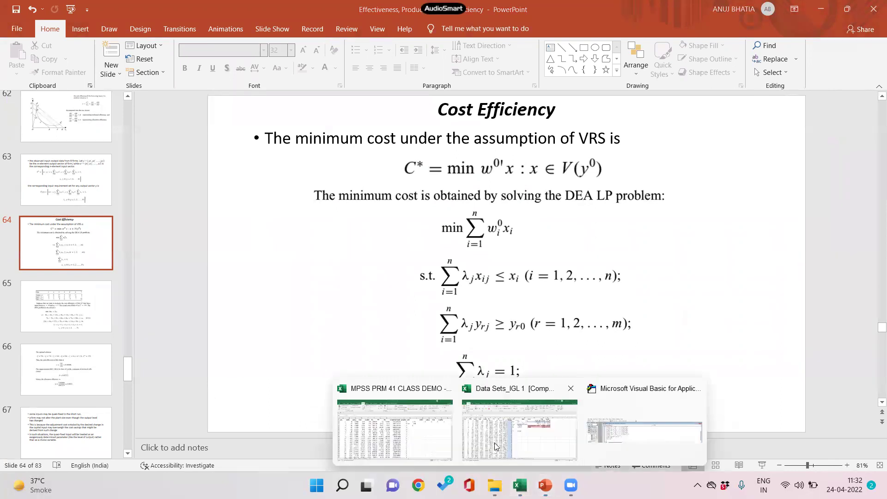
left_click(452, 422)
type("=")
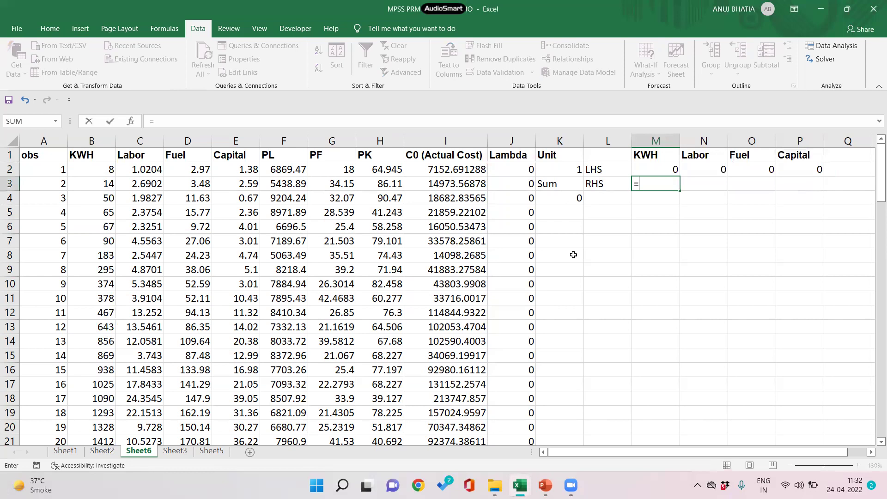
type("In")
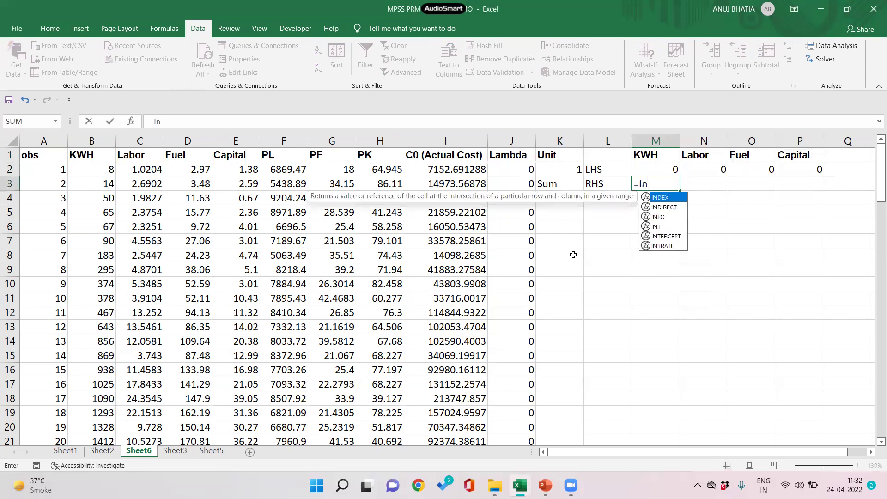
key("Tab")
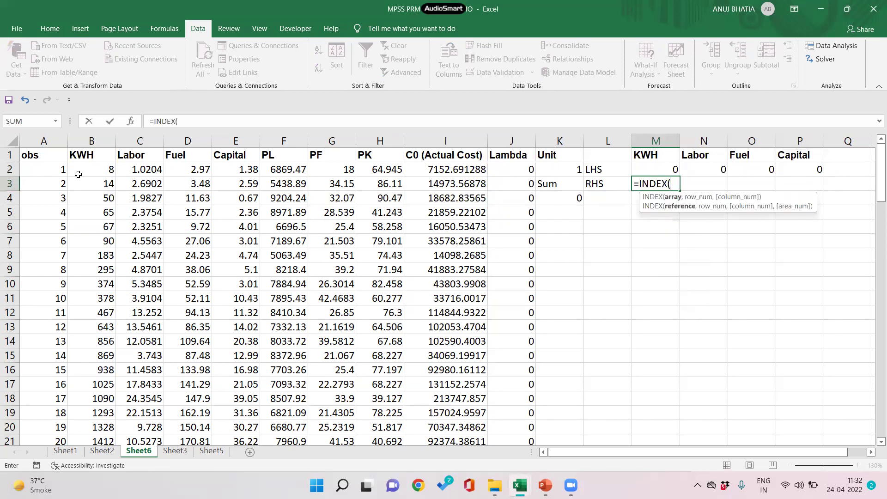
left_click(100, 175)
key("ctrl+shift+Down")
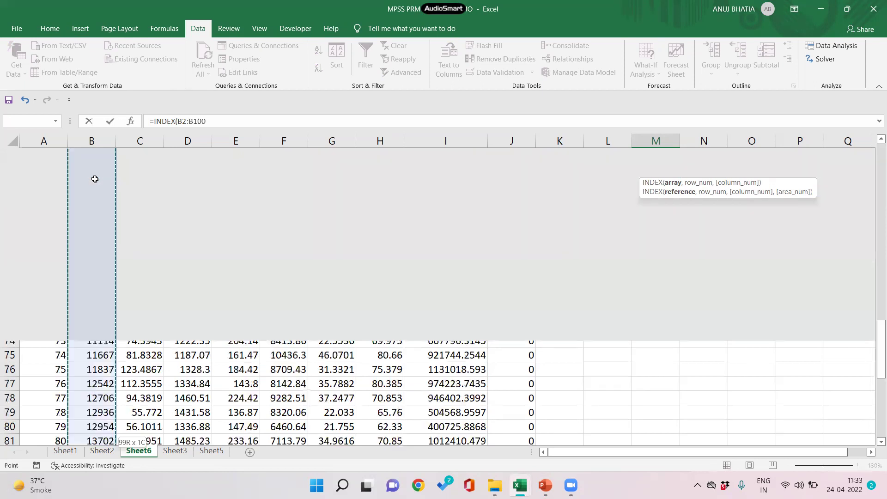
type(",")
scroll(138, 199, "up", 20)
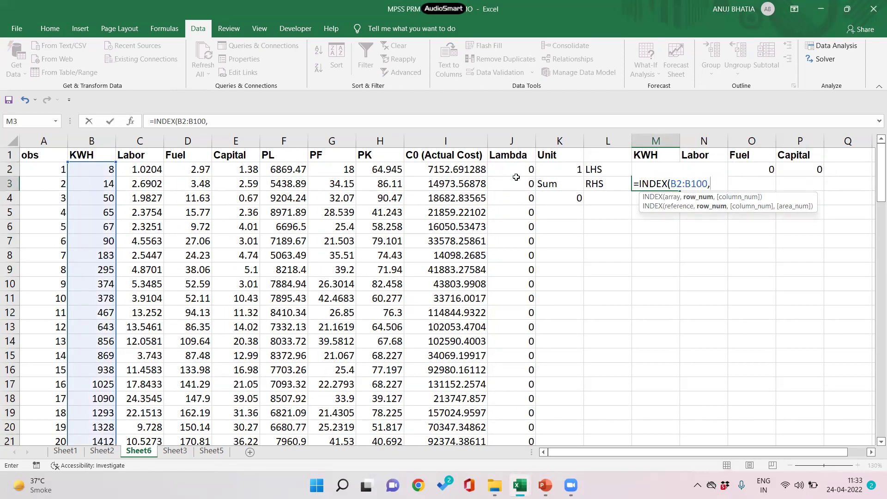
left_click(546, 169)
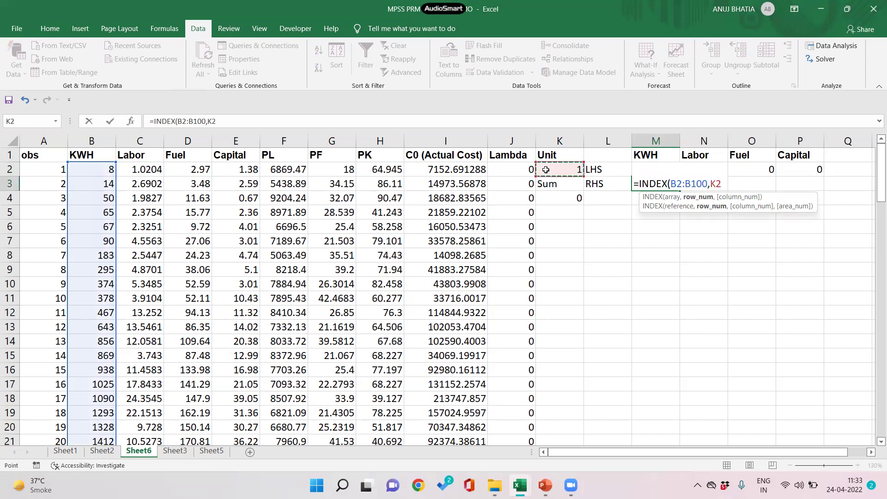
type(")")
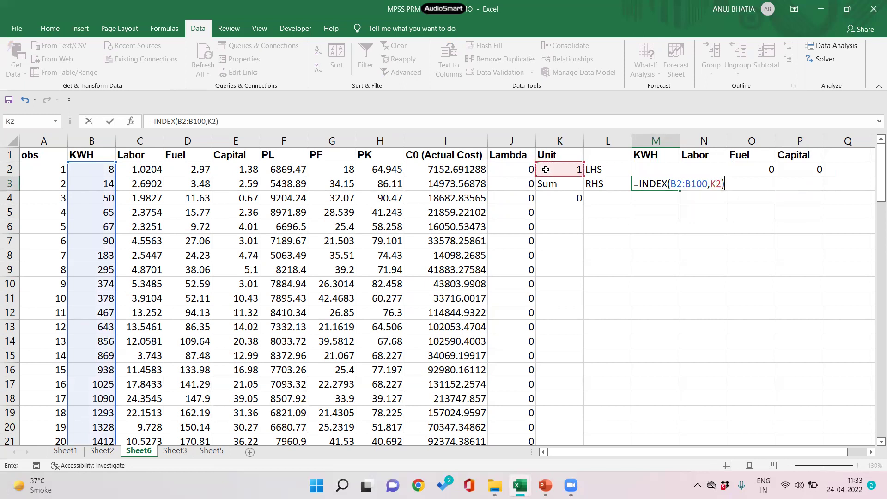
key("Return")
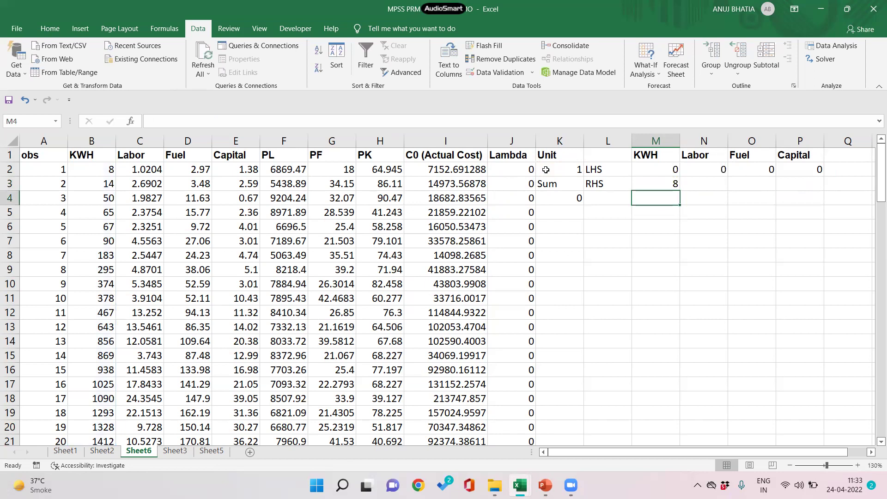
left_click(107, 169)
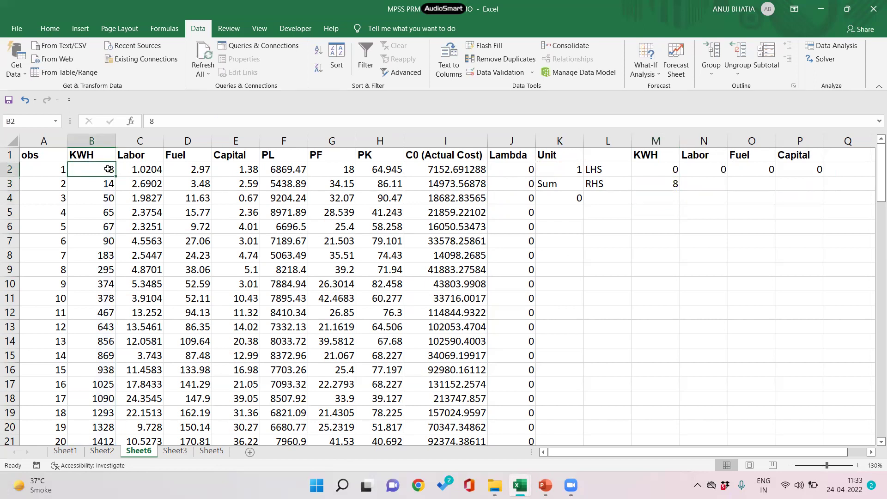
left_click(645, 181)
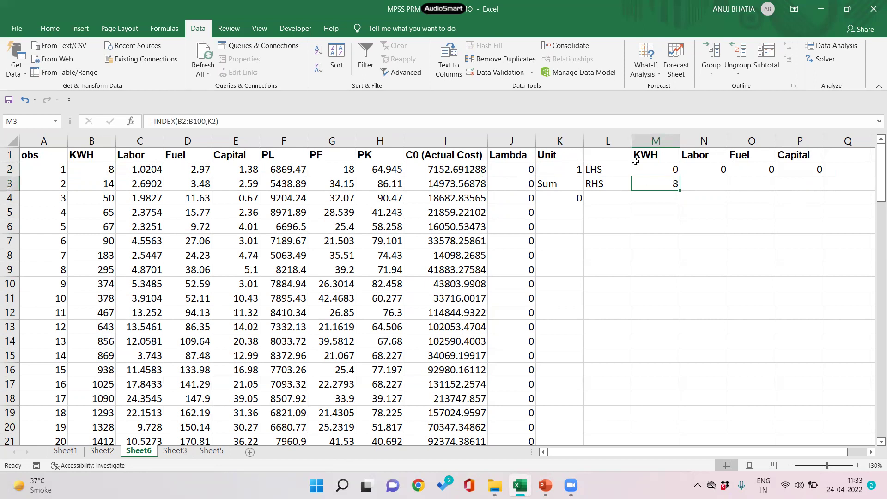
Highlight the Labor, Fuel and Capital right-hand-side cells N3:P3 with yellow fill
left_click_drag(705, 183, 794, 183)
left_click(50, 28)
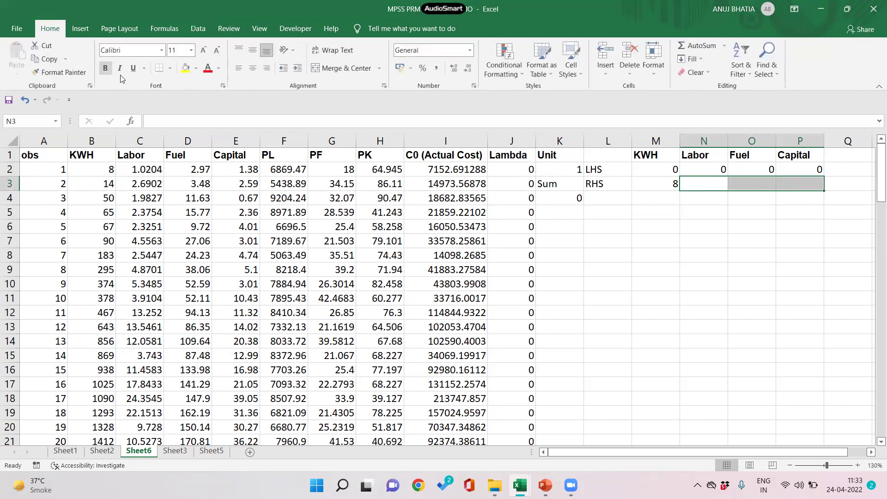
left_click(185, 68)
left_click(705, 208)
left_click(703, 181)
left_click(753, 184)
left_click(796, 187)
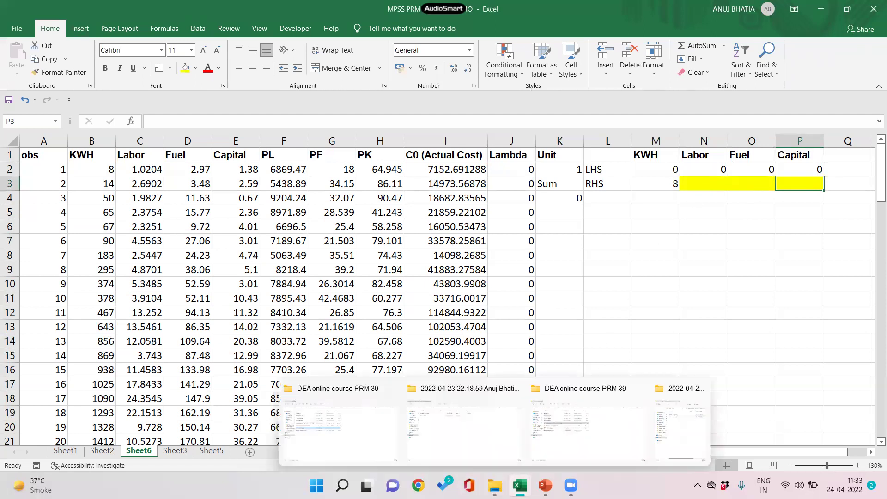
Review the cost-minimization objective in PowerPoint and enter 0 in the yellow cells N3, O3 and P3 of the Excel sheet
left_click(545, 486)
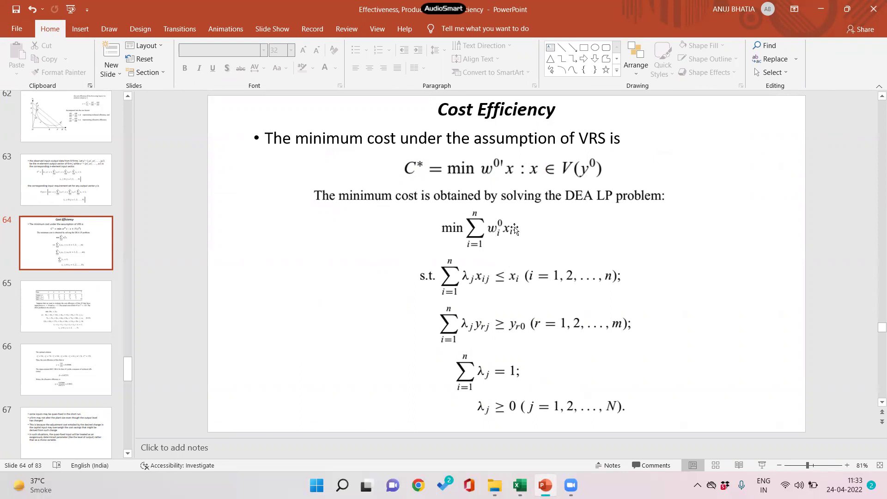
key("alt+Tab")
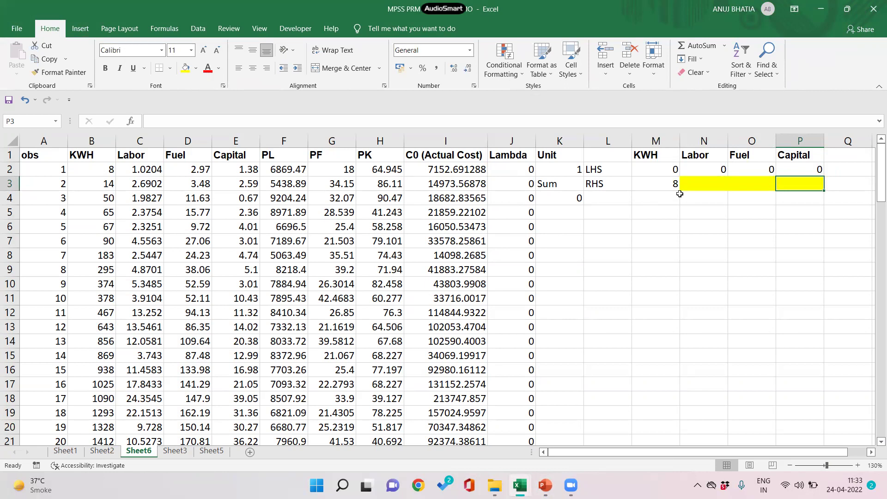
left_click(703, 180)
type("0")
key("Tab")
type("00")
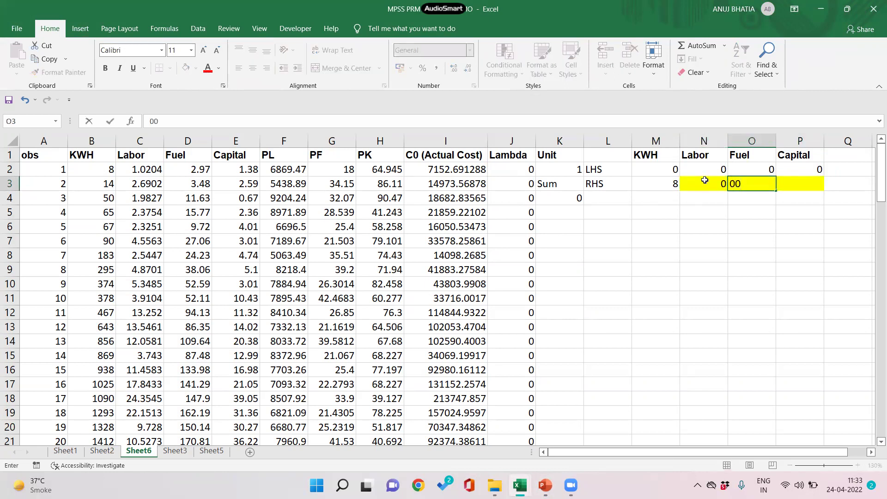
key("Tab")
type("0")
key("Down")
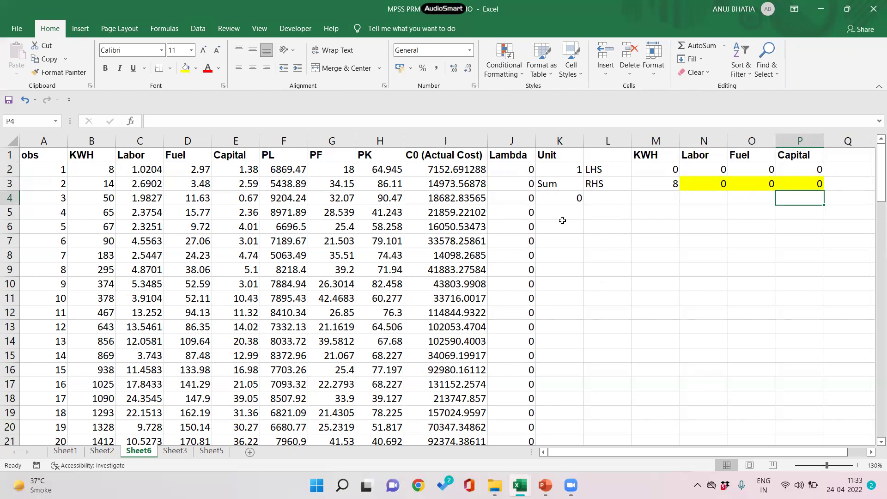
Label the row below RHS as Price in L4
left_click(612, 200)
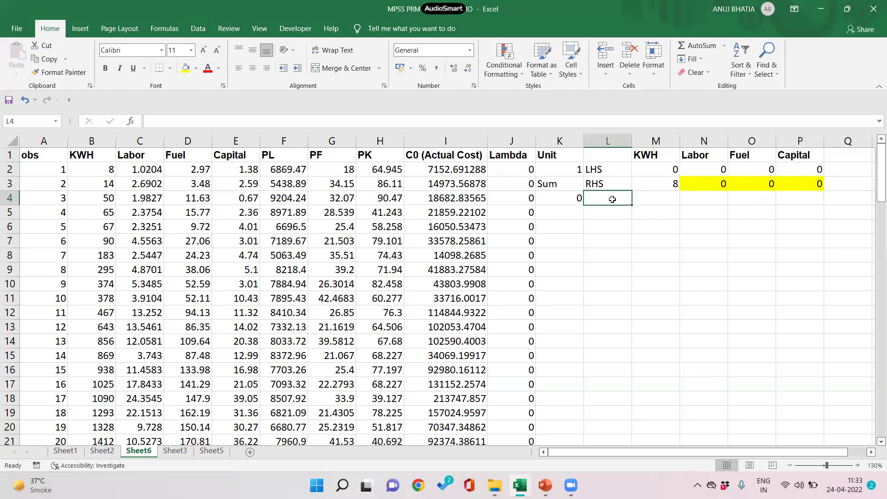
type("Price")
key("Tab")
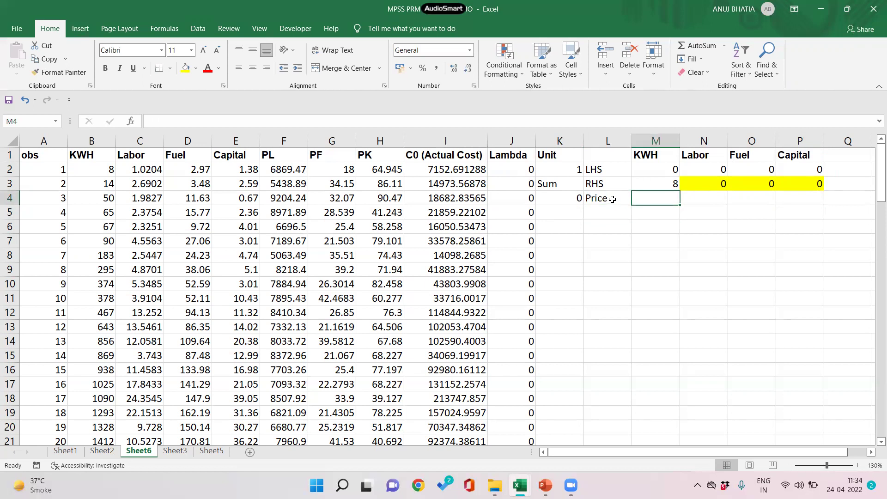
type("=")
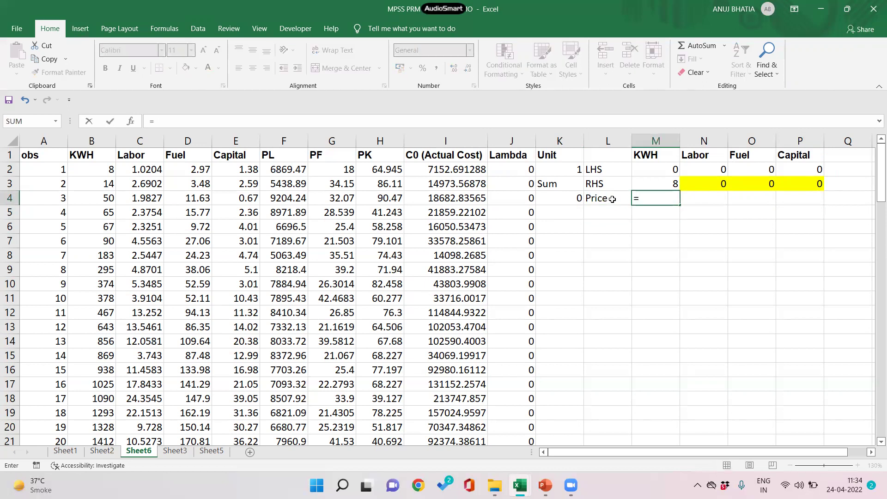
type("INDEX(")
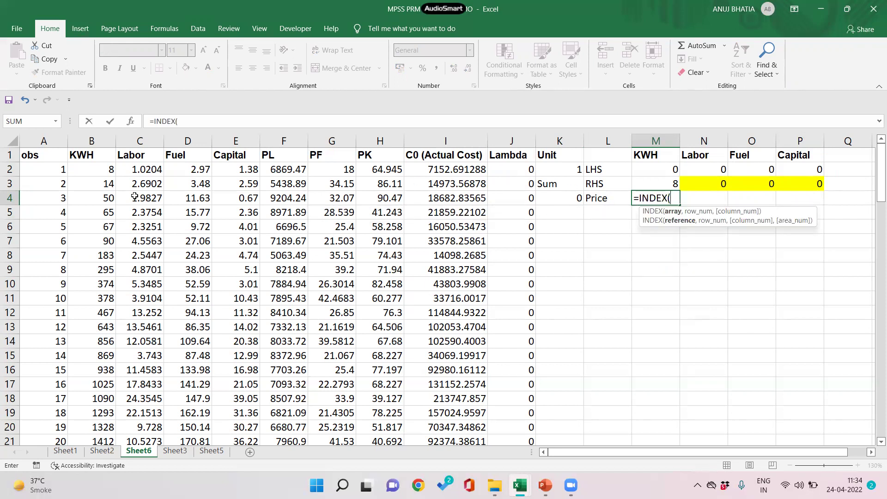
key("BackSpace")
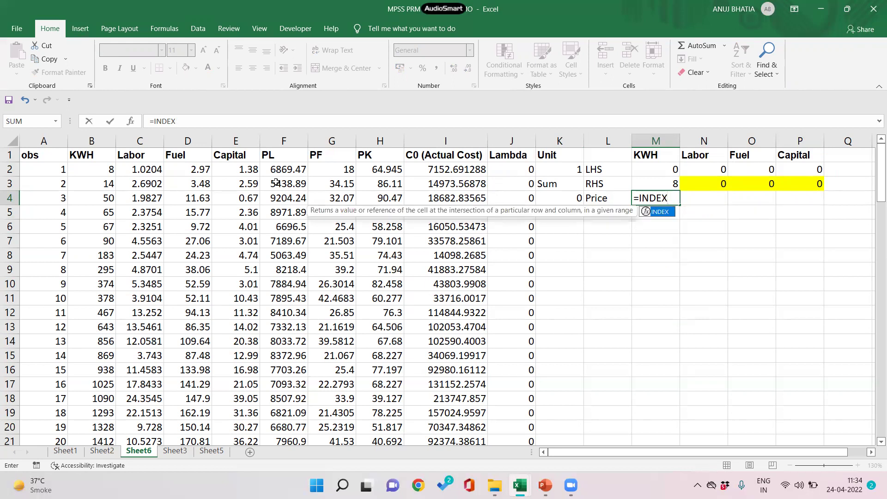
key("Escape")
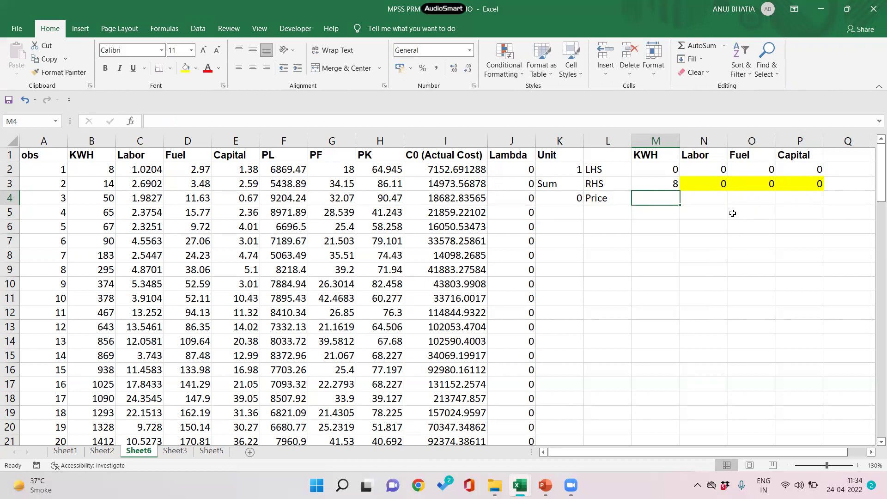
Enter the Labor price in N4 as =INDEX(F2:F100,$K$2) and open the formula for checking
left_click(703, 201)
type("=")
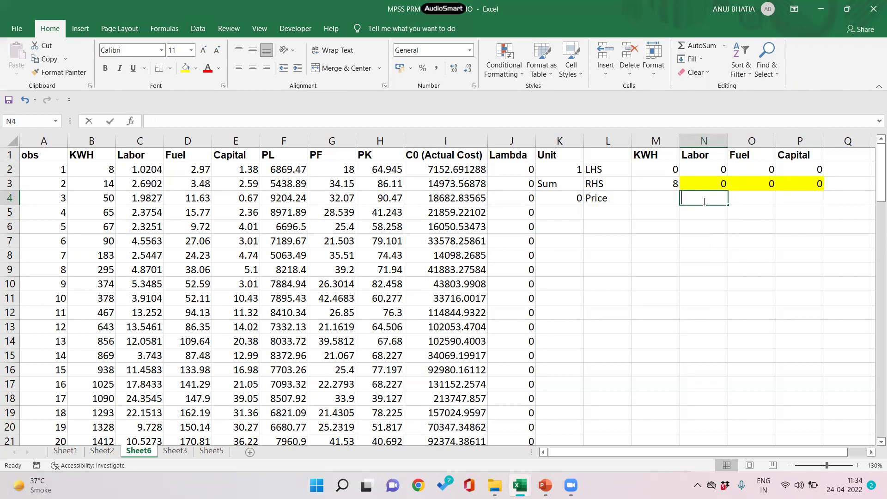
type("P")
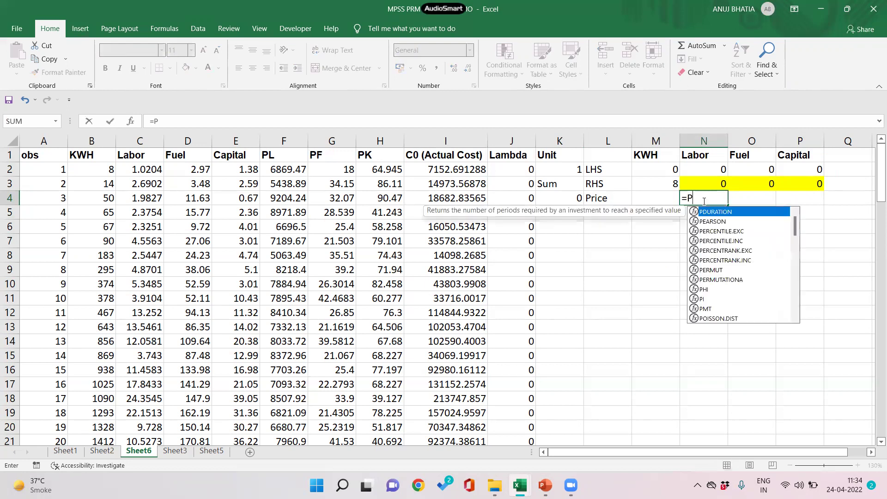
key("BackSpace")
type("INDEX(")
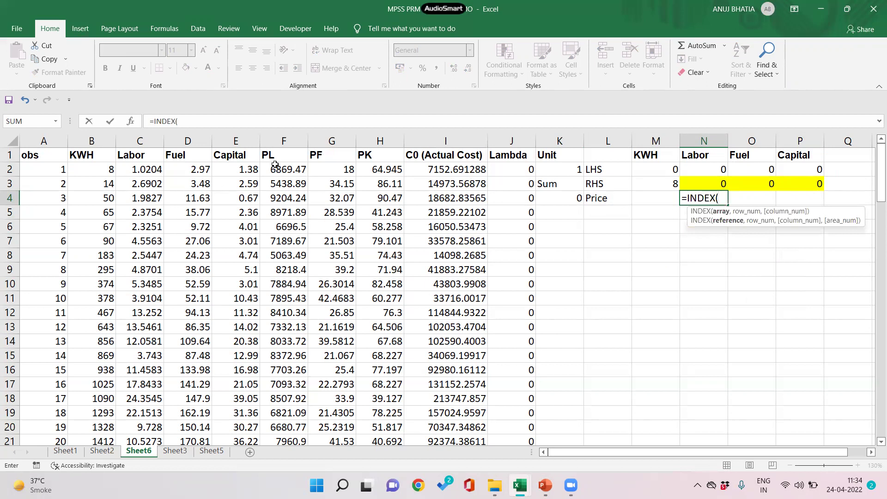
left_click(293, 170)
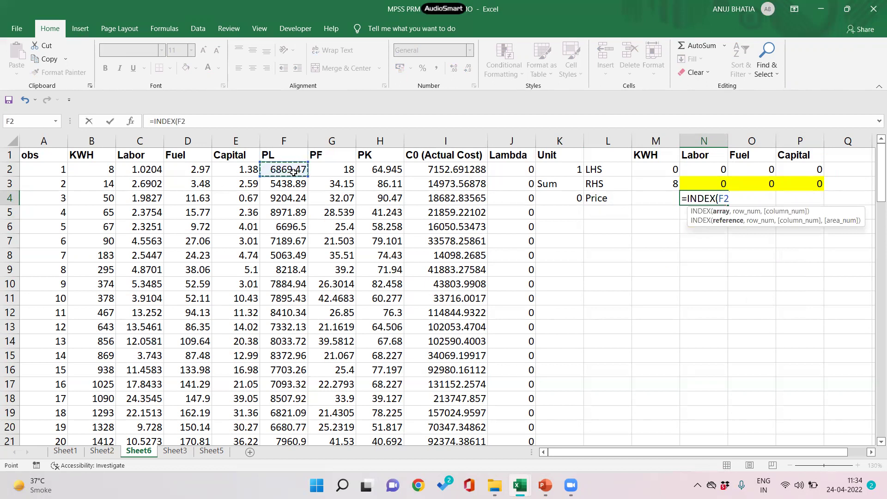
key("ctrl+shift+Down")
type(",")
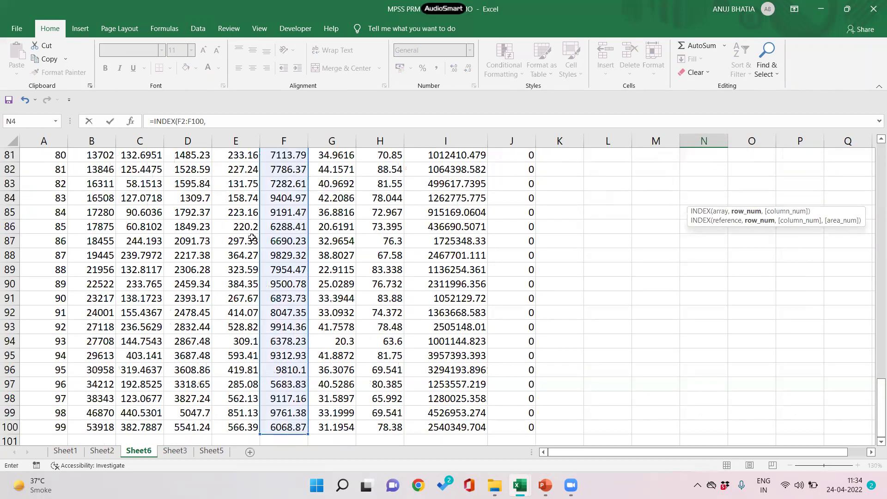
scroll(255, 233, "up", 9)
scroll(255, 234, "up", 16)
scroll(405, 187, "up", 2)
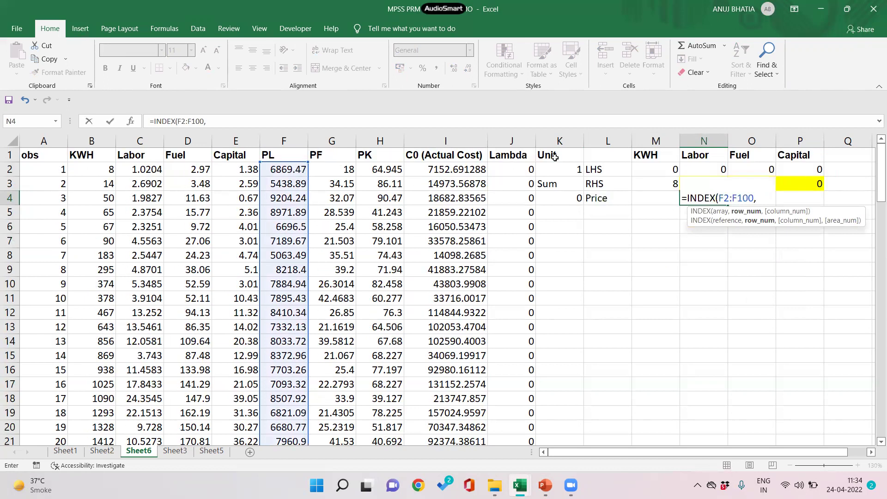
left_click(554, 169)
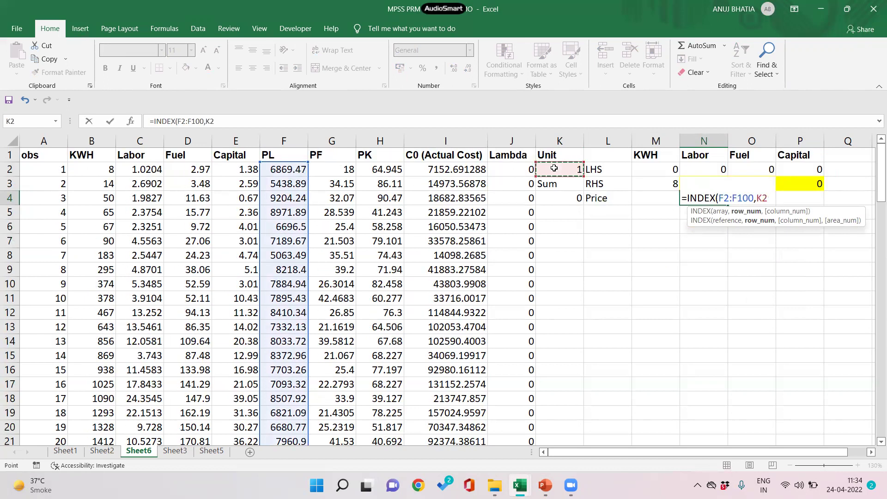
key("F4")
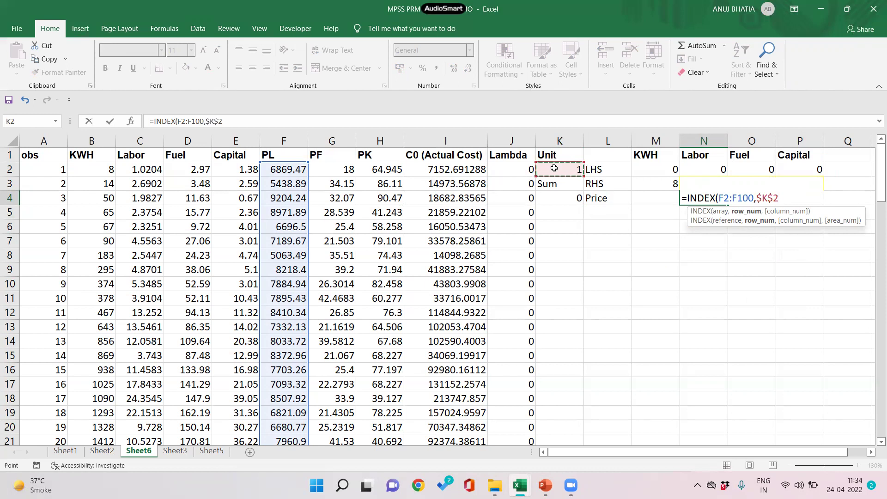
type(")")
key("Return")
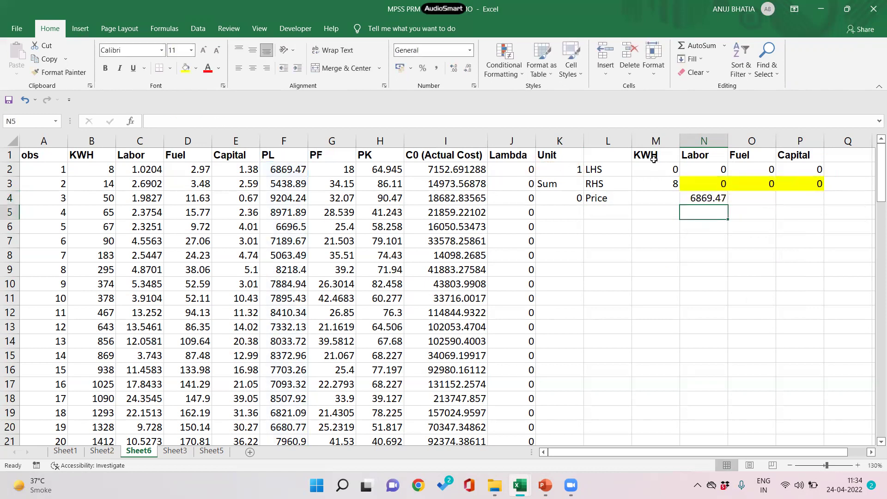
double_click(716, 198)
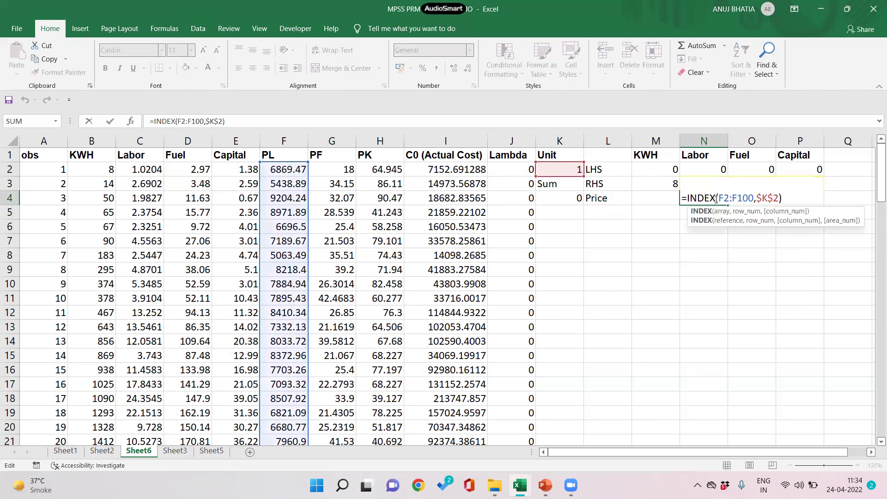
Fill the Labor price formula from N4 across to the Fuel and Capital price cells O4:P4
key("Escape")
left_click_drag(729, 207, 555, 203)
left_click_drag(699, 453, 633, 452)
Label K5 as Cstar, checking the minimum-cost notation on the PowerPoint Cost Efficiency slide
left_click(560, 216)
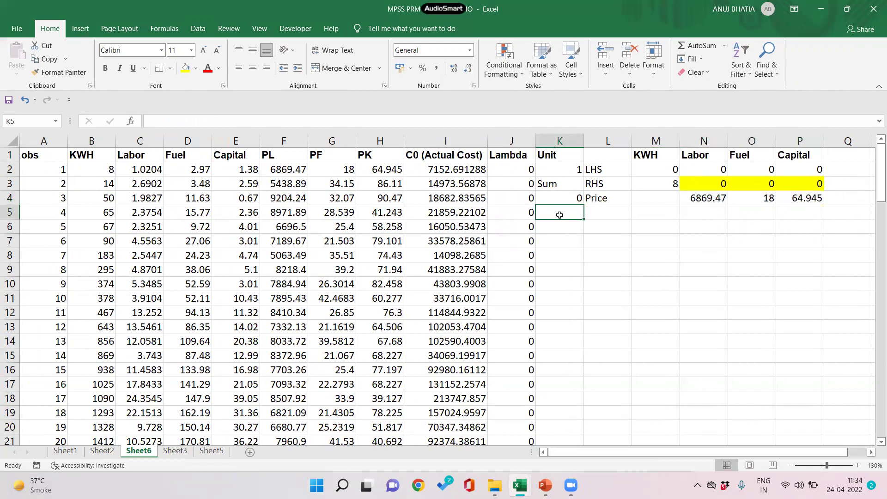
type("Cstar")
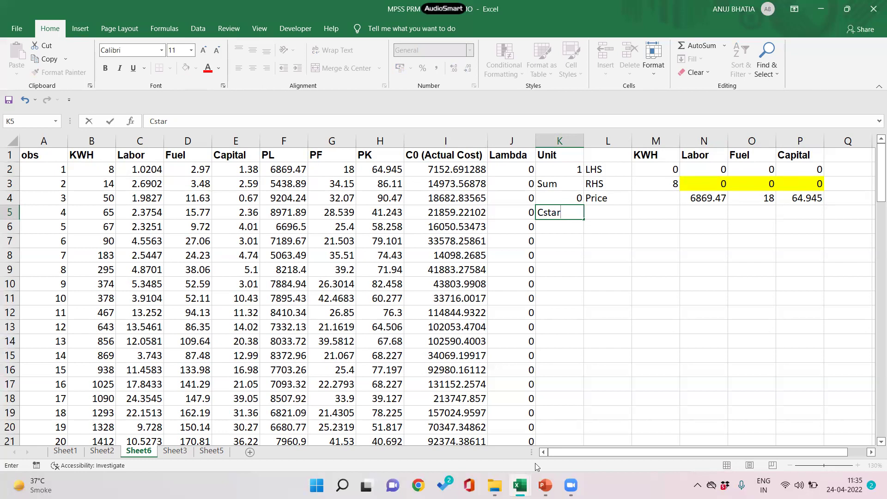
left_click(545, 485)
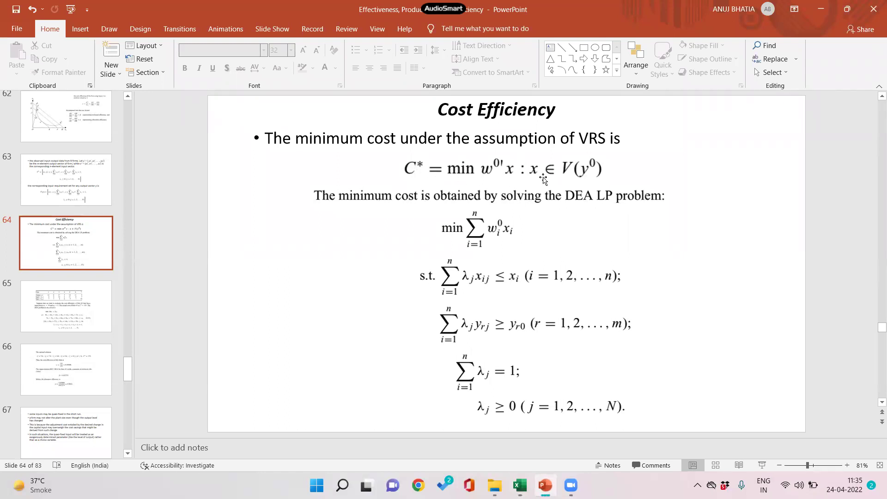
key("alt+Tab")
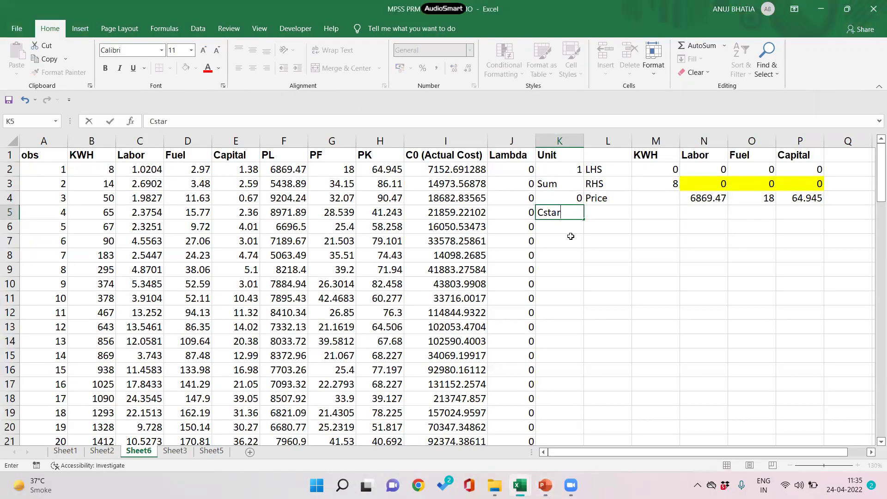
key("Return")
Consult the slide's cost objective, enter =SUMPRODUCT(N3:P3,N4:P4) in L5 as the minimum cost and check the formula's ranges
left_click(588, 213)
type("=")
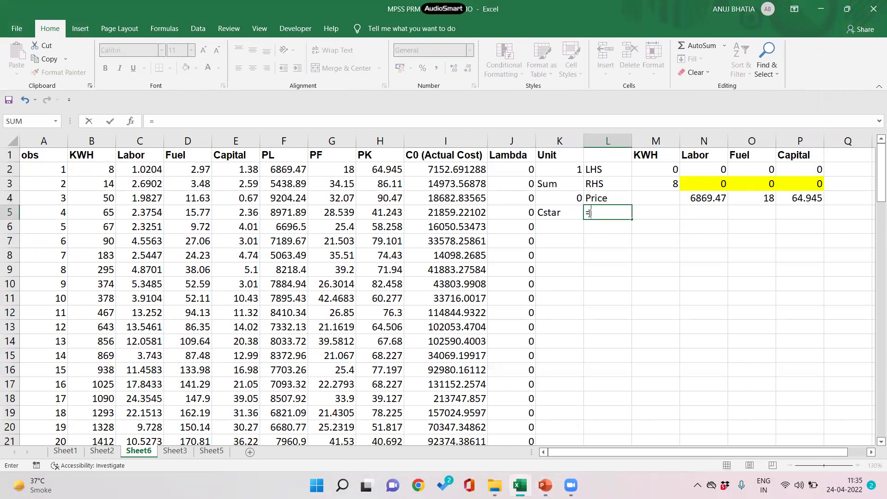
key("alt+Tab")
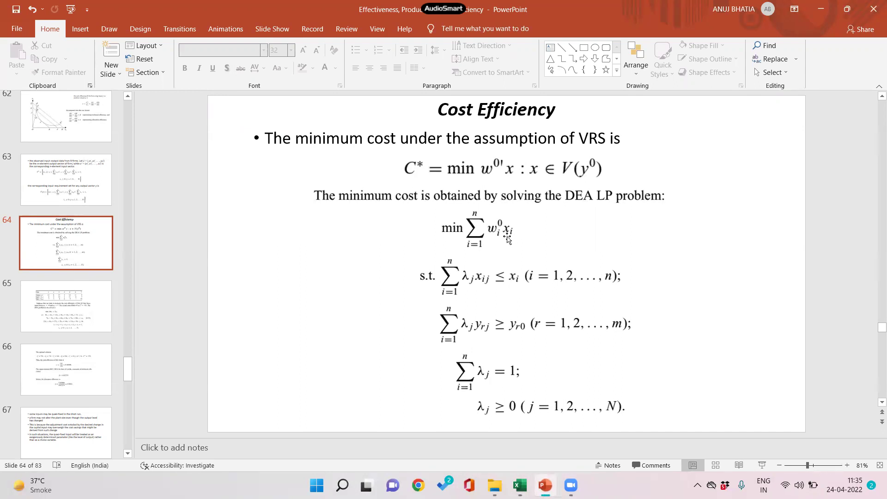
key("alt+Tab")
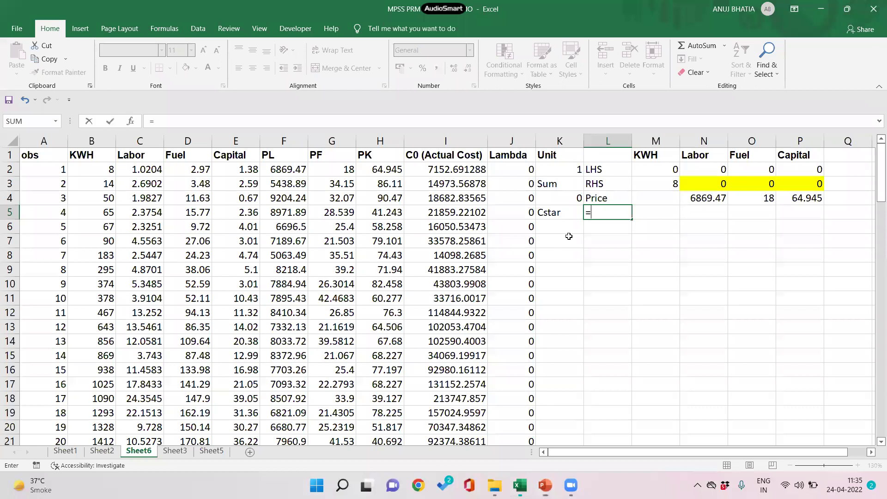
type("sump")
key("Tab")
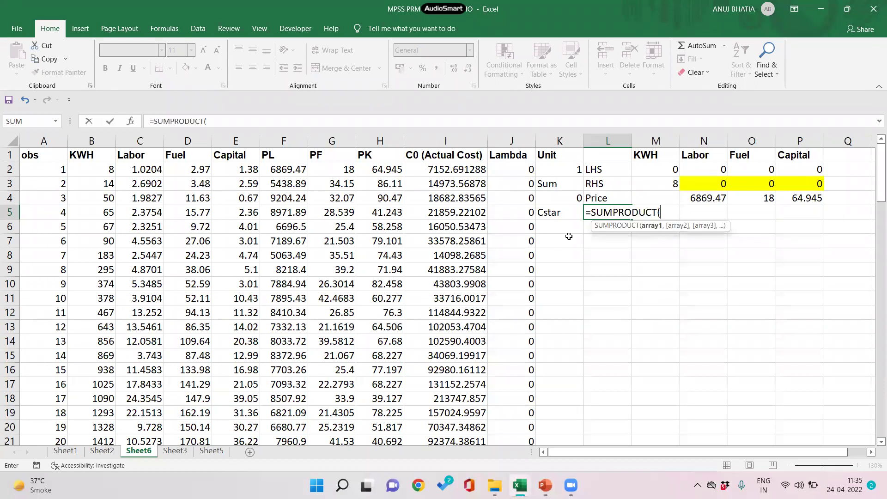
left_click_drag(692, 187, 794, 185)
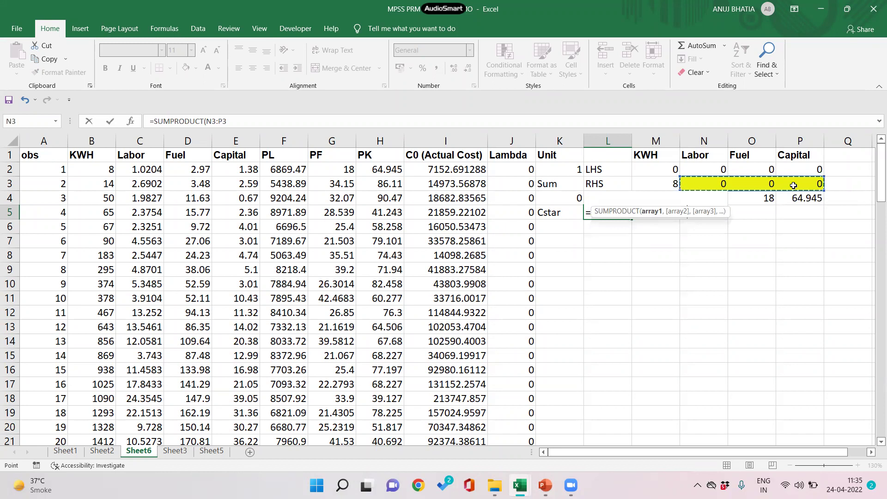
type(",")
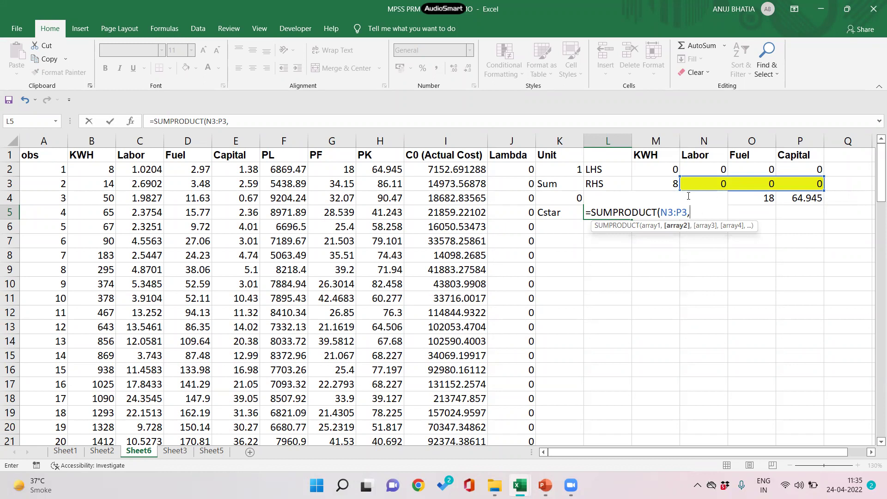
left_click_drag(799, 196, 718, 194)
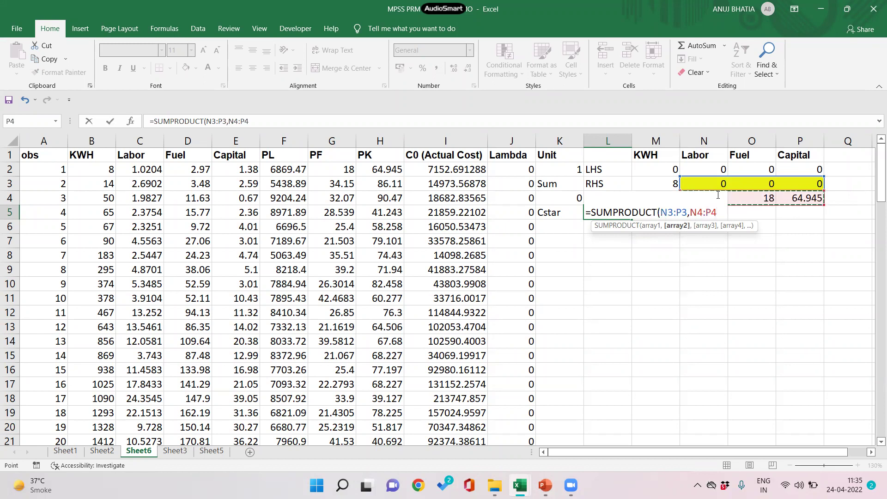
type(")")
key("Return")
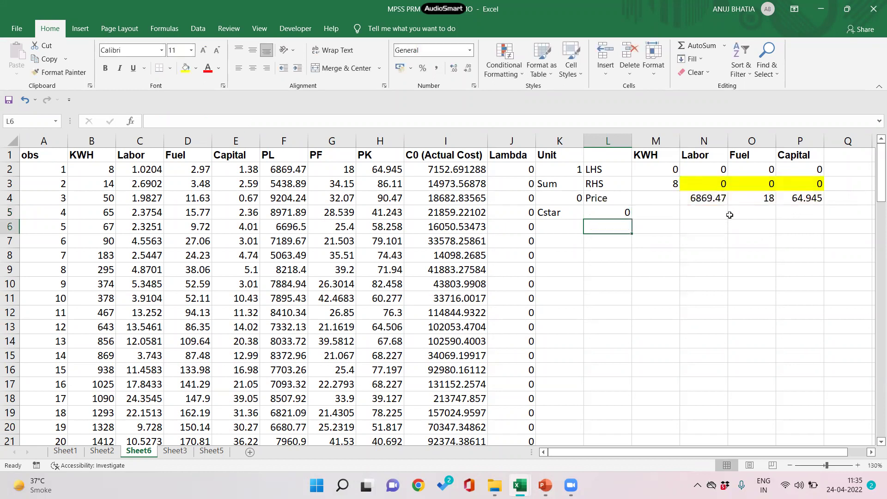
left_click(629, 213)
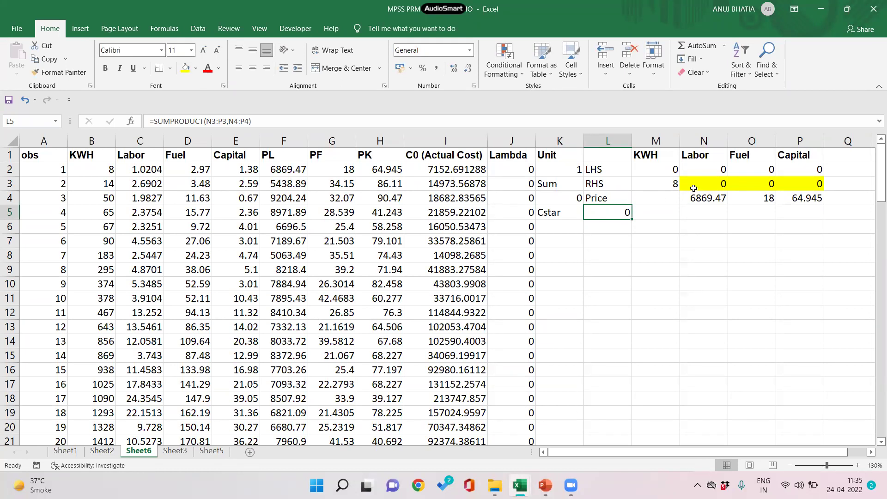
double_click(601, 210)
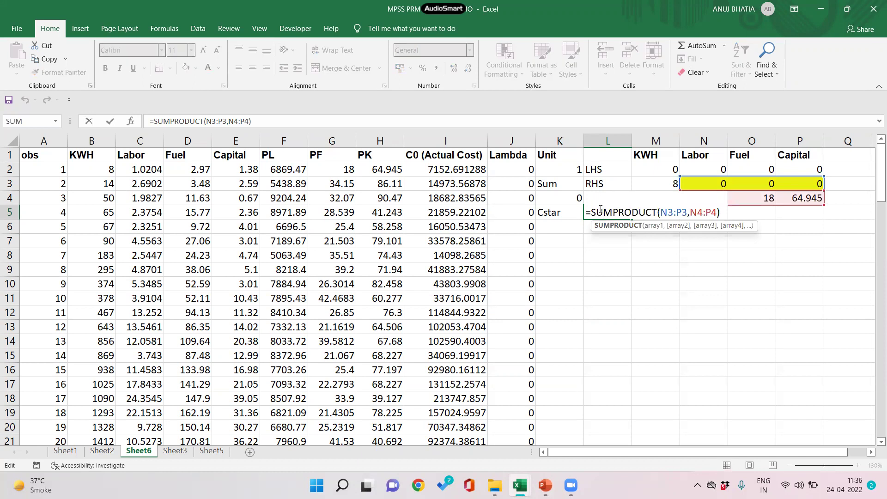
key("Escape")
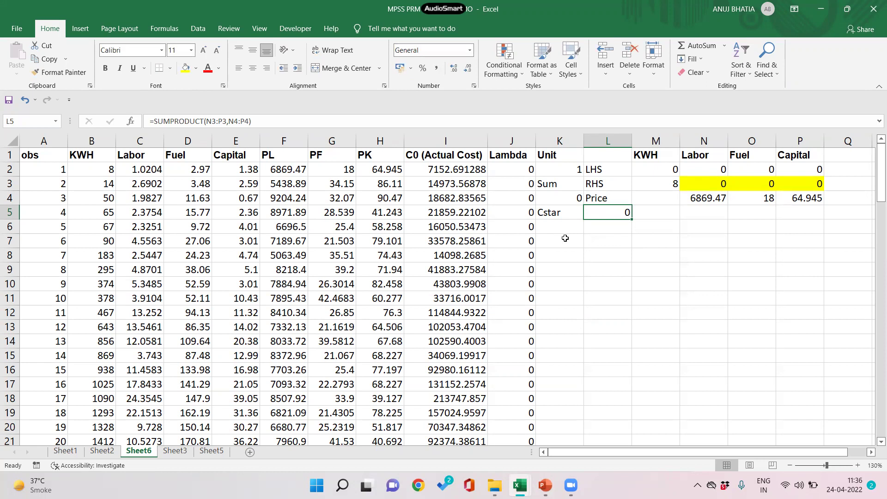
Label K6, the cell below Cstar, as C0
left_click(565, 238)
left_click(570, 223)
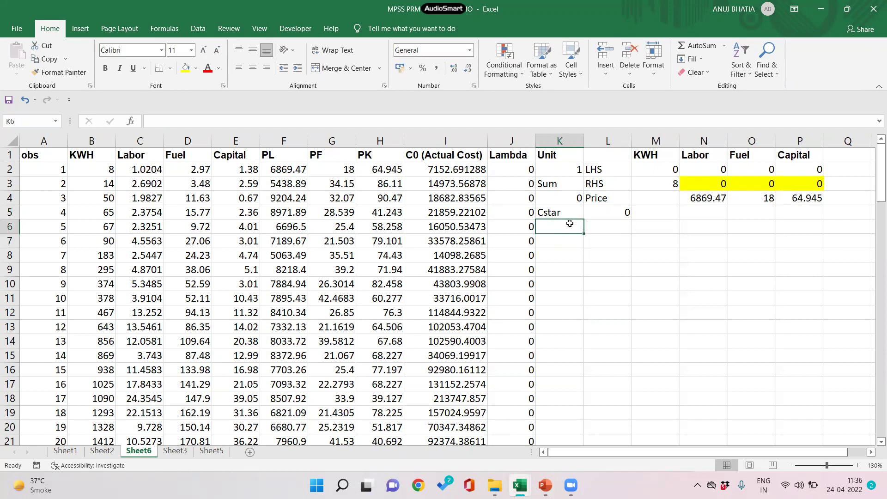
type("C0")
key("Tab")
Enter the evaluated unit's actual cost in L6 as =INDEX(I2:I100,K2)
type("=")
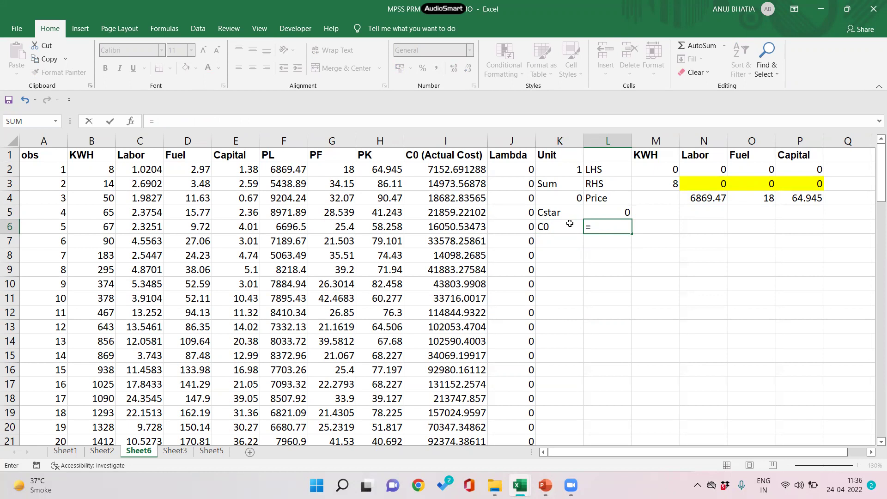
type("index(")
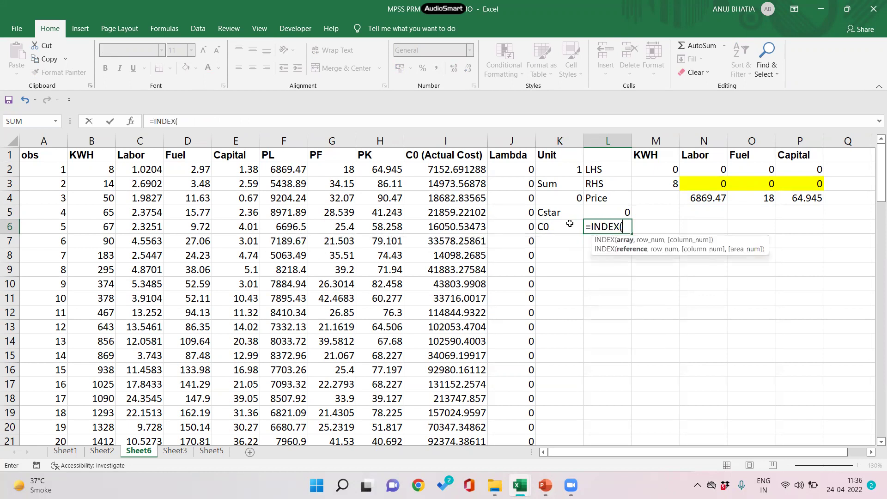
left_click(429, 170)
key("ctrl+shift+Down")
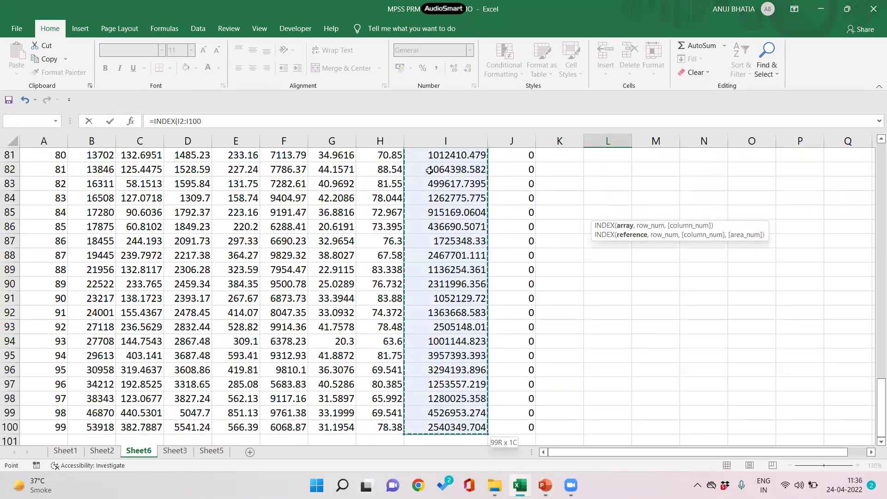
type(",")
scroll(443, 245, "up", 17)
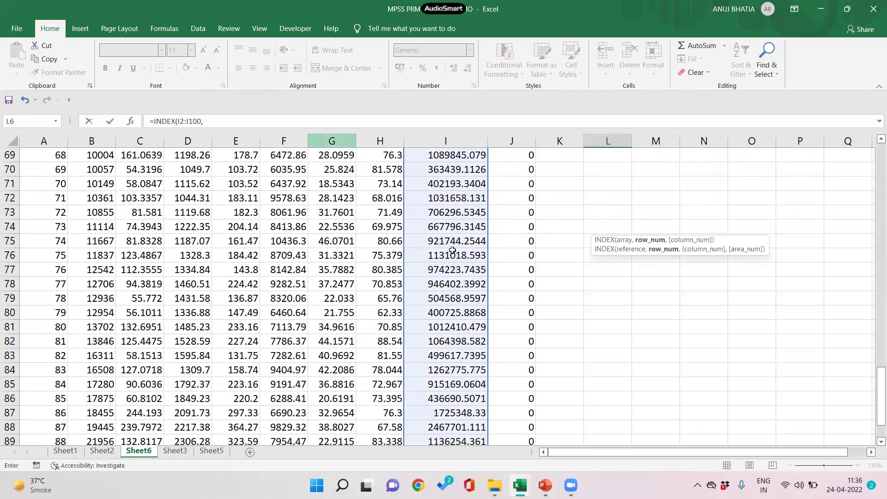
scroll(527, 194, "up", 10)
left_click(548, 172)
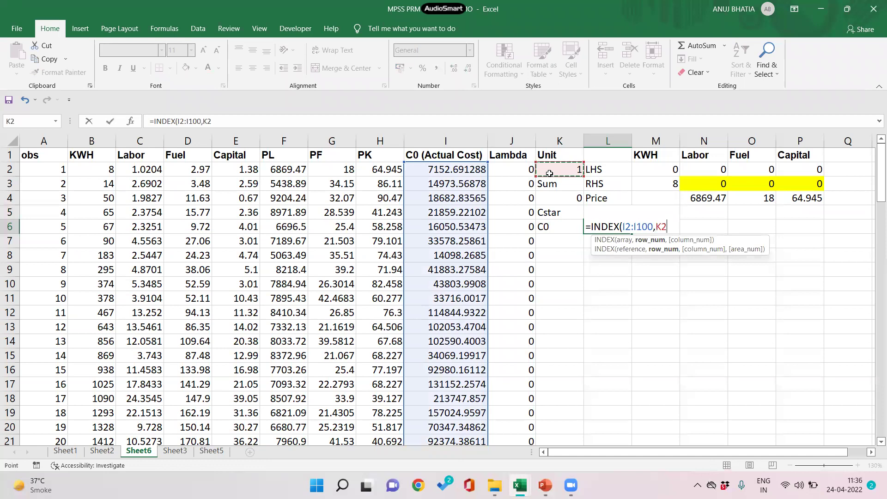
key("Return")
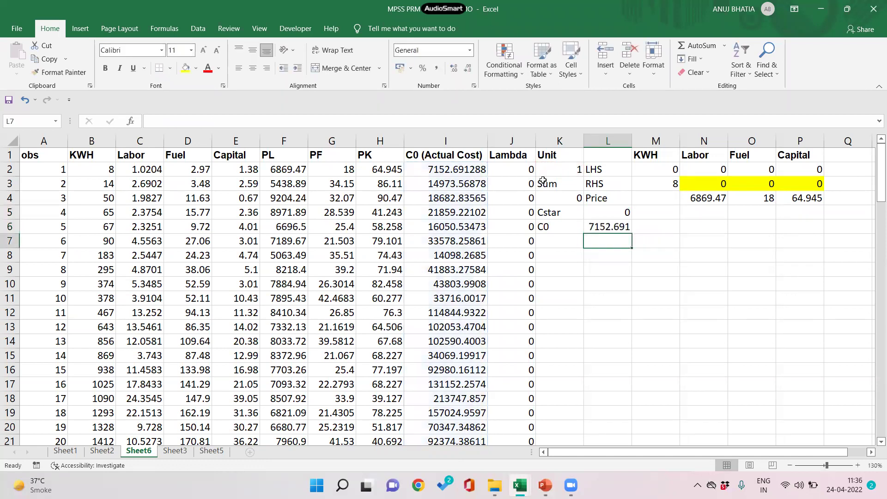
Label K7, the cell below C0, as Cost Eff
left_click(555, 238)
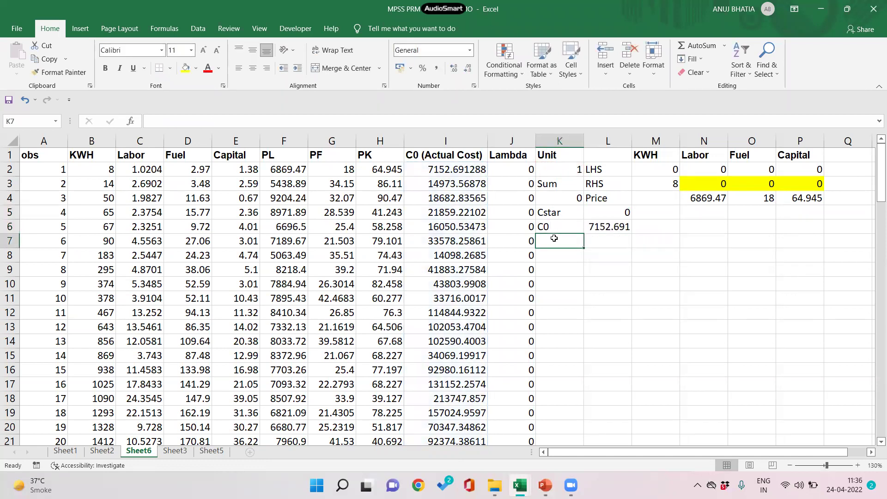
type("Cost Eff")
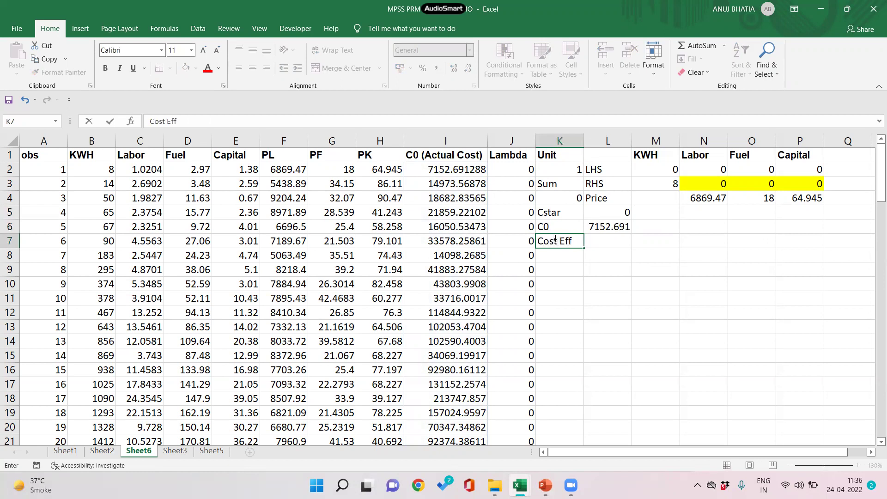
key("Tab")
Enter the cost efficiency ratio in L7 as =L5/L6 and check its cell references
type("=")
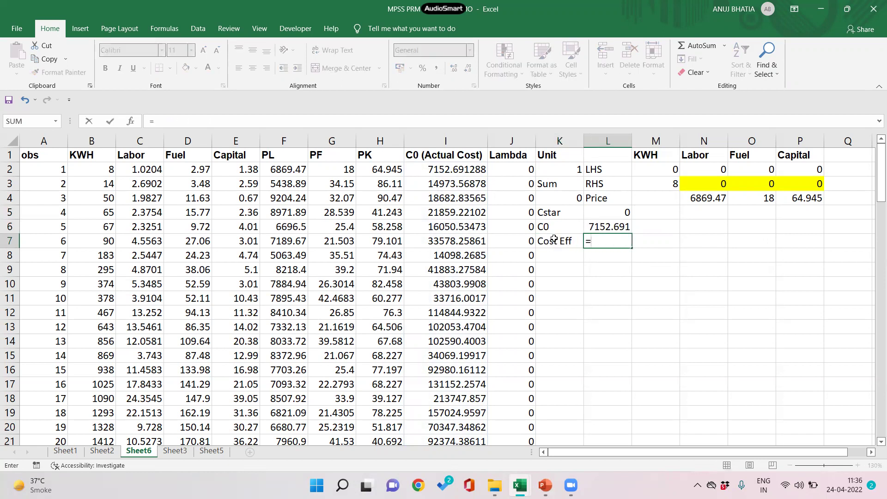
left_click(606, 209)
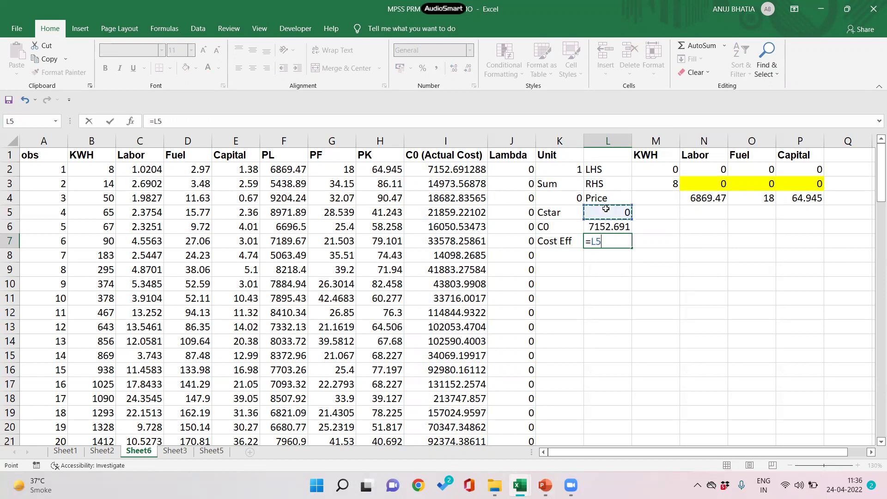
type("/")
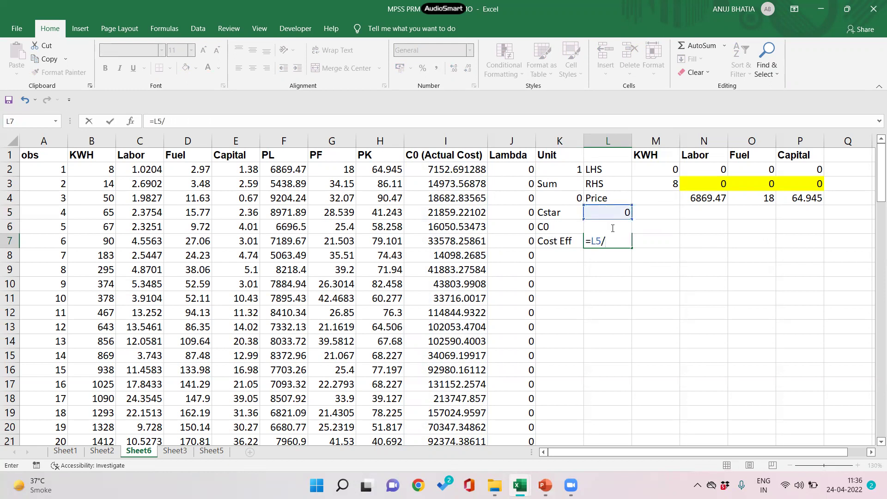
left_click(614, 228)
left_click(636, 225)
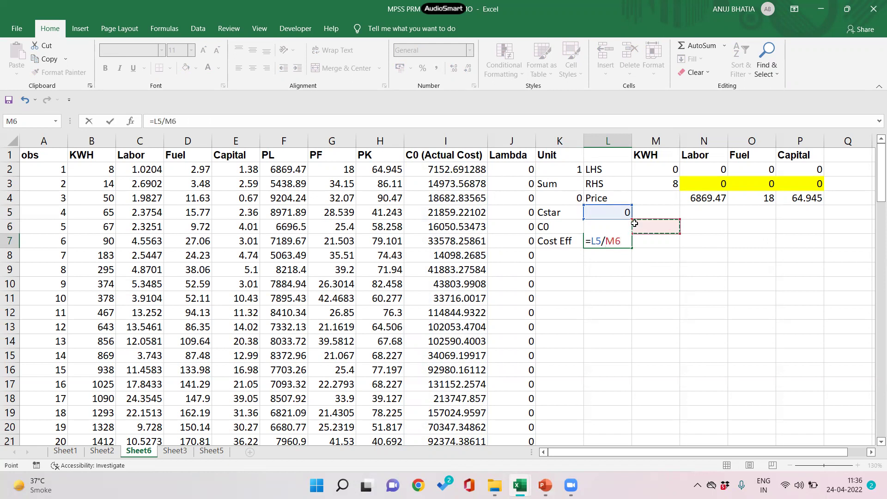
key("Return")
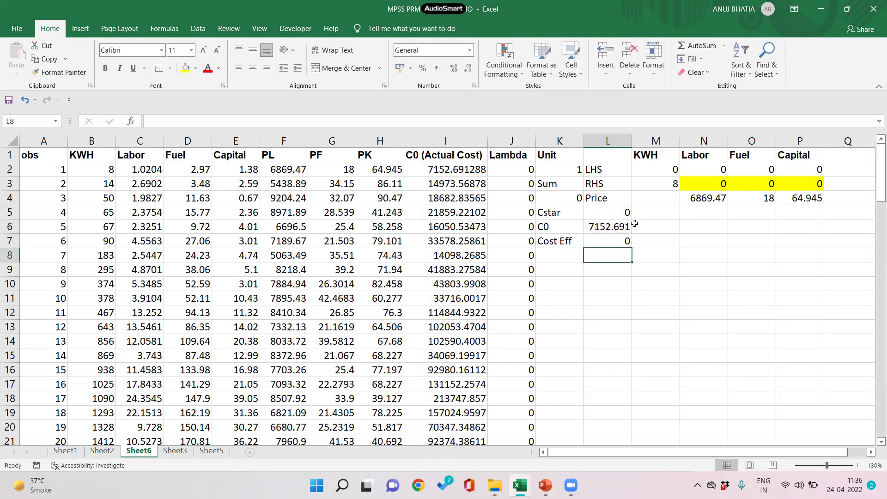
double_click(596, 236)
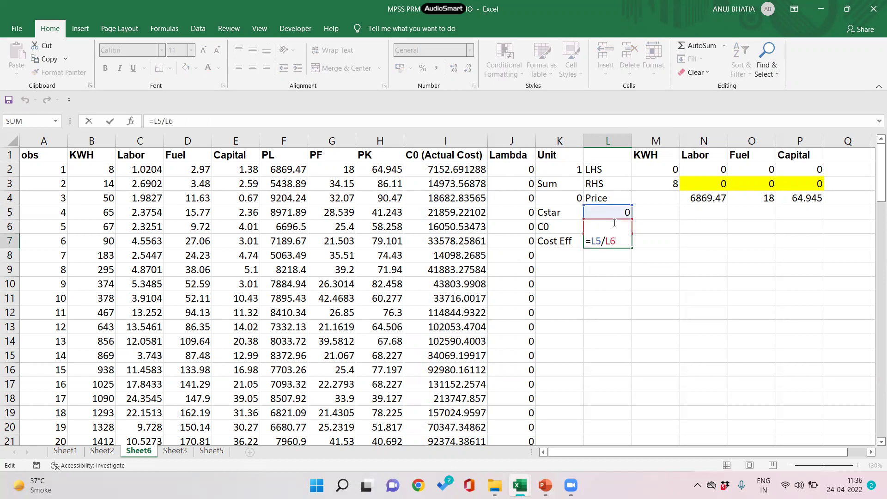
left_click(593, 266)
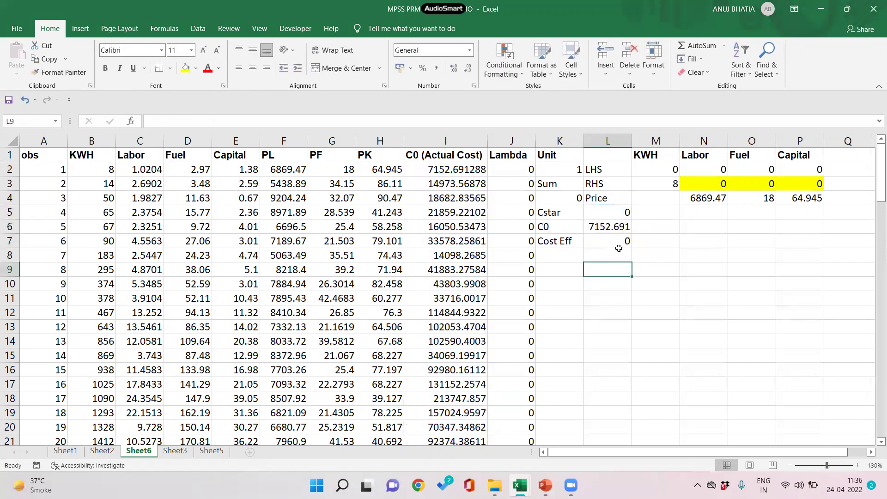
left_click(617, 239)
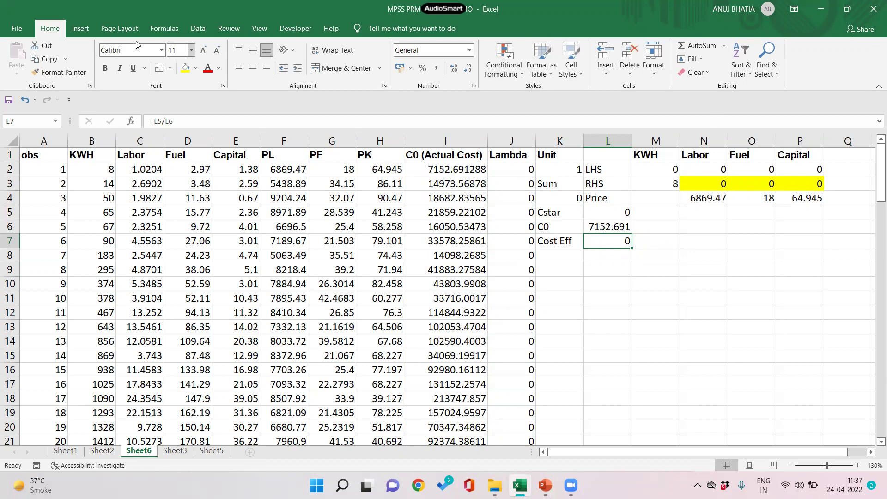
Open Solver and set its objective to minimise the Cstar cell L5
left_click(198, 30)
left_click(821, 59)
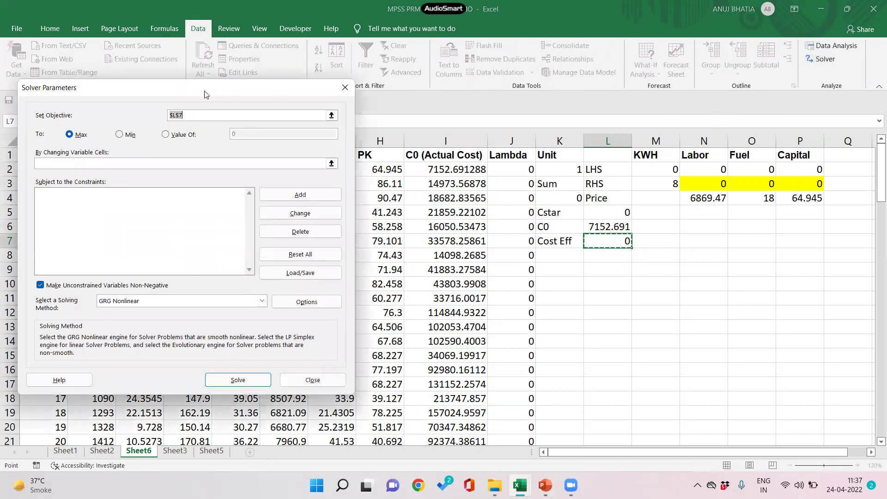
left_click_drag(204, 93, 369, 93)
left_click(498, 115)
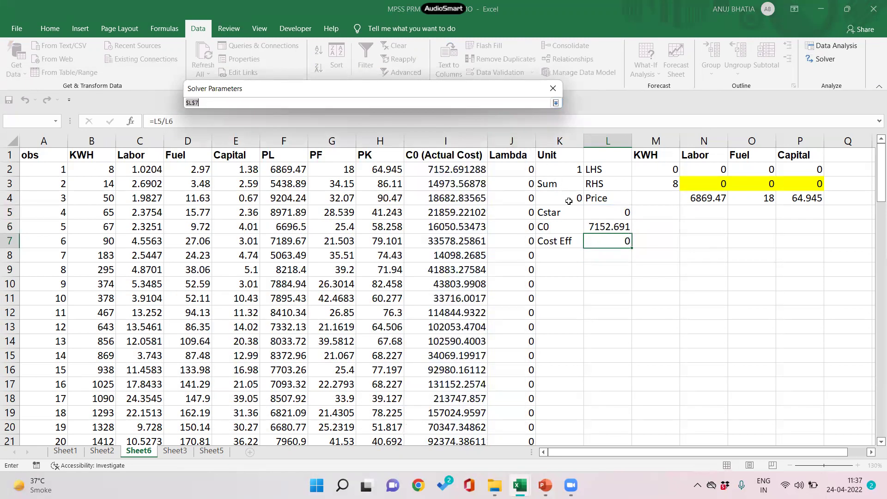
left_click(597, 210)
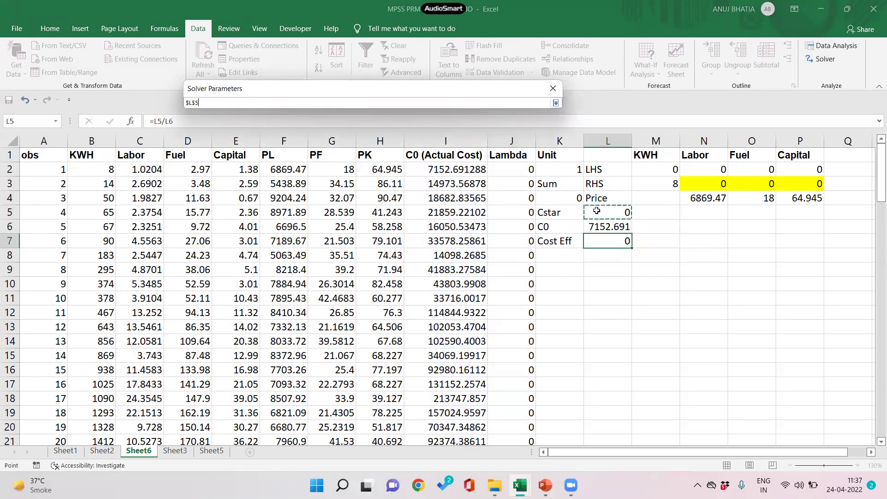
left_click(557, 103)
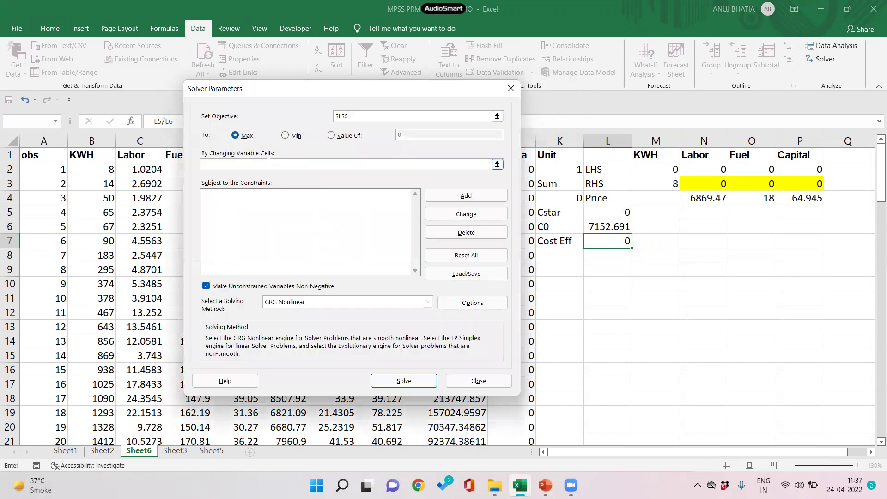
left_click(291, 135)
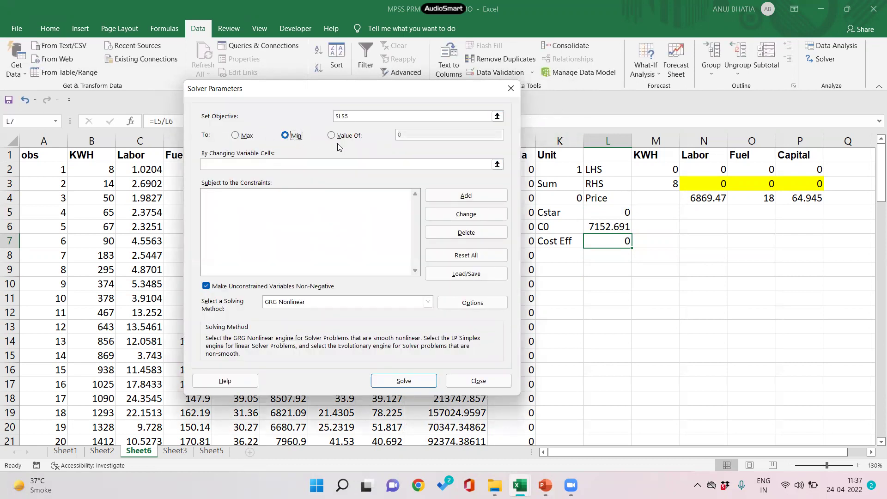
Set Solver's changing variable cells to the lambdas J2:J100 and the yellow input cells N3:P3
left_click(498, 164)
left_click(516, 175)
key("ctrl+shift+Down")
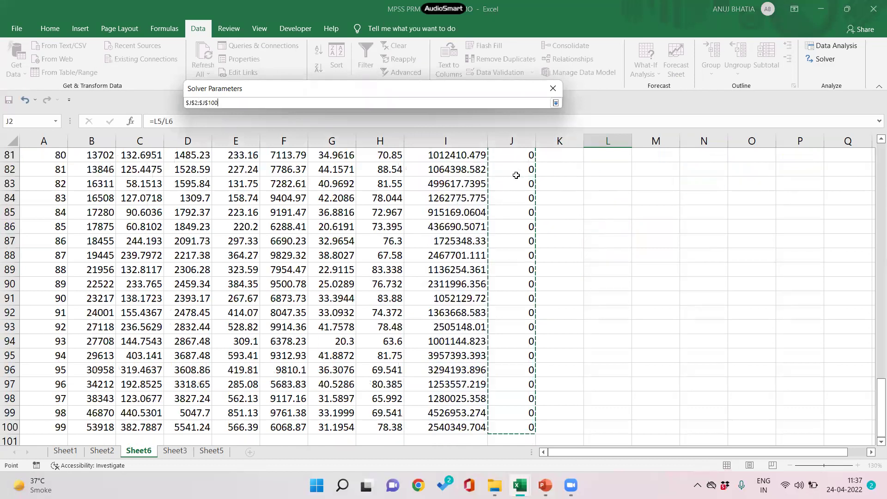
type(",")
scroll(397, 273, "up", 9)
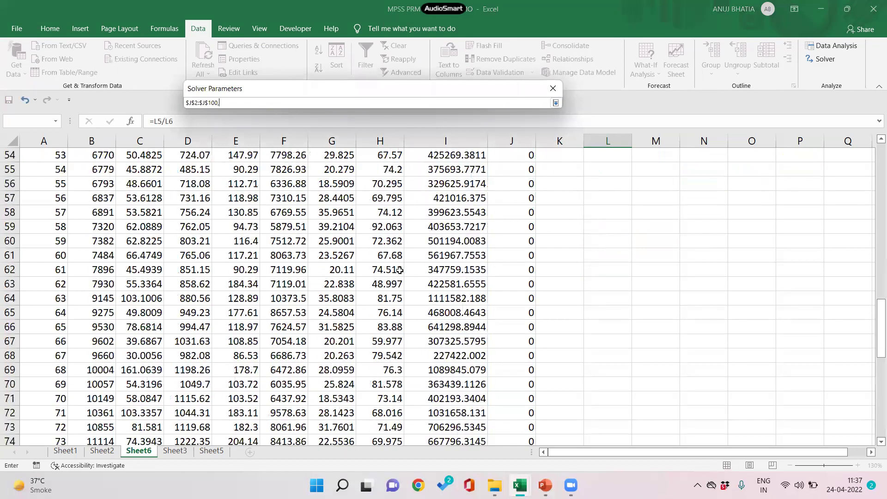
scroll(406, 282, "up", 16)
scroll(409, 284, "up", 2)
left_click_drag(710, 185, 808, 186)
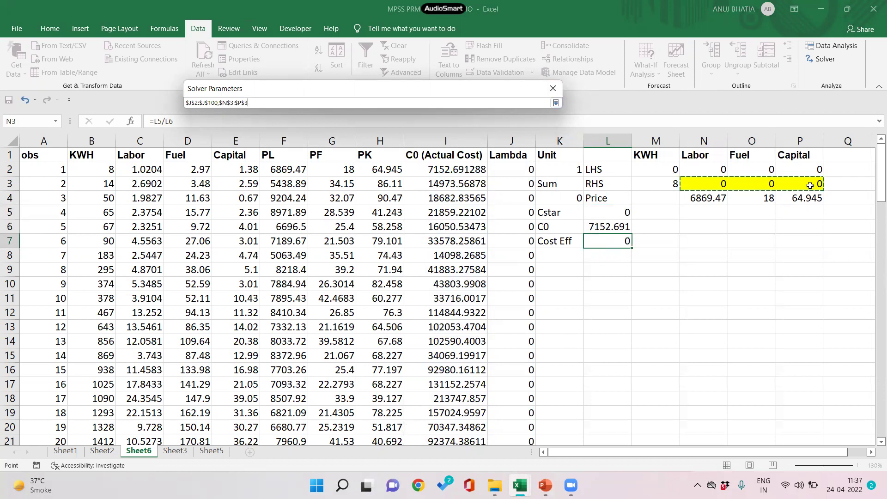
left_click(557, 103)
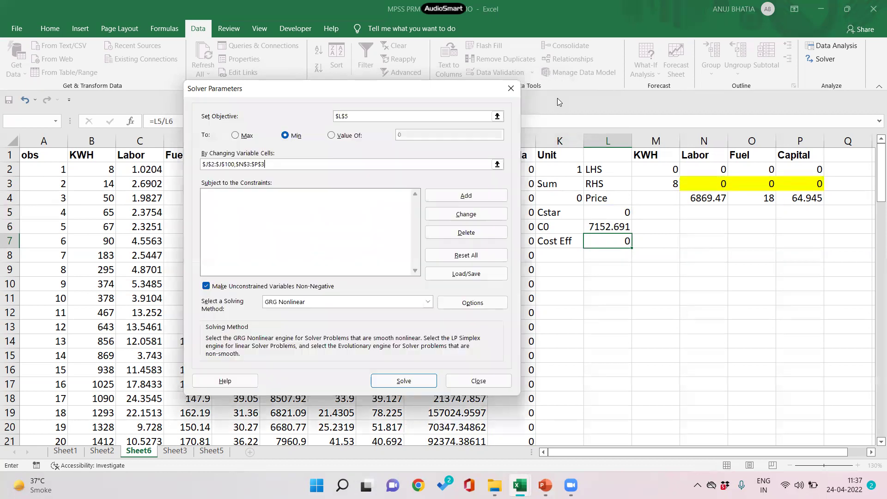
Add the output constraint that the KWH LHS M2 is >= its RHS M3
left_click(446, 197)
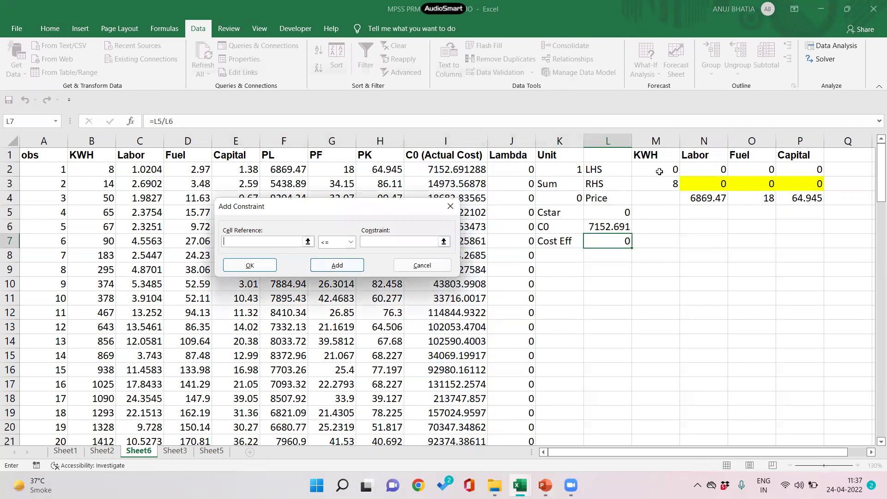
left_click(660, 168)
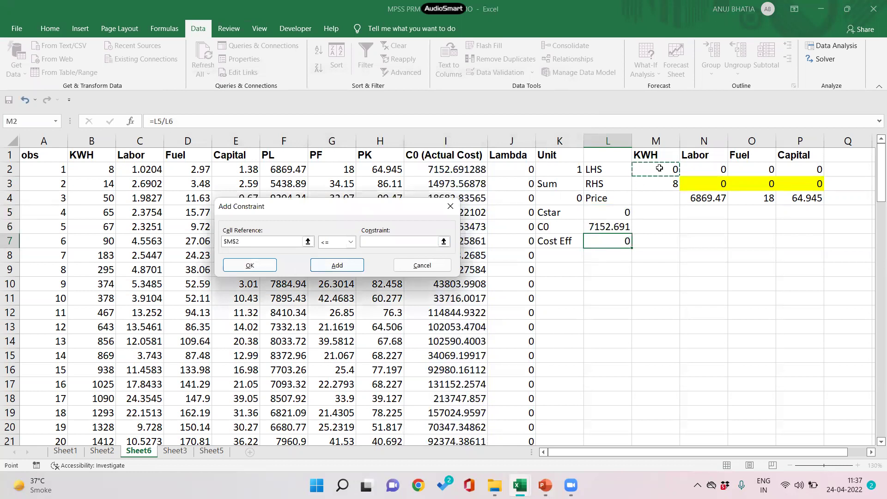
left_click(350, 242)
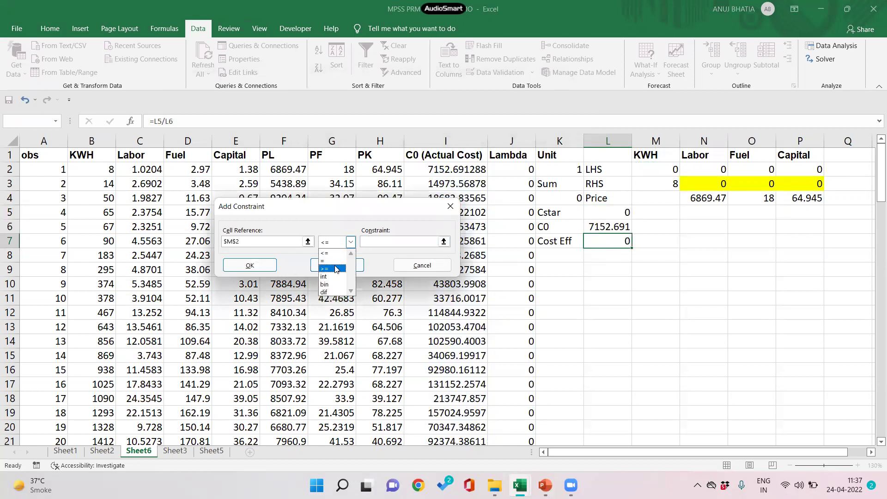
left_click(335, 269)
left_click(652, 184)
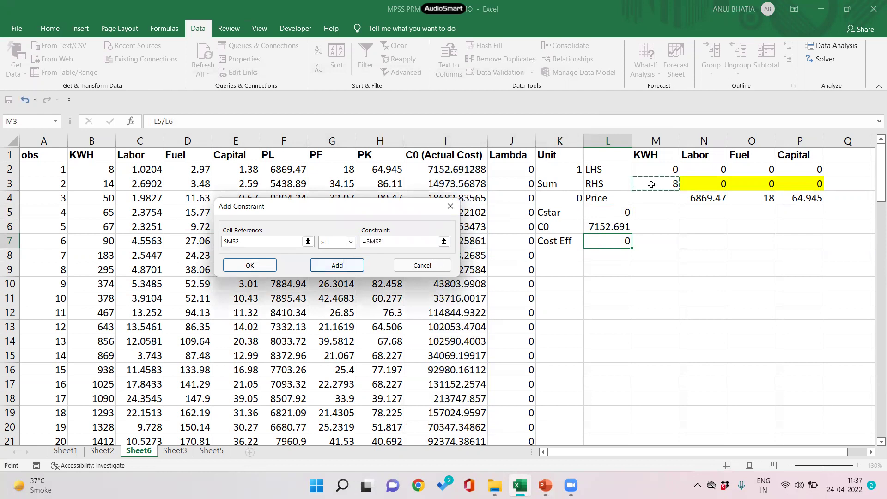
left_click(330, 266)
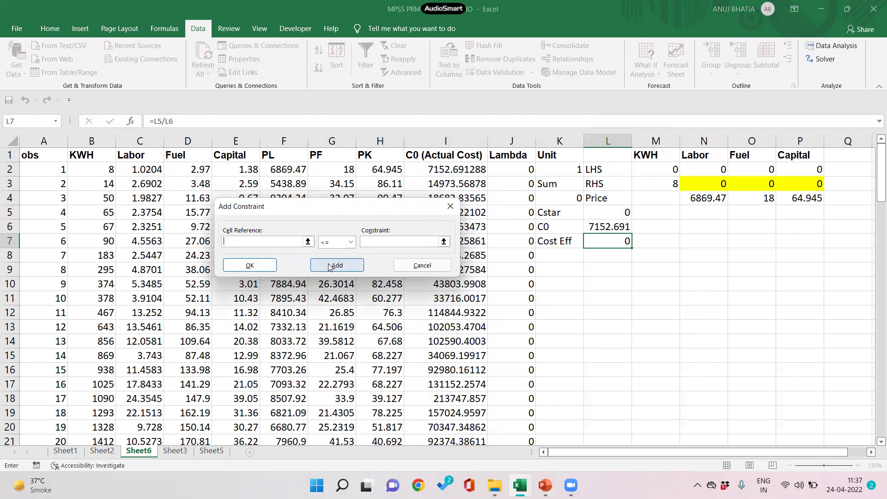
Add the input constraint that the Labor, Fuel and Capital LHS N2:P2 is <= the RHS N3:P3
left_click(720, 169)
left_click_drag(720, 169, 783, 167)
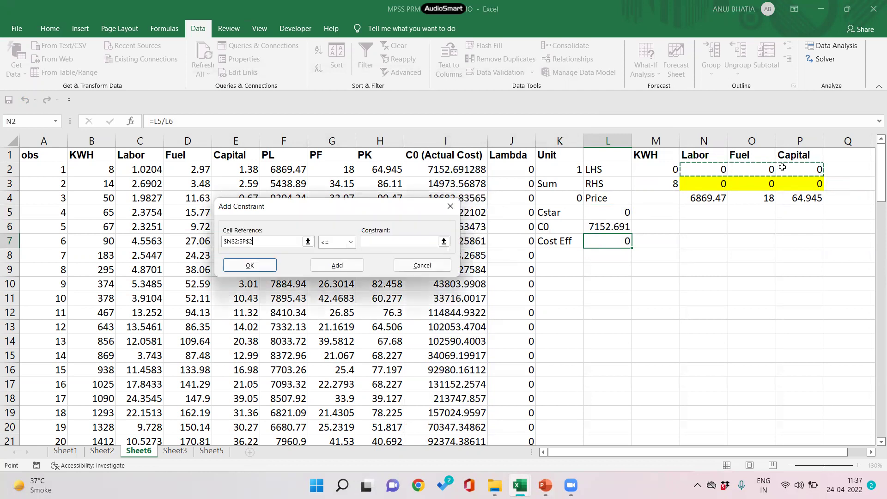
left_click(375, 242)
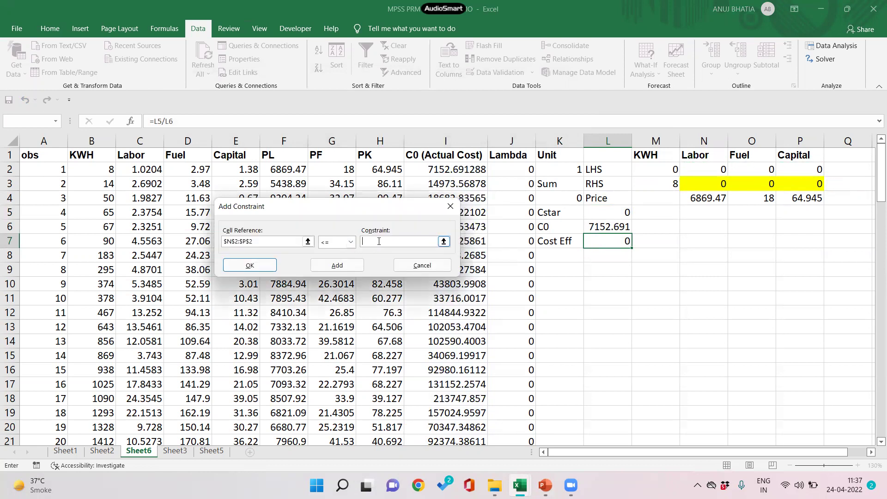
left_click_drag(700, 184, 782, 184)
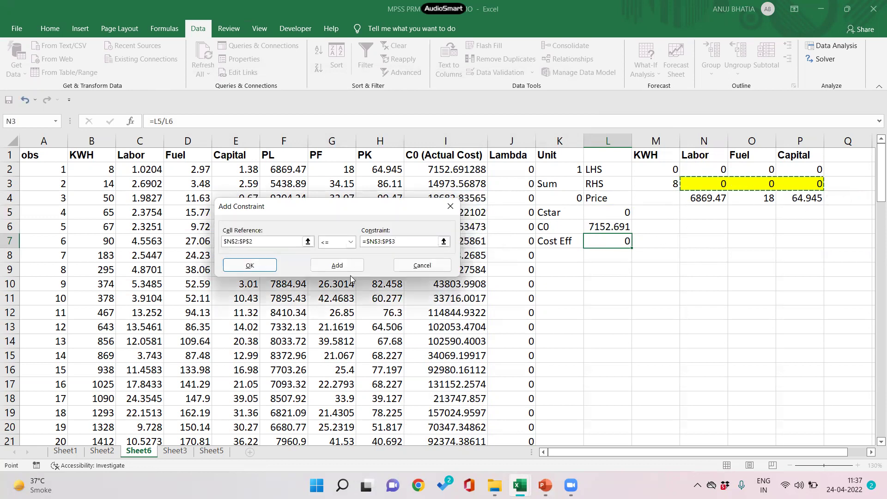
left_click(339, 266)
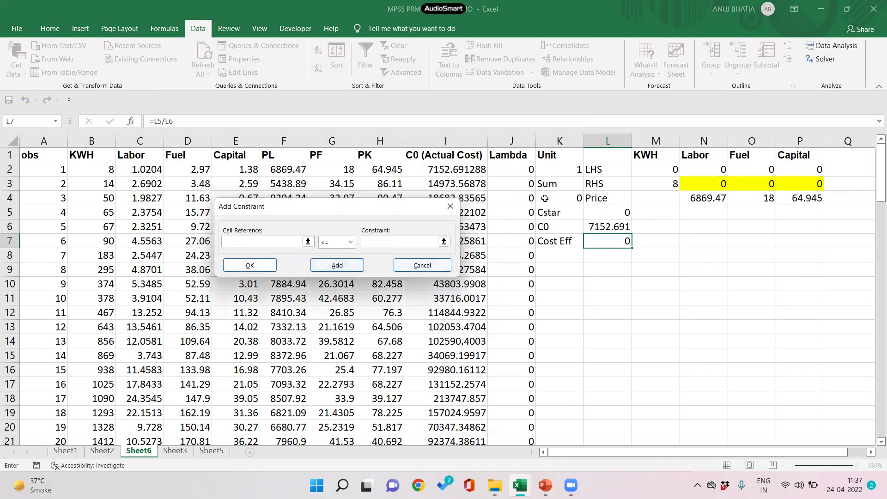
Add the VRS constraint that the lambda sum in K4 = 1 and finish the constraint list
left_click(571, 199)
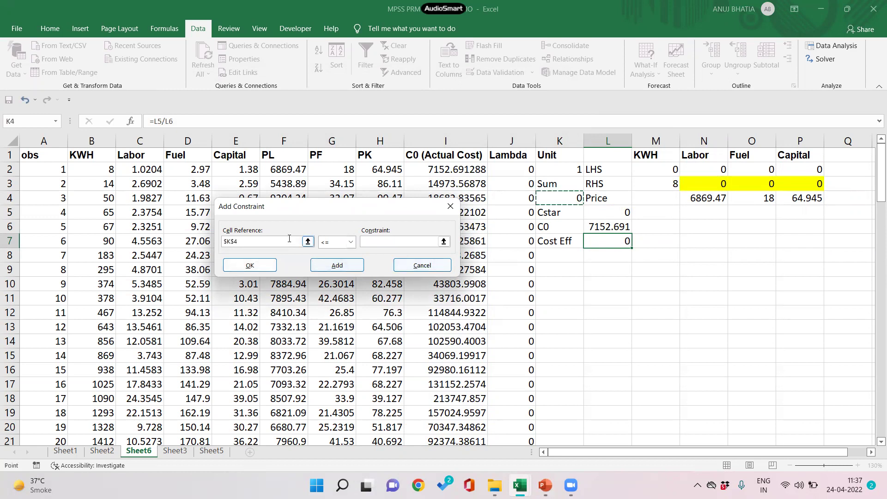
left_click(351, 243)
left_click(325, 261)
type("1")
left_click(252, 265)
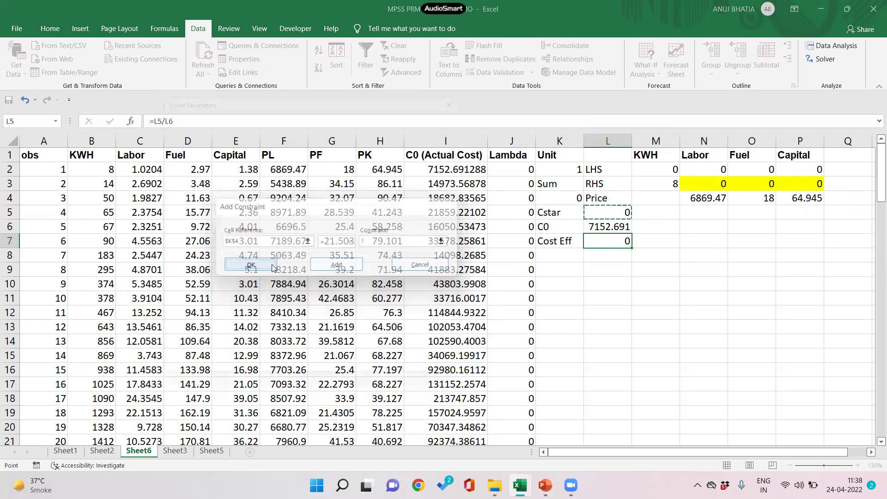
Choose Simplex LP as the solving method, solve the model for unit 1 and keep the solution
left_click(393, 301)
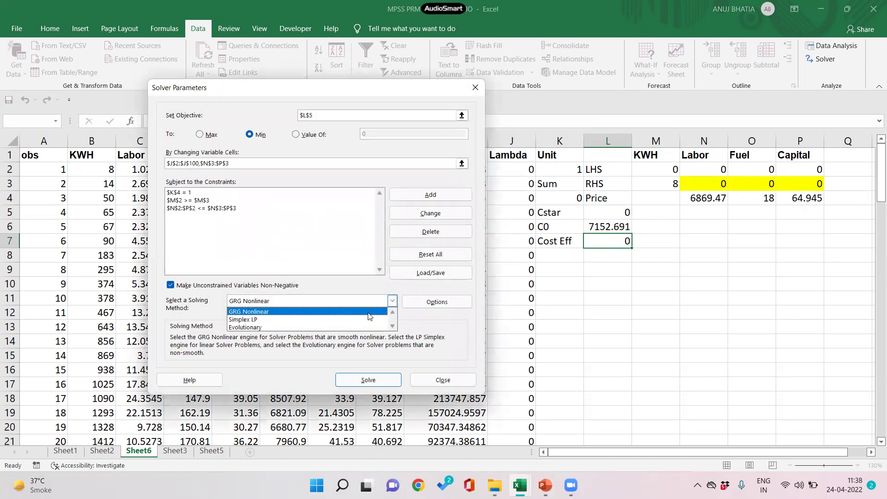
left_click(370, 318)
left_click(375, 381)
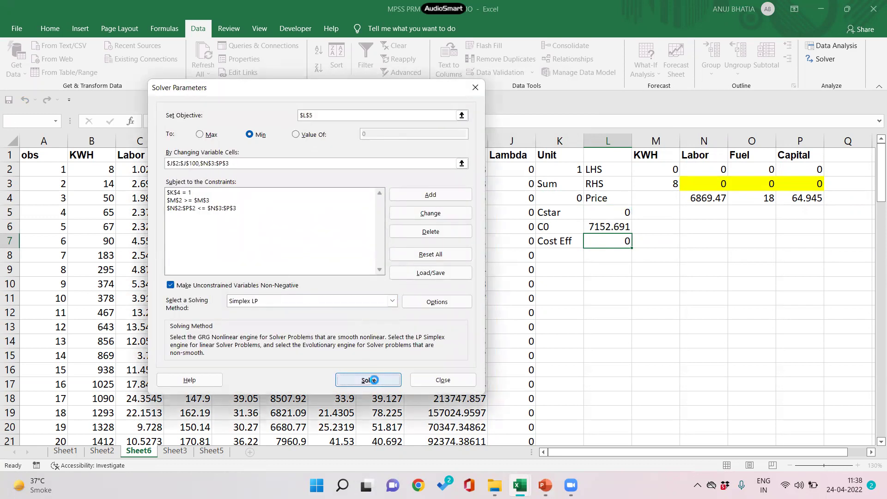
left_click(309, 264)
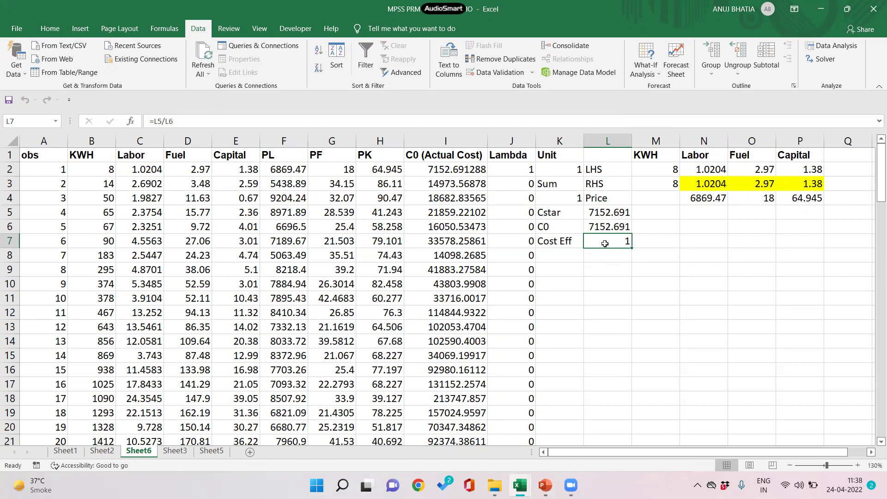
Set the evaluated unit in K2 to 99, rerun Solver and keep the solution
left_click(555, 170)
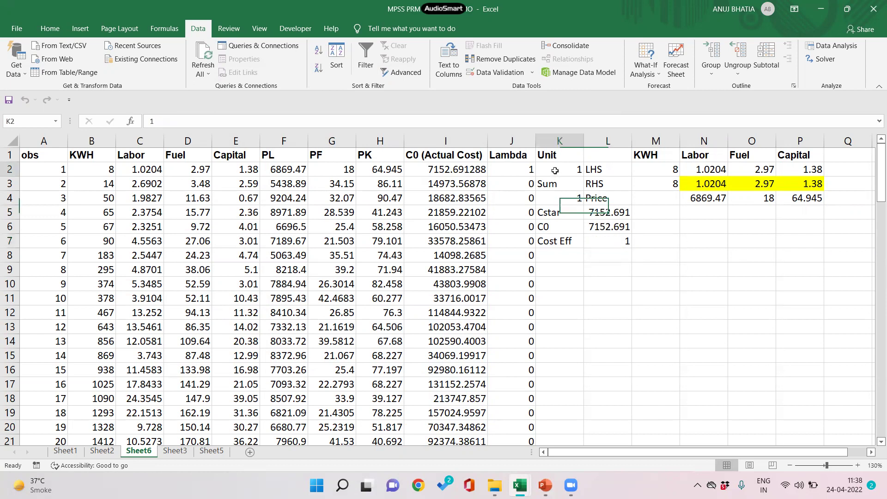
type("99")
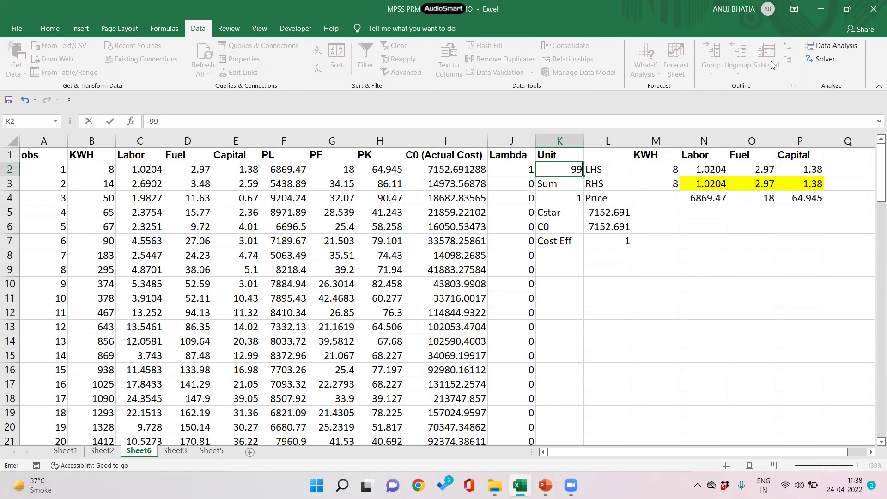
key("Return")
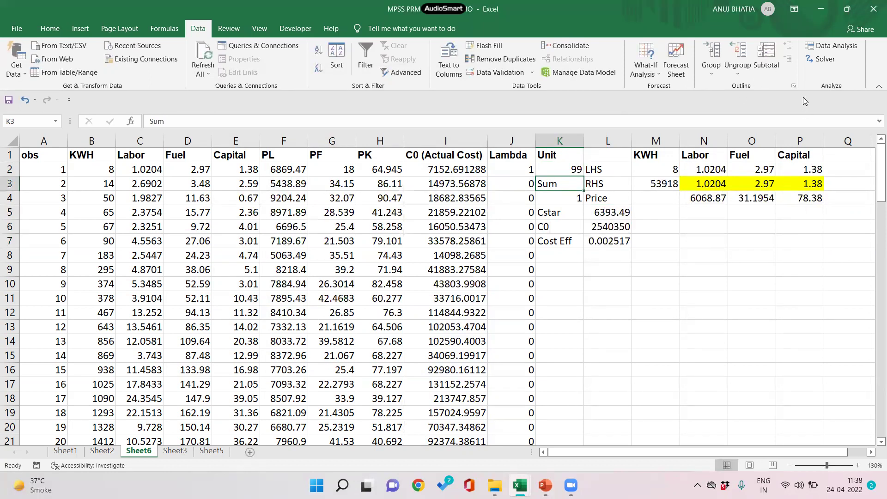
left_click(826, 60)
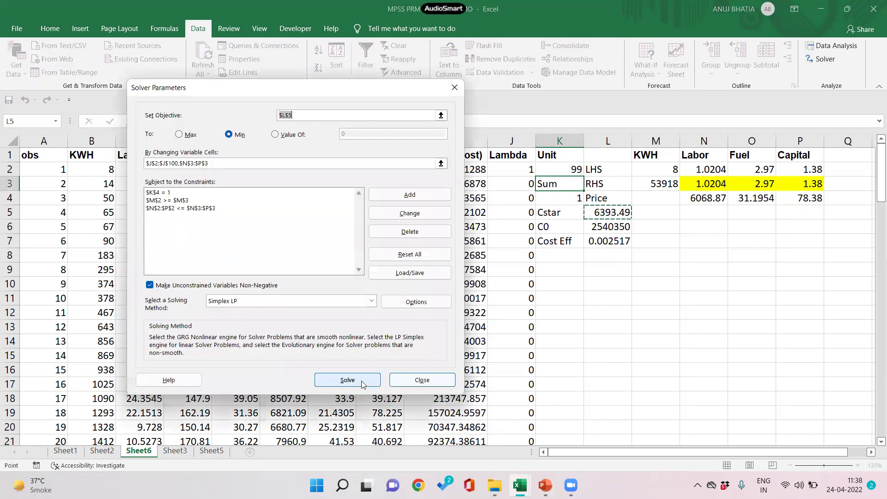
left_click(370, 382)
left_click(319, 265)
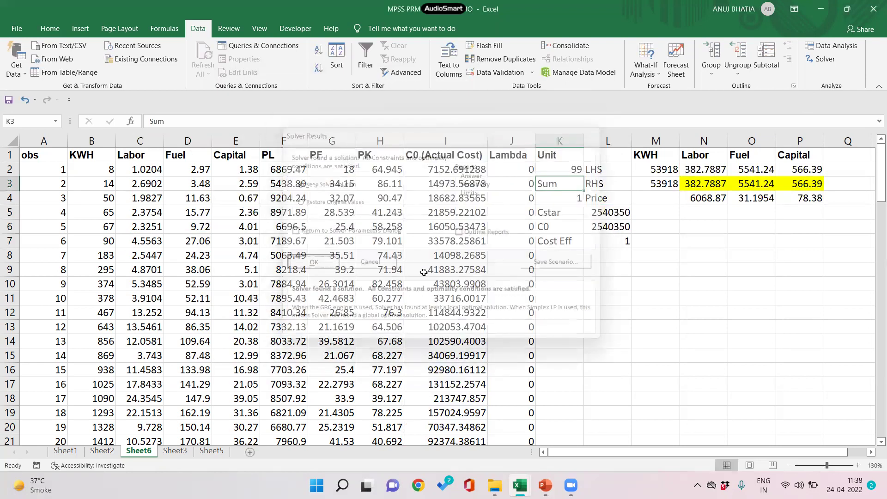
Set the evaluated unit in K2 to 18, rerun Solver and keep the solution
left_click(566, 170)
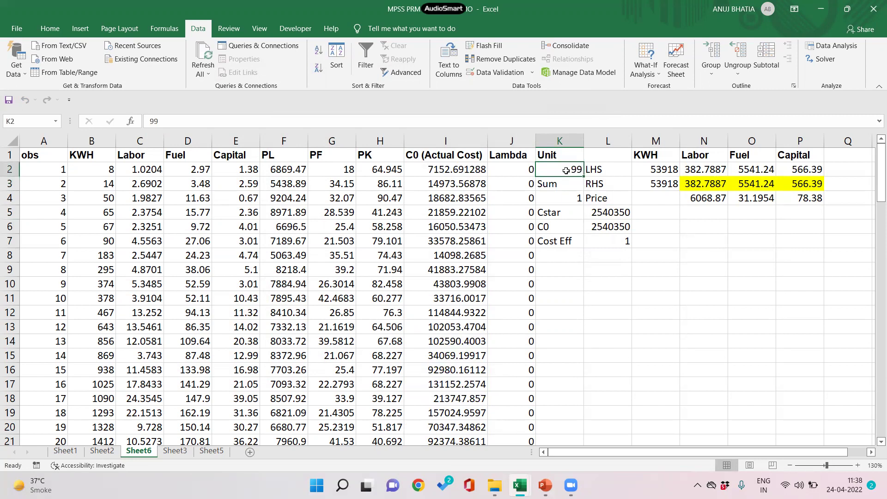
type("18")
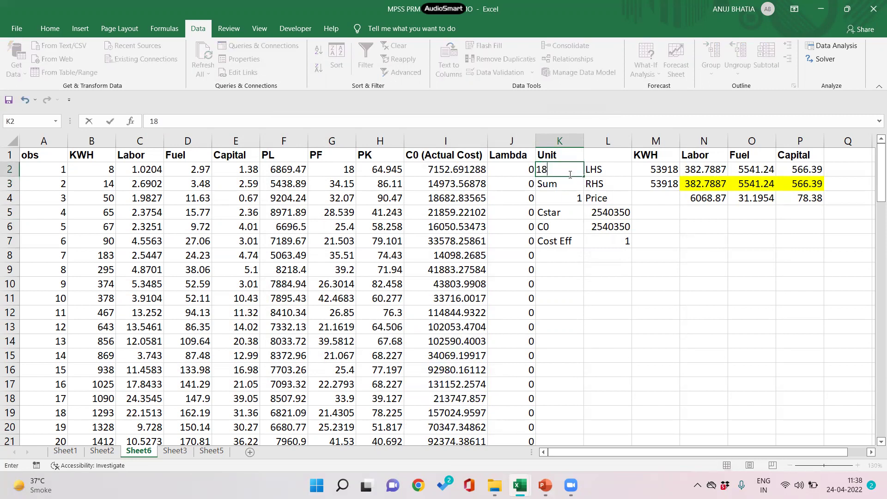
key("Return")
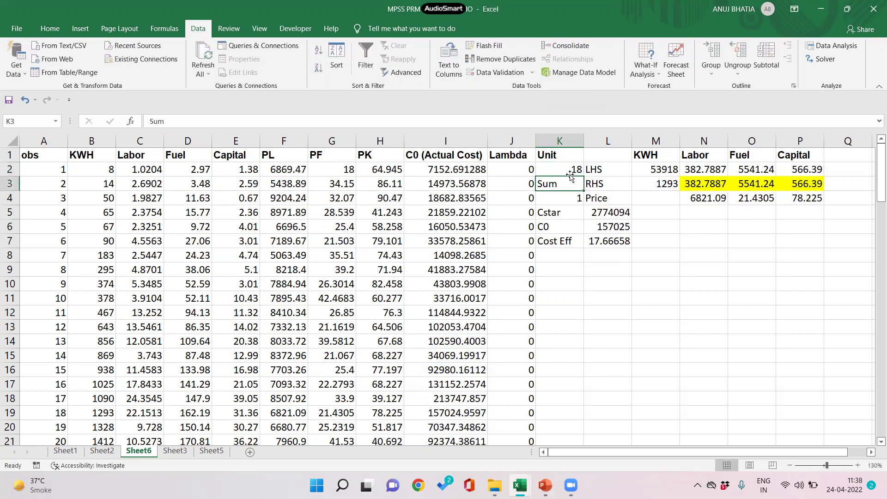
left_click(826, 67)
key("Return")
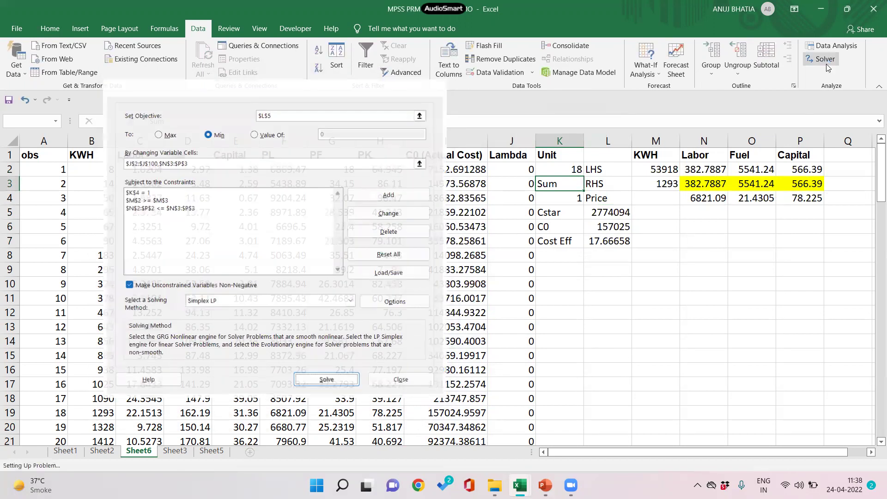
key("Return")
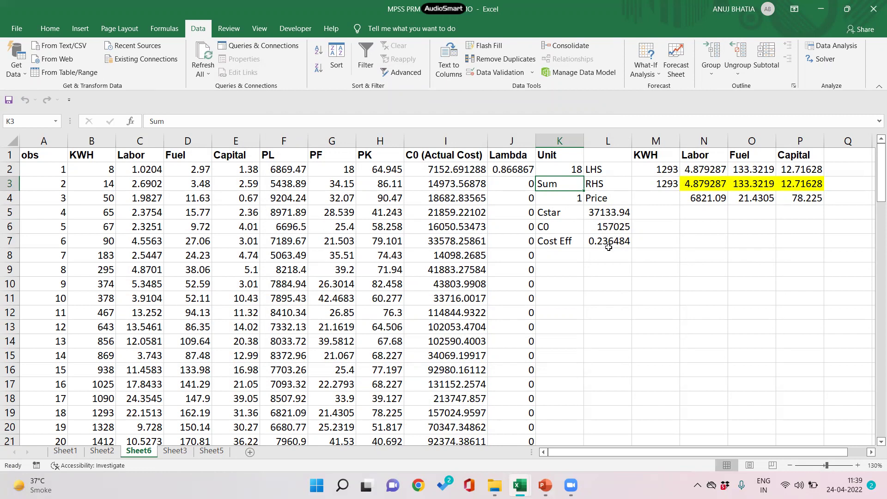
Inspect the cost efficiency result in L7 for unit 18
left_click(608, 244)
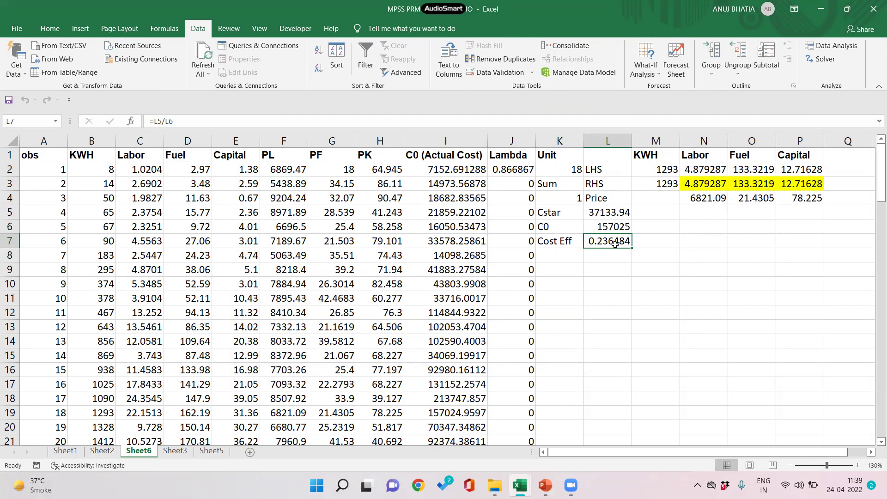
mouse_move(584, 240)
left_mouse_down()
mouse_move(572, 241)
mouse_move(597, 240)
left_mouse_up()
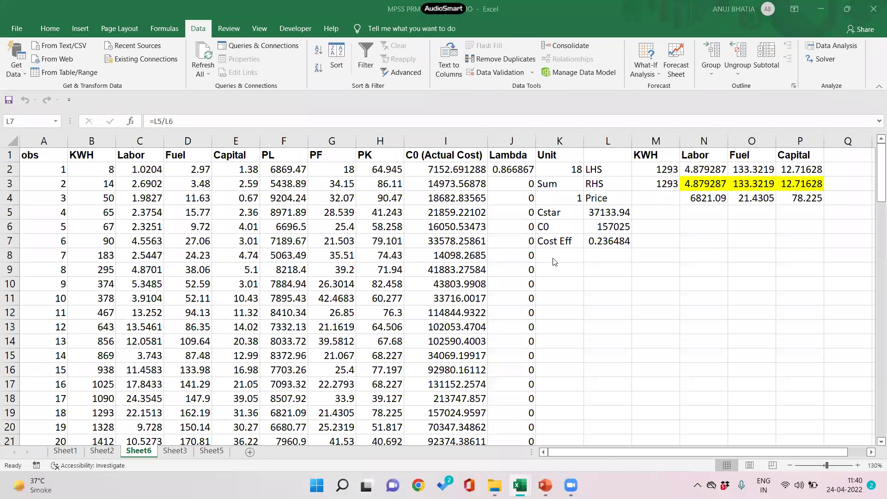
Enter the note "CE = AE x TE(i)" in cell K10 of Sheet6
left_click(567, 281)
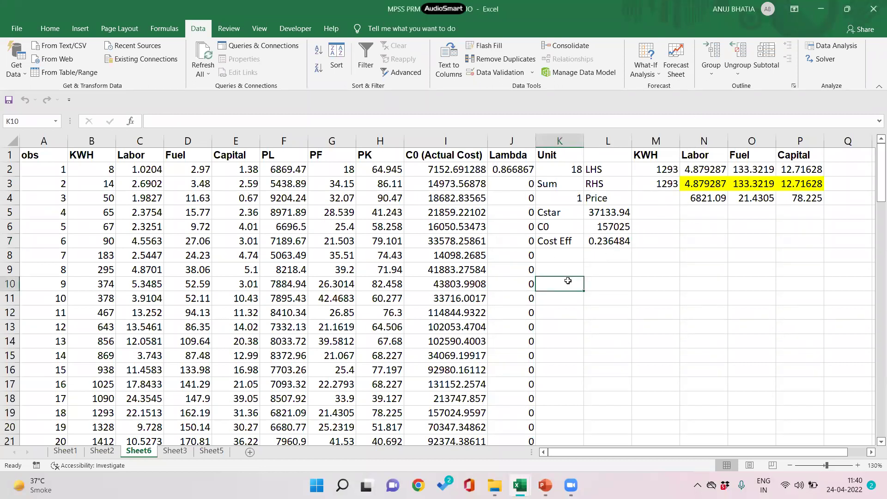
type("CE")
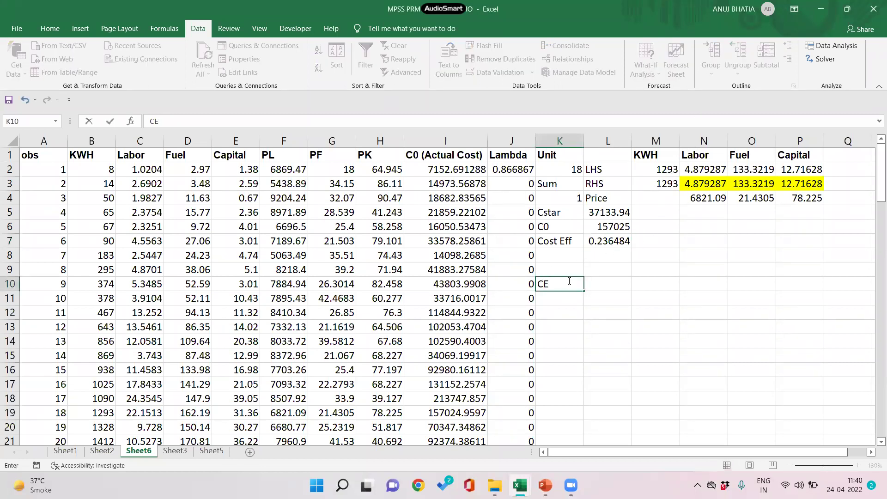
key("Tab")
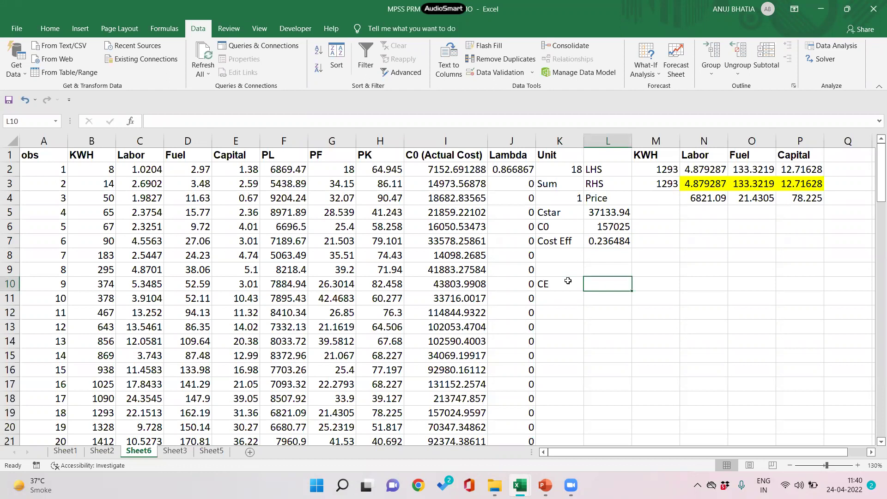
left_click(568, 281)
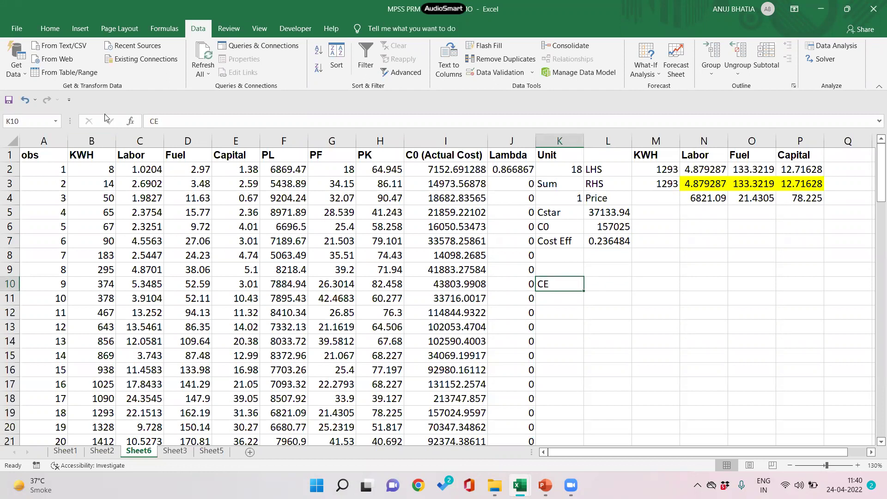
left_click(182, 119)
type("= ")
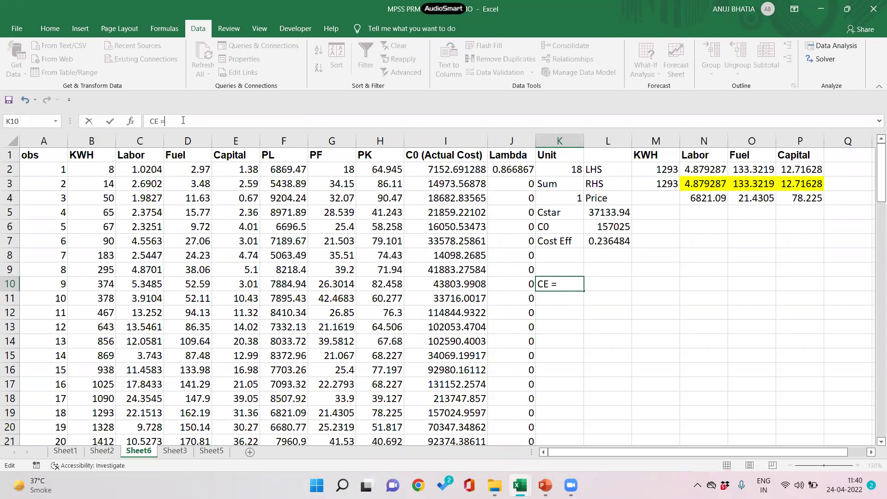
type("AE x TE(i)")
key("Return")
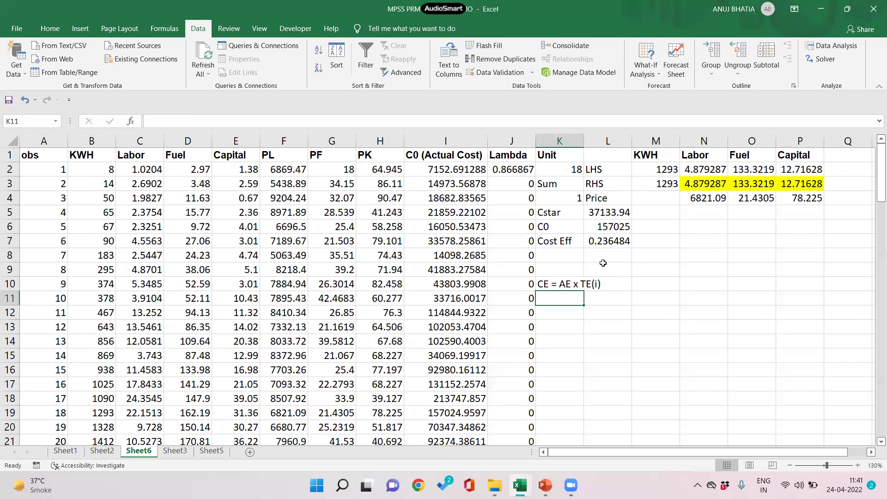
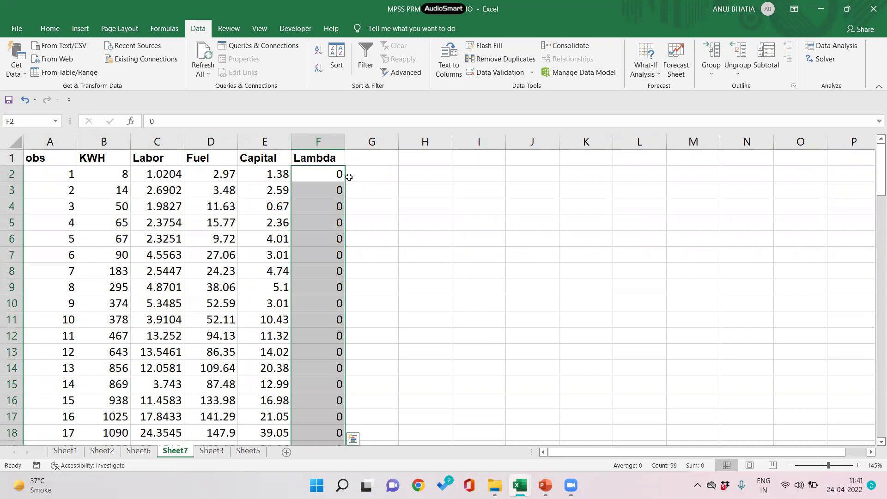
Add a Unit heading in G1 of Sheet7 and enter 18 as the evaluated unit in G2
left_click(363, 155)
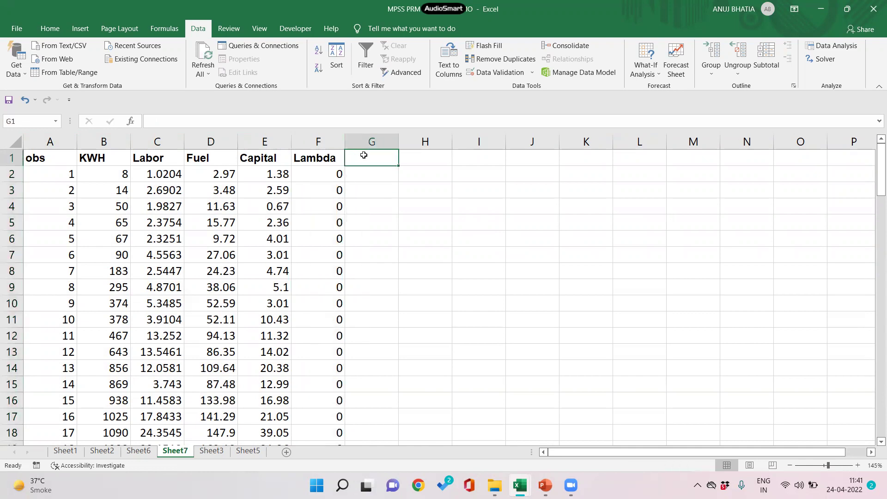
type("Unit")
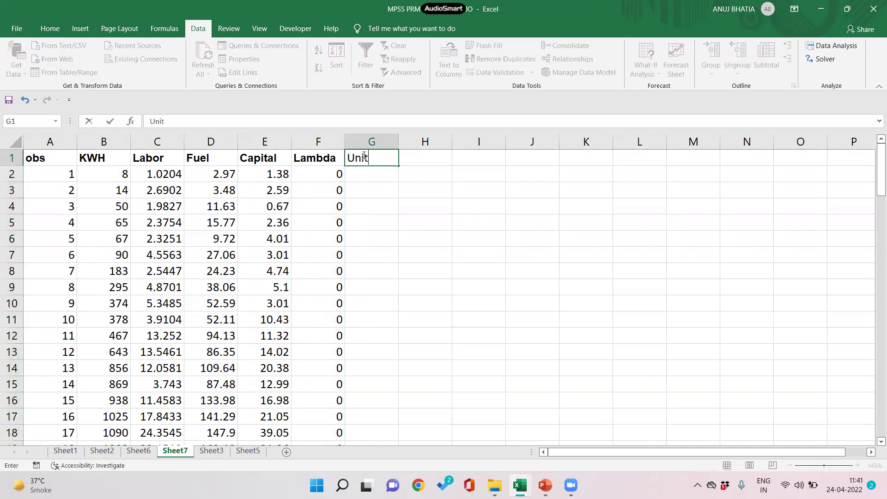
key("Return")
type("18")
key("Return")
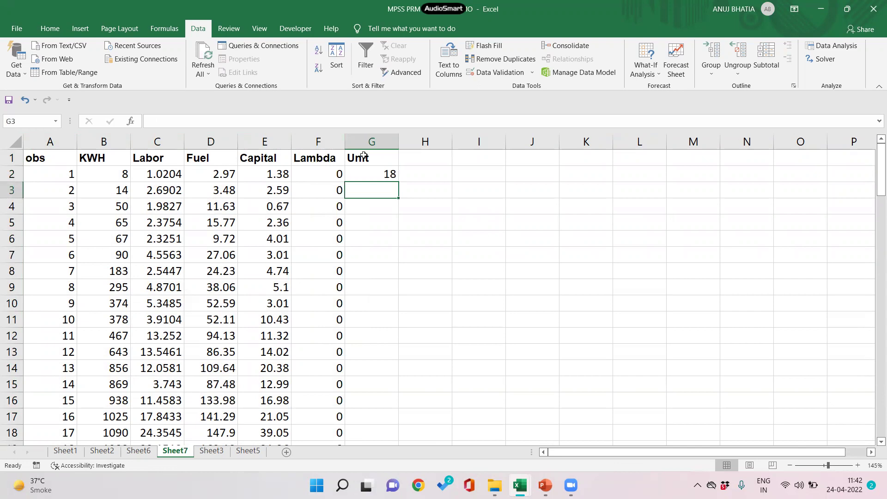
Label G3 "Sum" and total the lambda values in G4 with =SUM(F2:F100)
type("Sum")
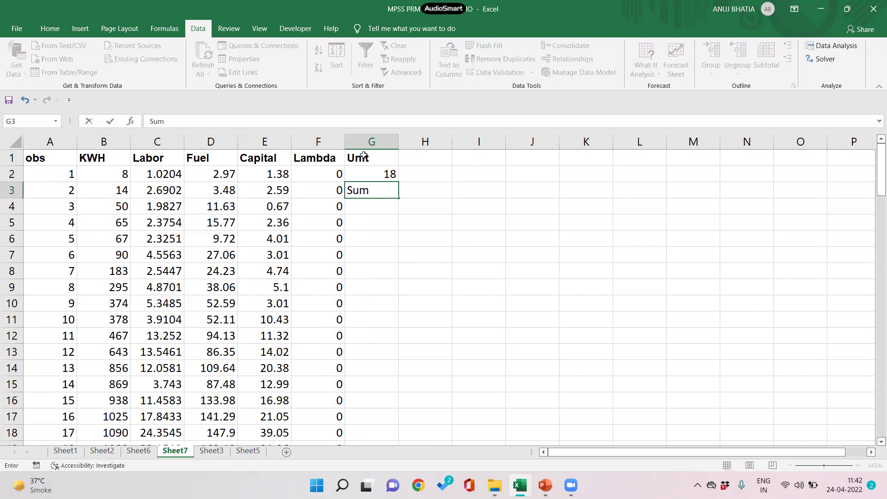
key("Return")
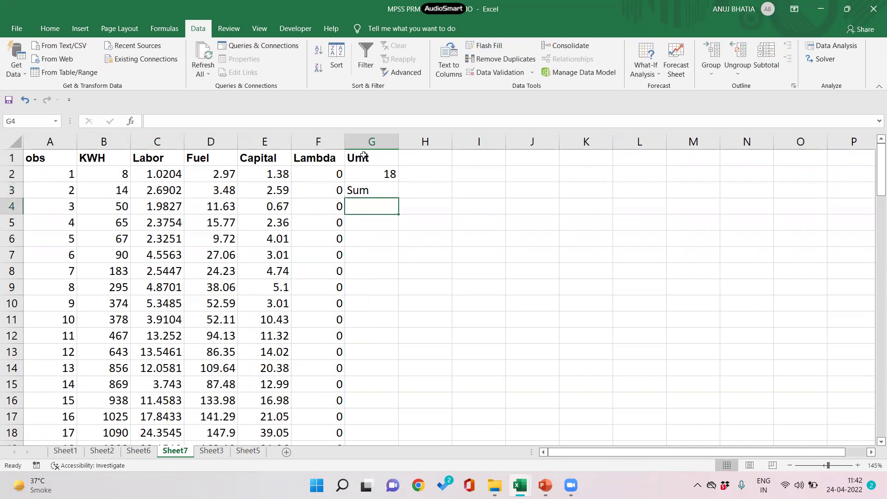
type("=")
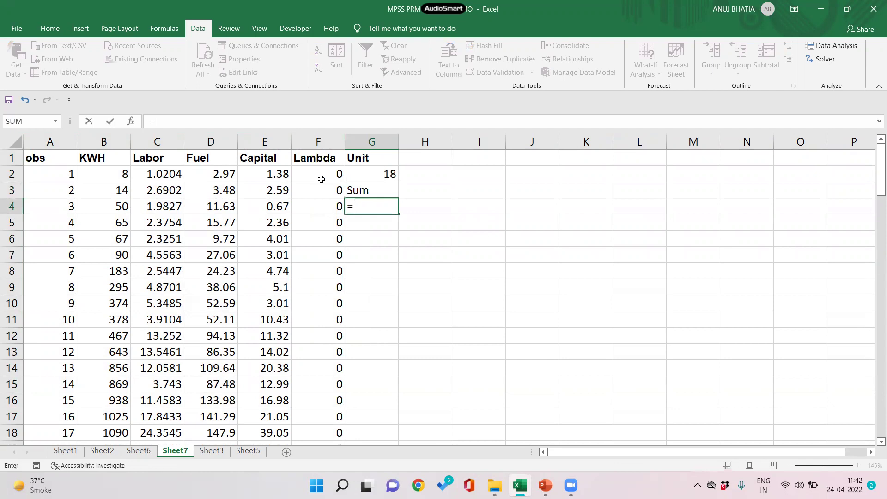
type("sum")
key("Tab")
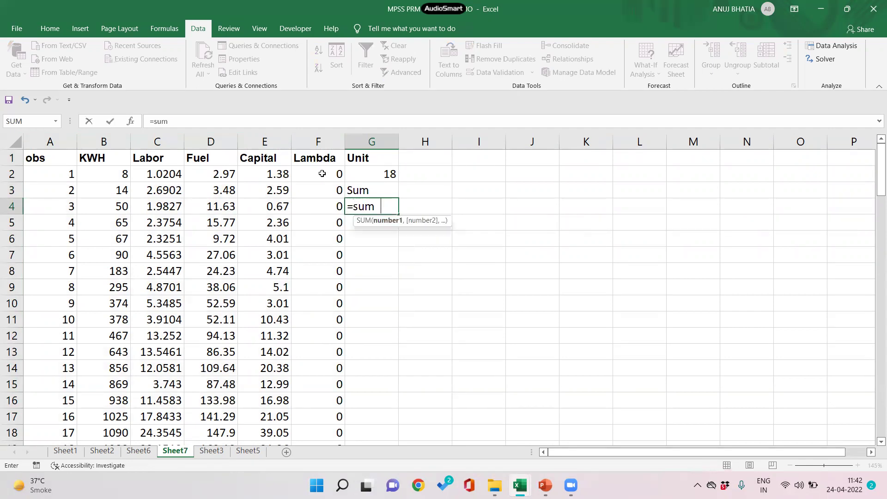
left_click(323, 177)
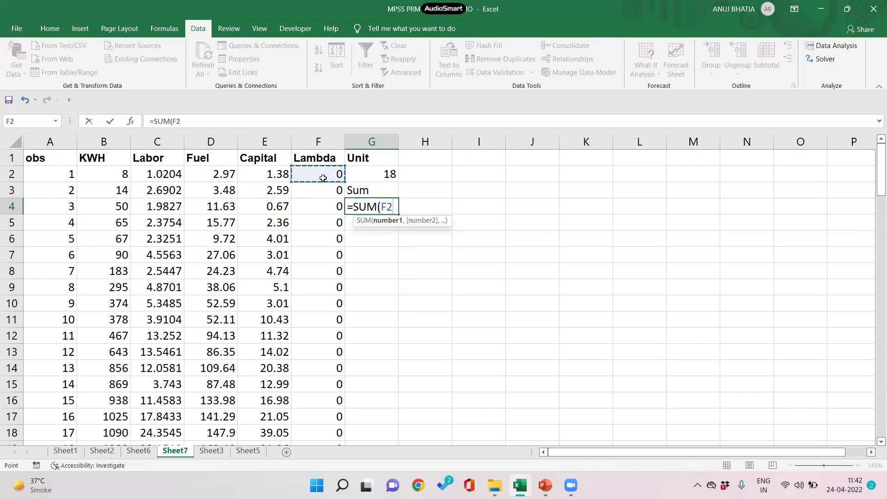
key("ctrl+shift+Down")
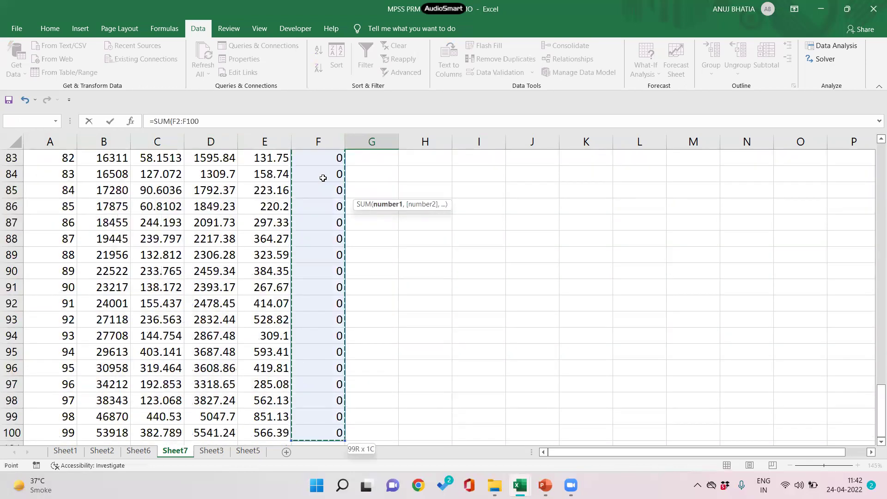
key("Return")
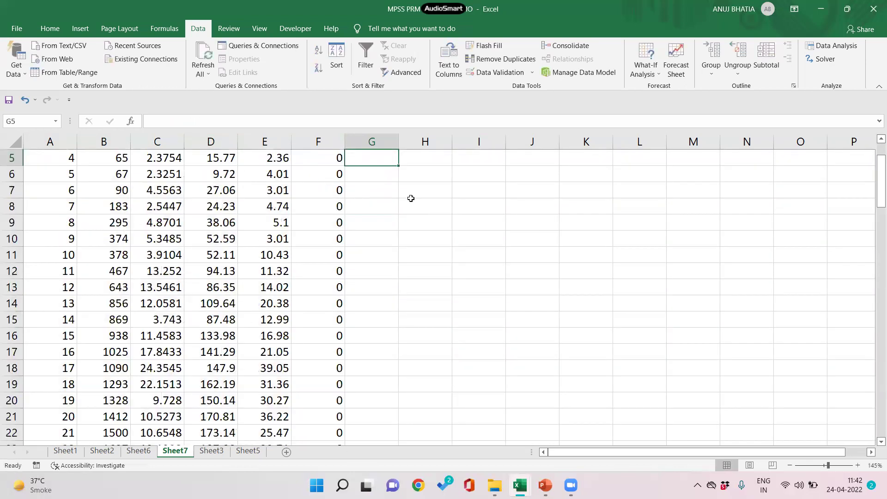
scroll(411, 199, "up", 2)
left_click(392, 205)
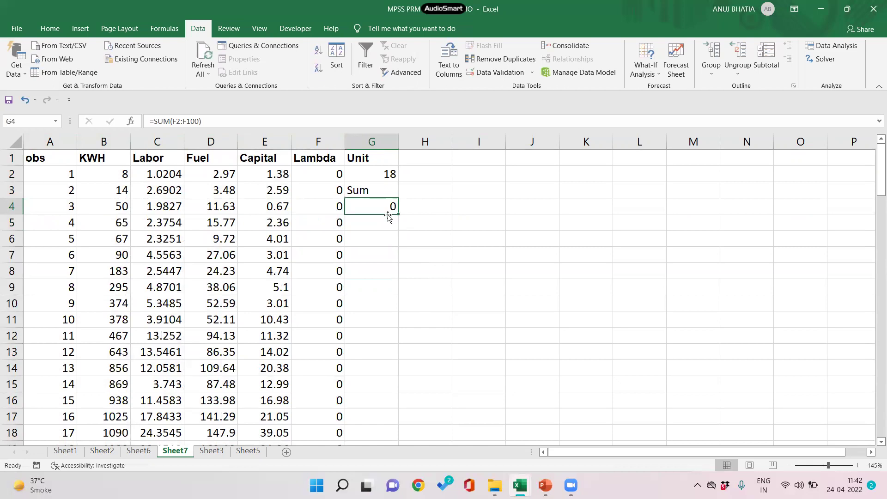
Label G5 "Theta/Beta" and the adjacent cell H5 "TE Input Oriented"
left_click(386, 225)
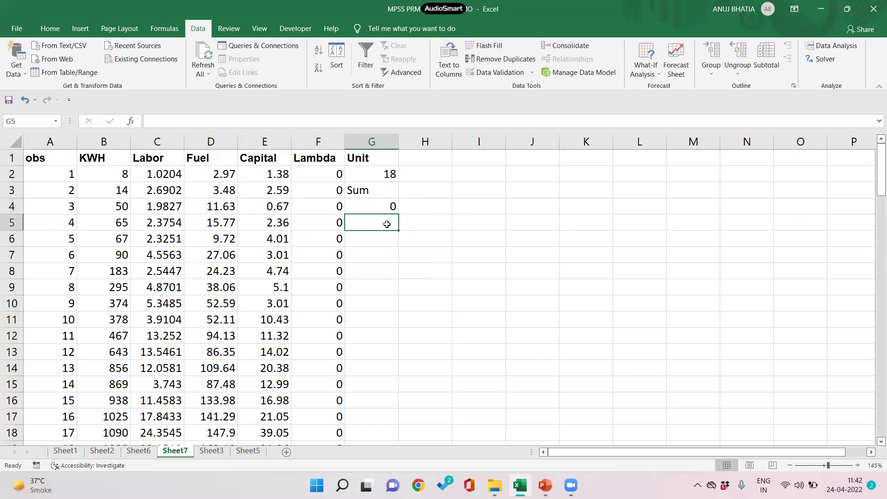
type("Theta/Beta")
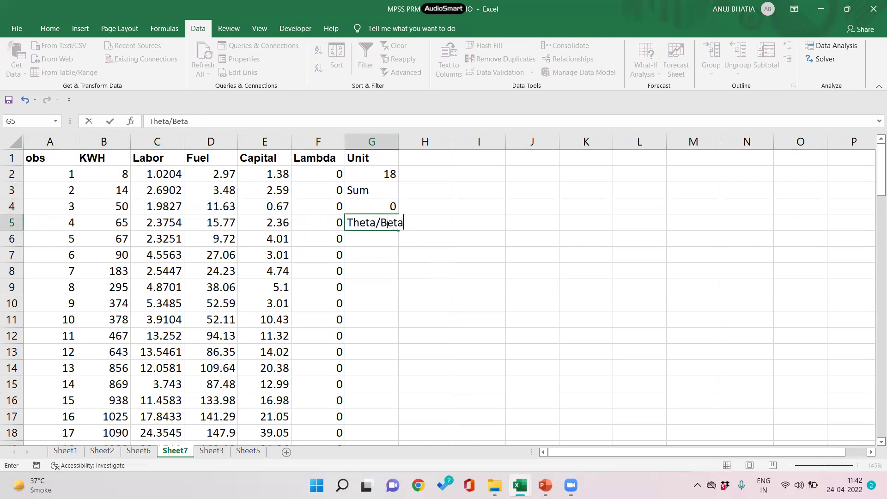
key("Return")
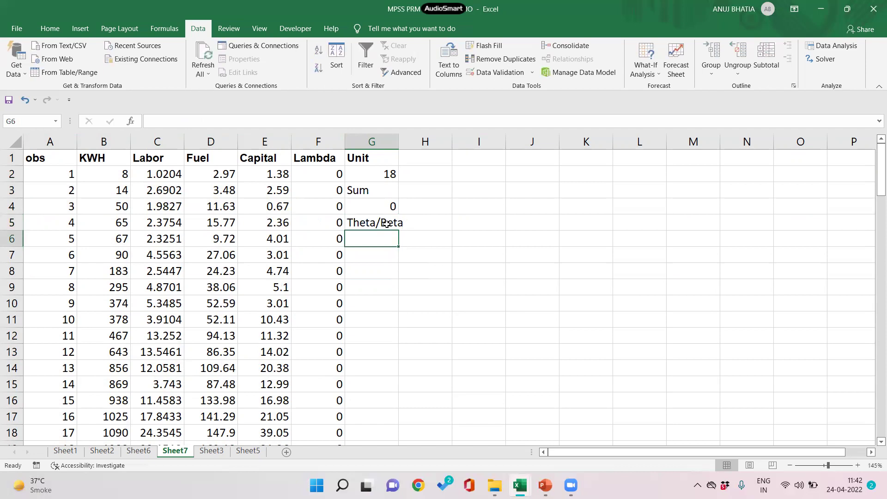
double_click(419, 227)
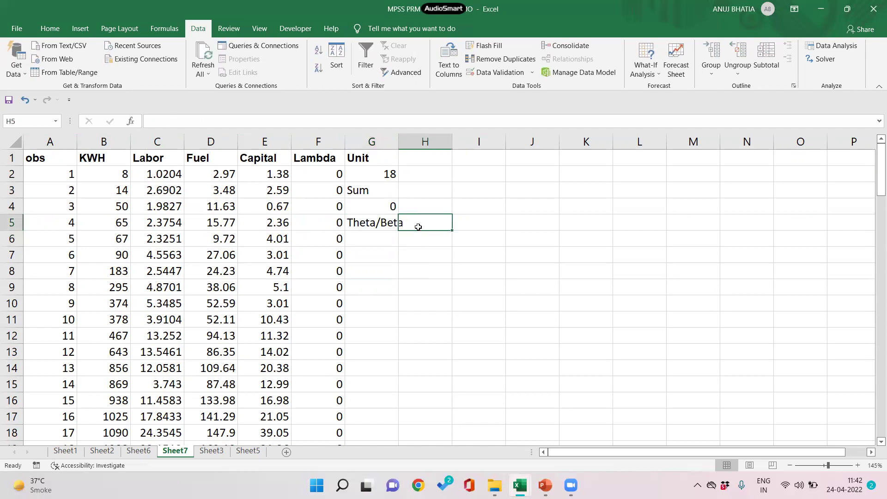
type("TE")
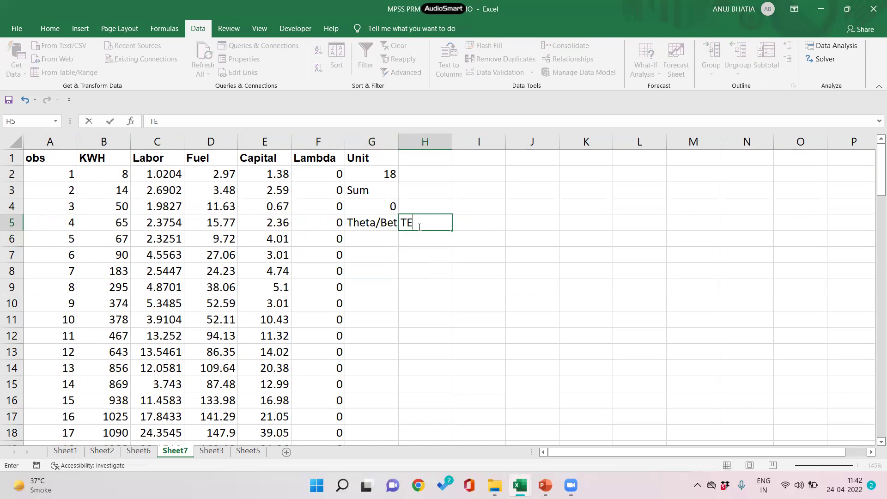
type(" Input Oriented")
key("Return")
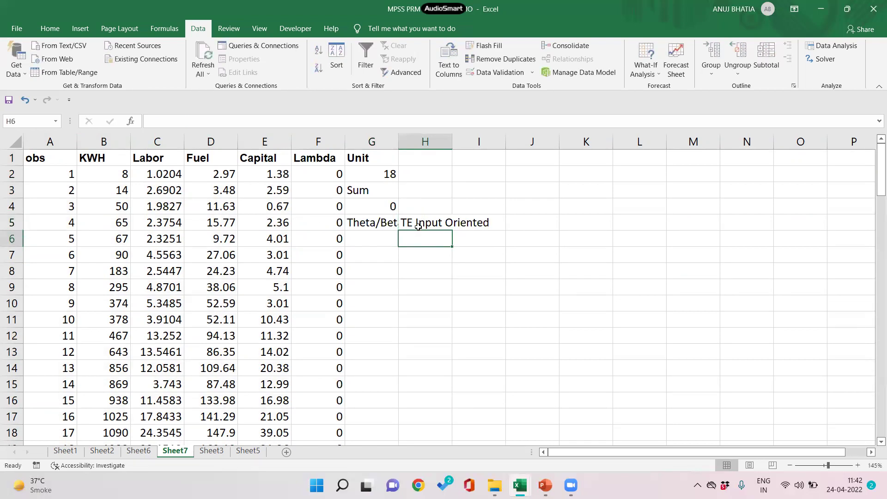
Enter 0 in G6 as the starting value for Theta/Beta
key("Left")
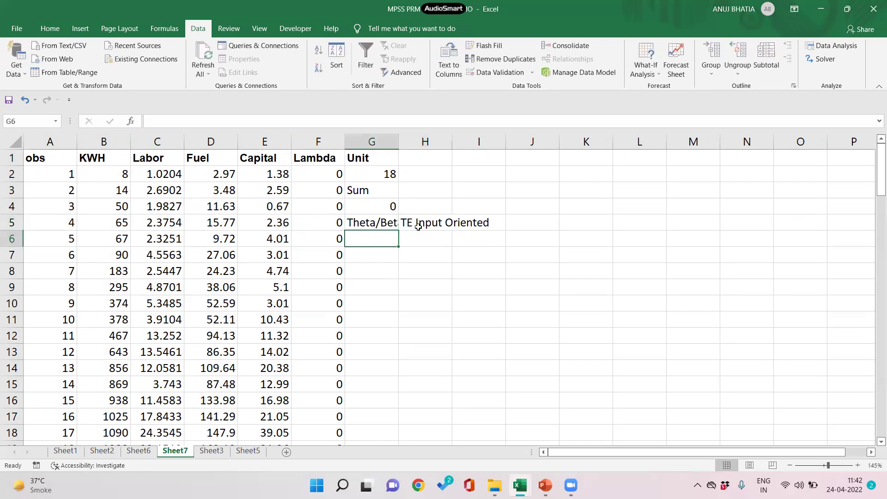
type("0")
key("Return")
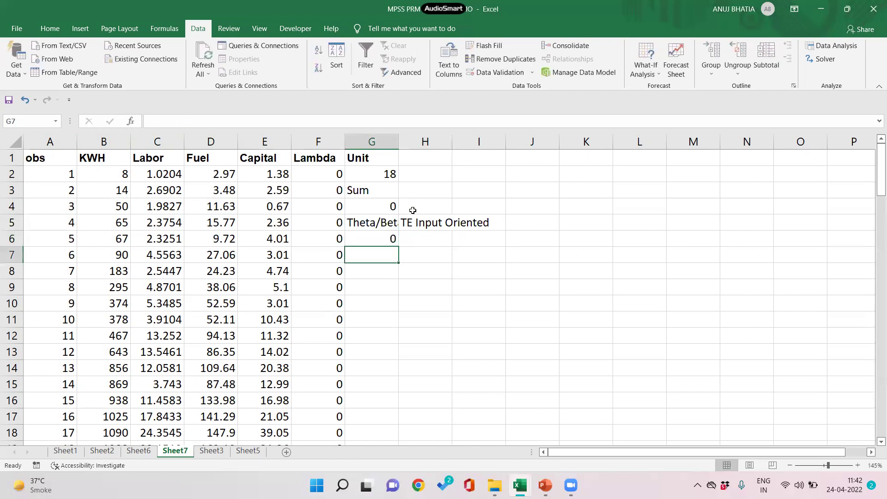
Copy the KWH, Labor, Fuel and Capital headings from B1:E1 to I1:L1
left_click_drag(106, 154, 245, 158)
key("ctrl+c")
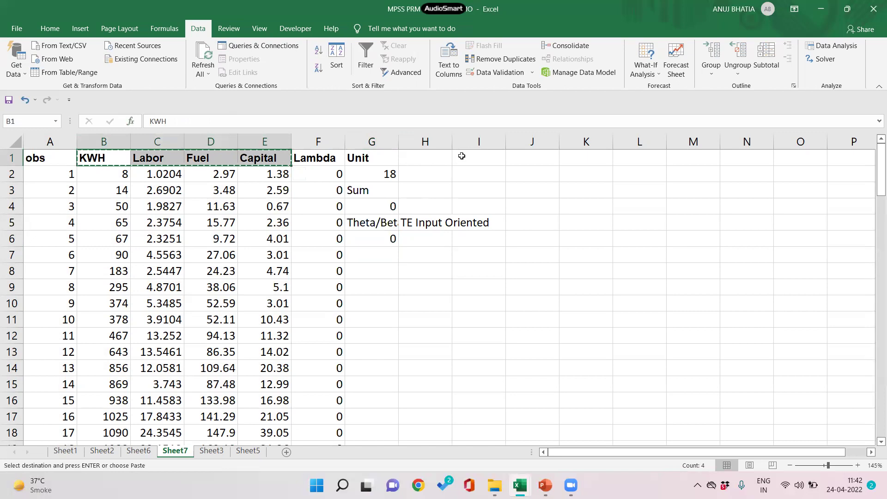
left_click(462, 157)
key("ctrl+v")
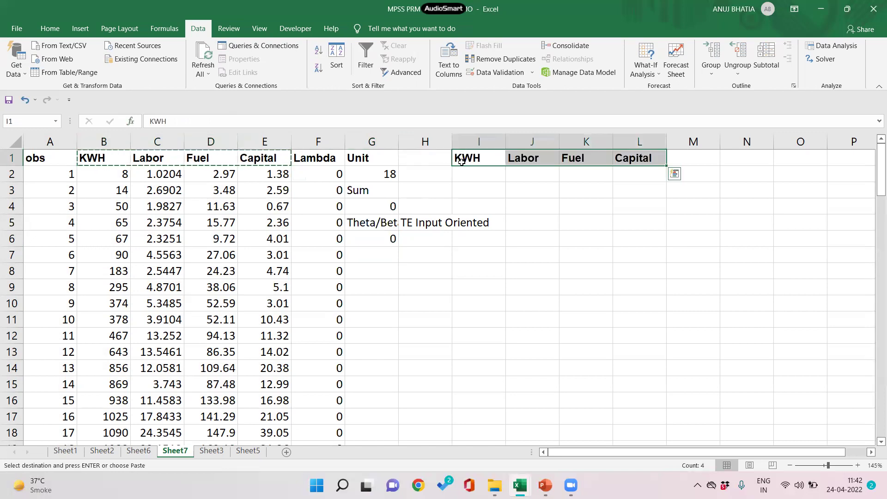
Label the constraint rows "LHS" in H2 and "RHS" in H3
left_click(438, 172)
type("LHS")
key("Return")
type("RHS")
key("Tab")
Enter the KWH LHS formula =SUMPRODUCT(B2:B100,$F$2:$F$100) in I2
key("Up")
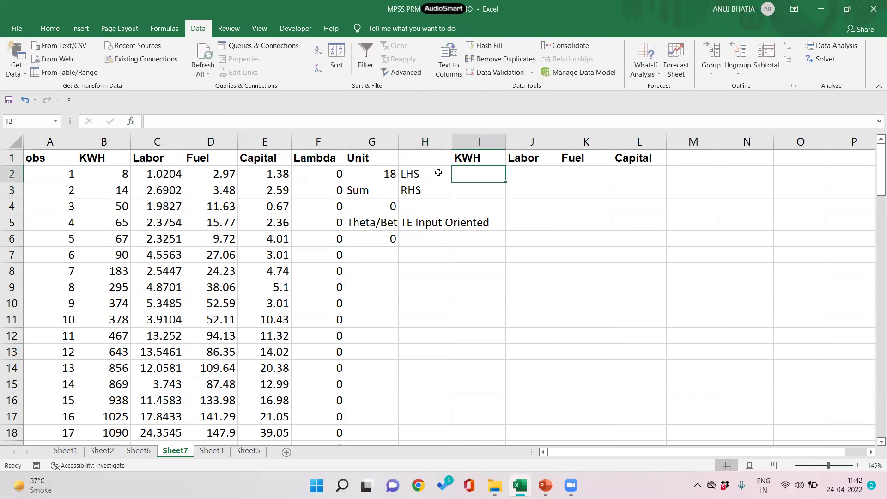
type("=sum")
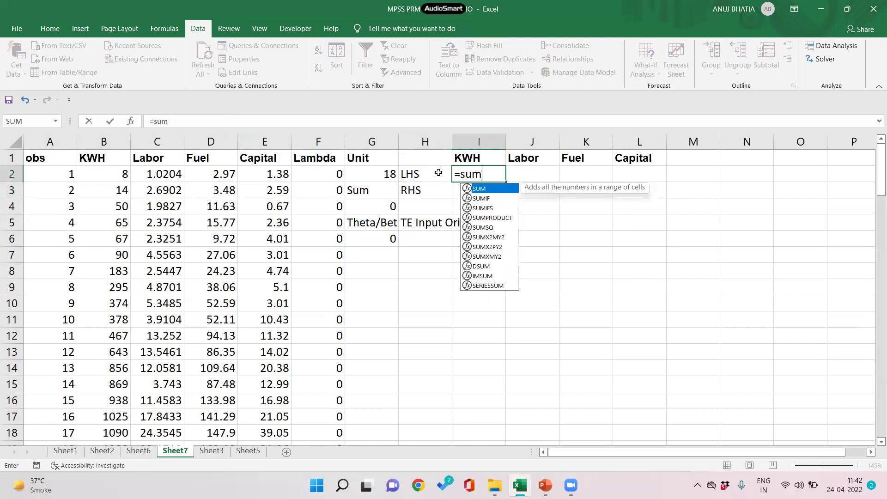
key("BackSpace")
key("Down")
key("Down")
key("Down")
key("Tab")
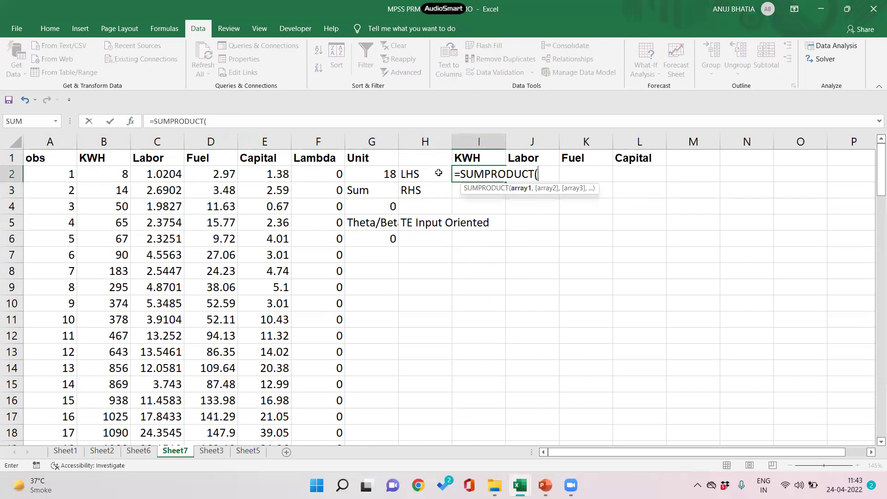
left_click(105, 174)
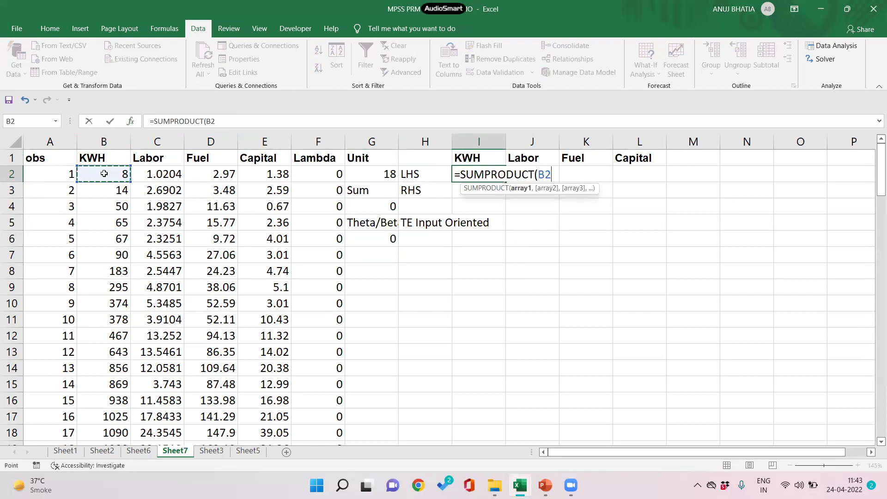
key("ctrl+shift+Down")
type(",")
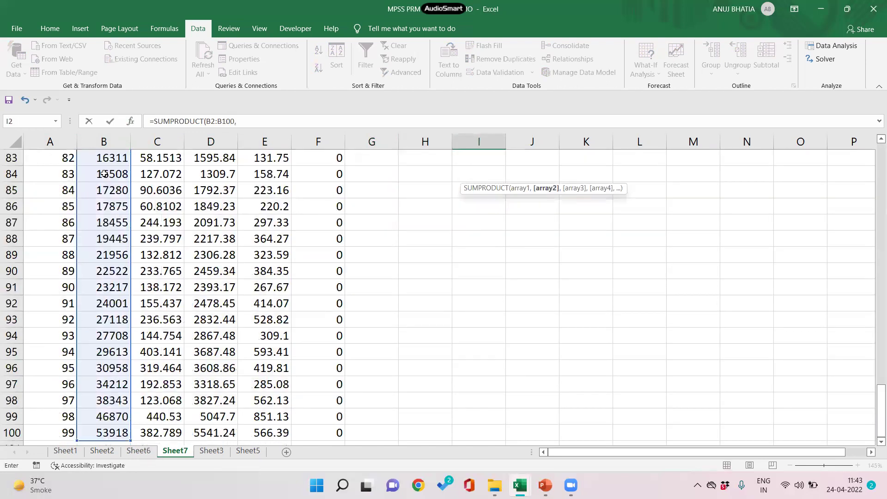
scroll(189, 246, "up", 8)
scroll(189, 245, "up", 19)
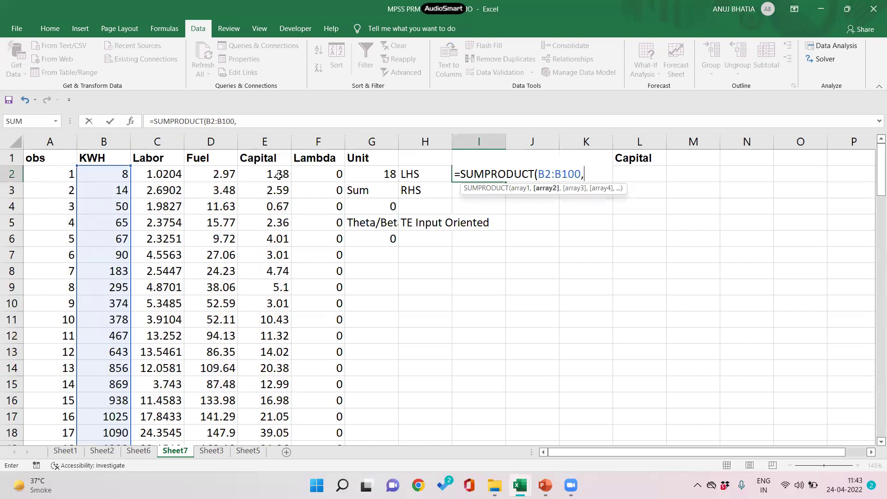
left_click(323, 171)
key("ctrl+shift+Down")
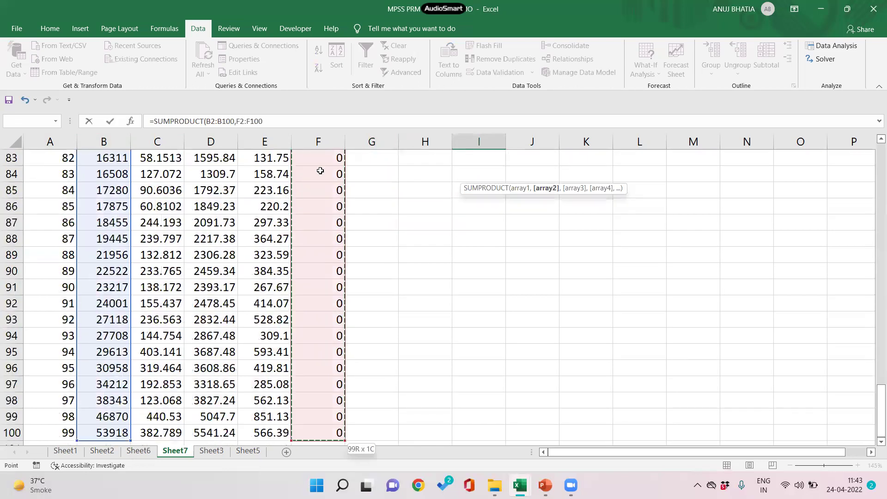
key("F4")
scroll(321, 171, "up", 20)
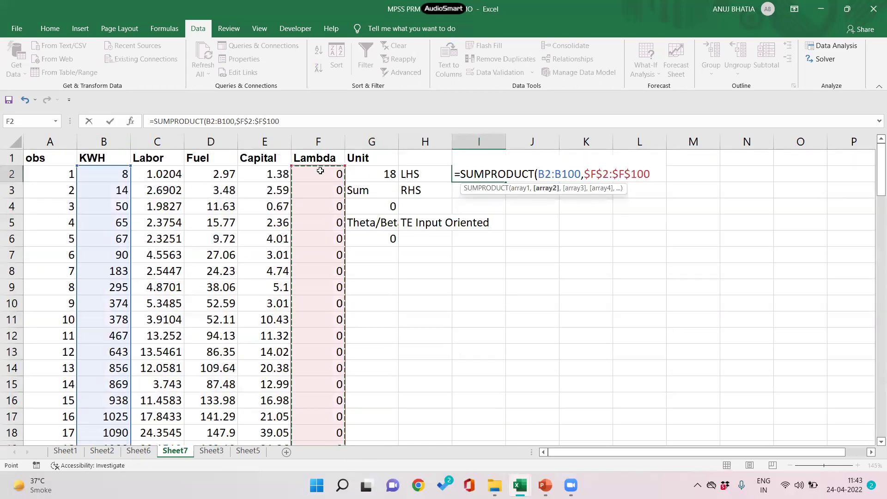
type(")")
key("Return")
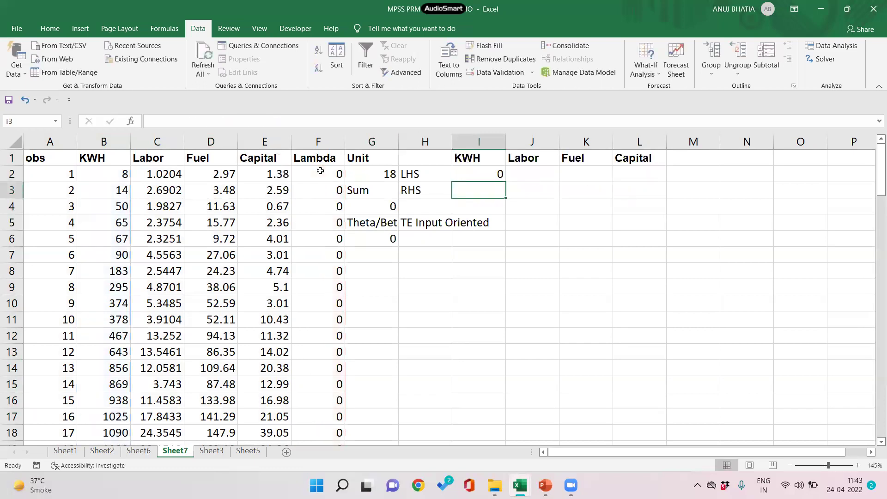
Fill the KWH LHS formula across J2:L2 and check the references in the Labor formula
left_click(460, 174)
left_click_drag(504, 183, 647, 173)
double_click(536, 174)
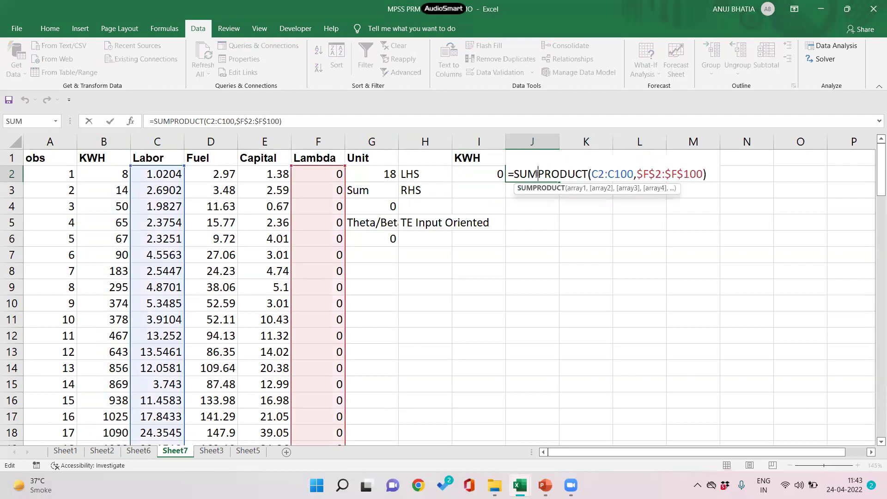
key("Escape")
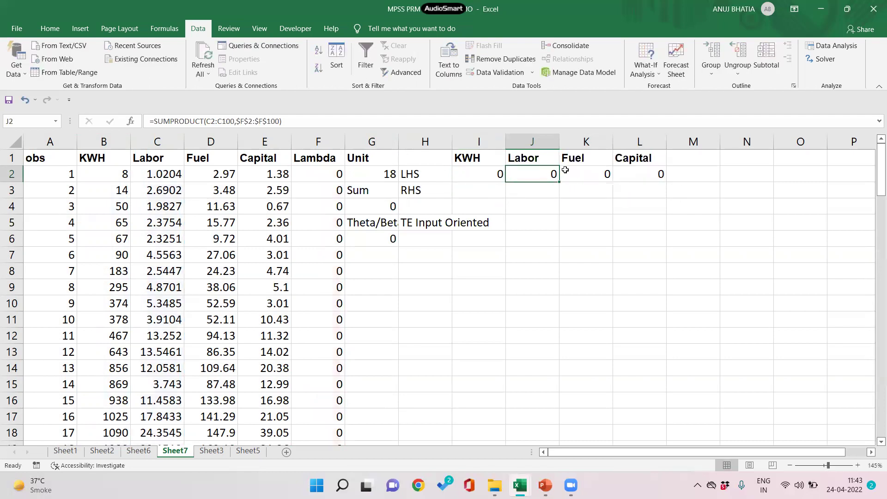
Enter an INDEX formula in I3 that looks up the KWH value in B2:B100 for the unit number in G2
left_click(476, 190)
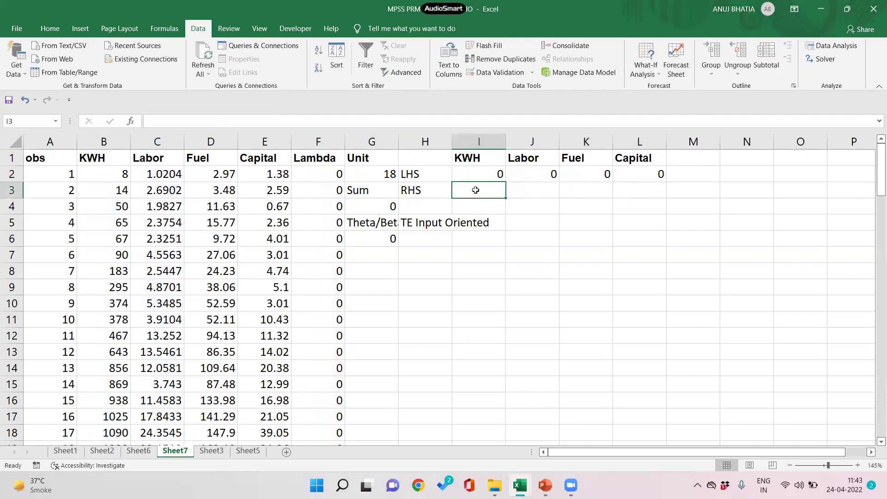
type("=")
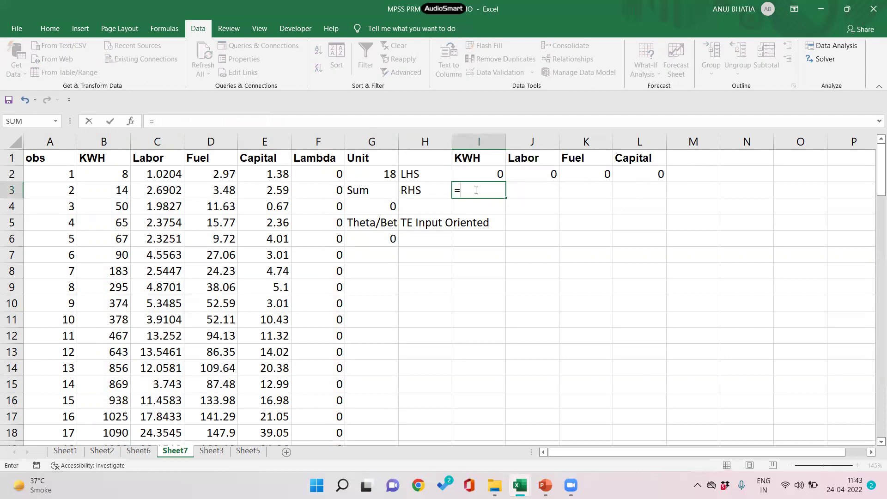
type("inde")
key("Tab")
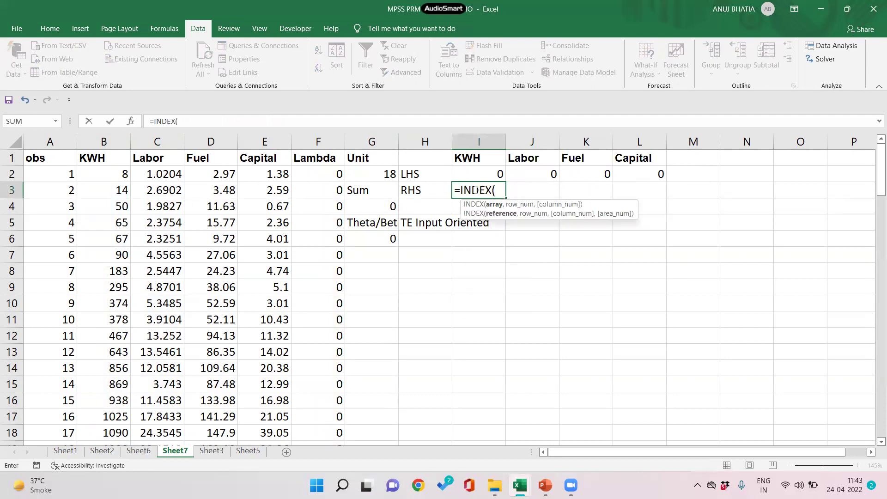
left_click(120, 175)
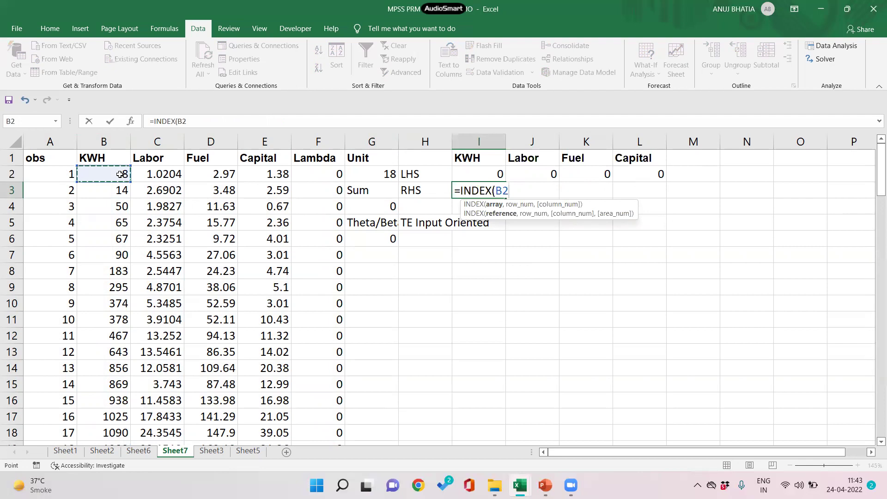
key("ctrl+shift+Down")
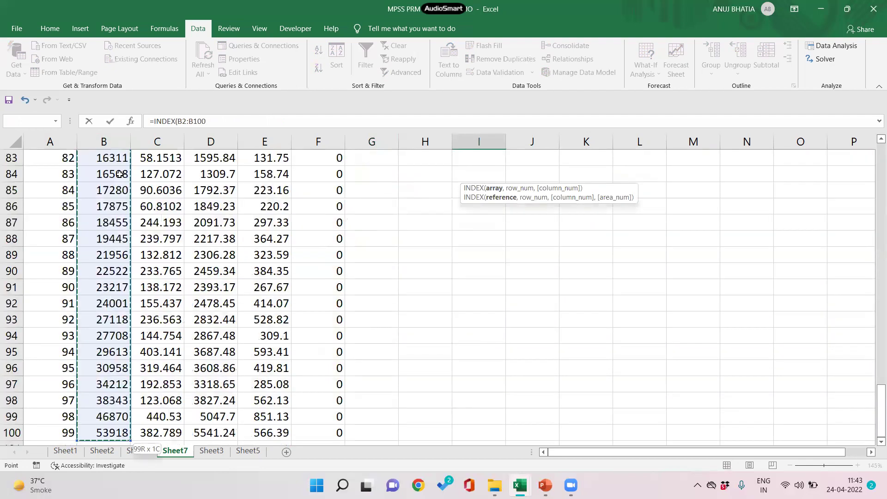
type(",")
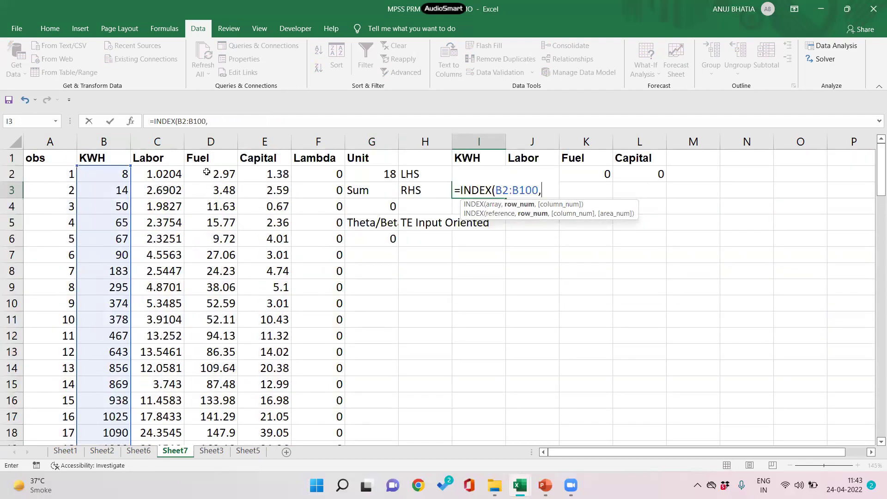
left_click(352, 171)
type(")")
key("Return")
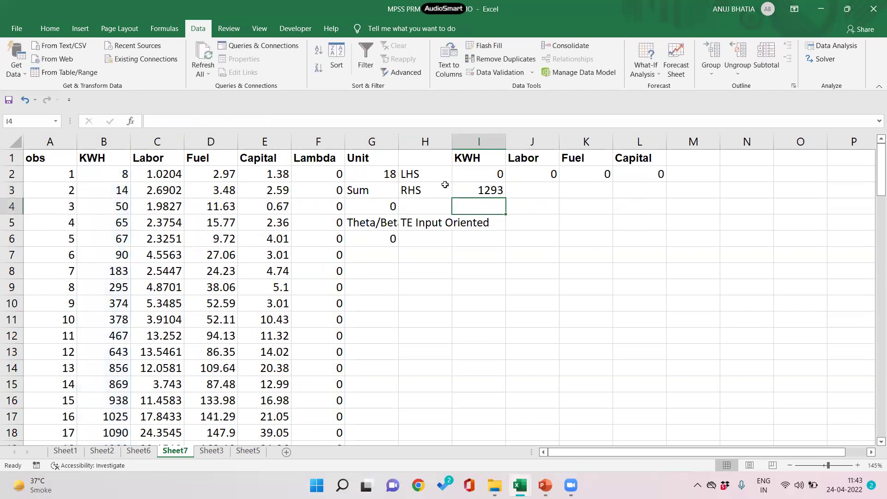
Enter the Labor RHS formula =$G$6*INDEX(C2:C100,$G$2) in J3
left_click(541, 192)
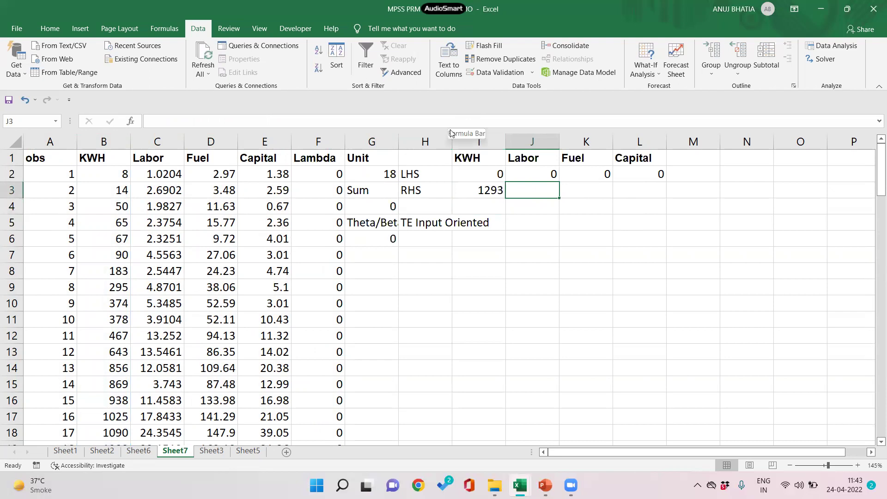
type("=")
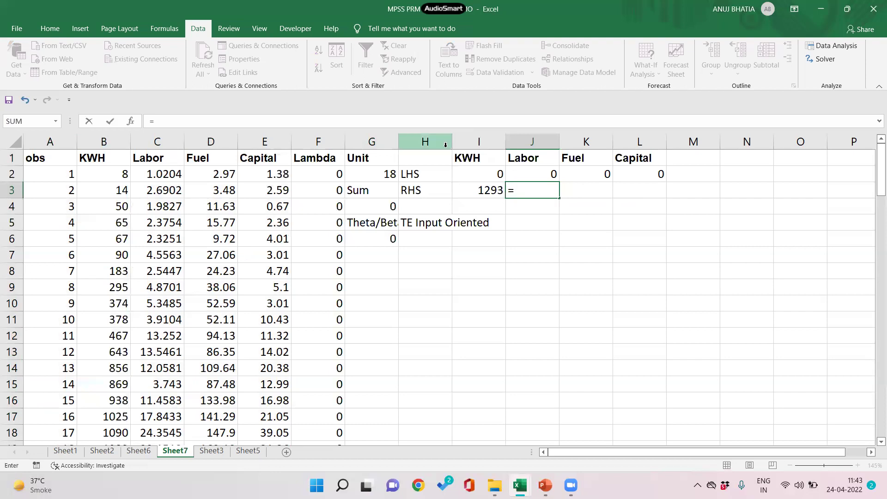
left_click(383, 240)
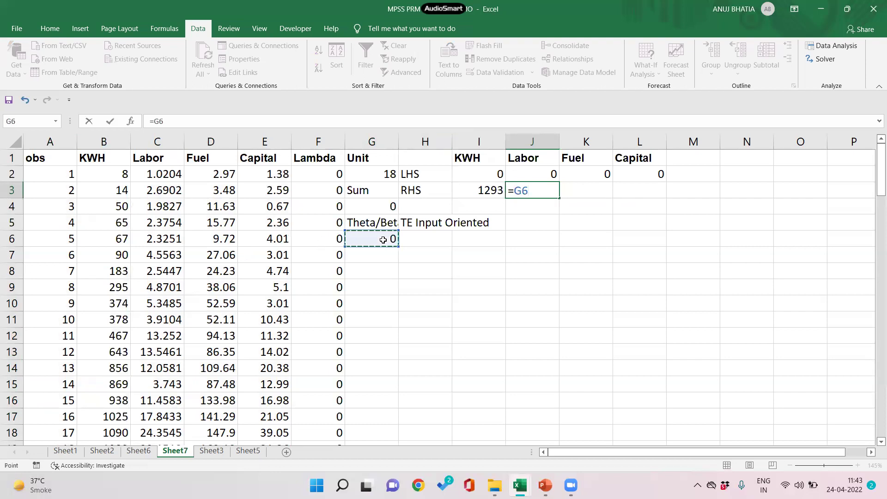
type("*")
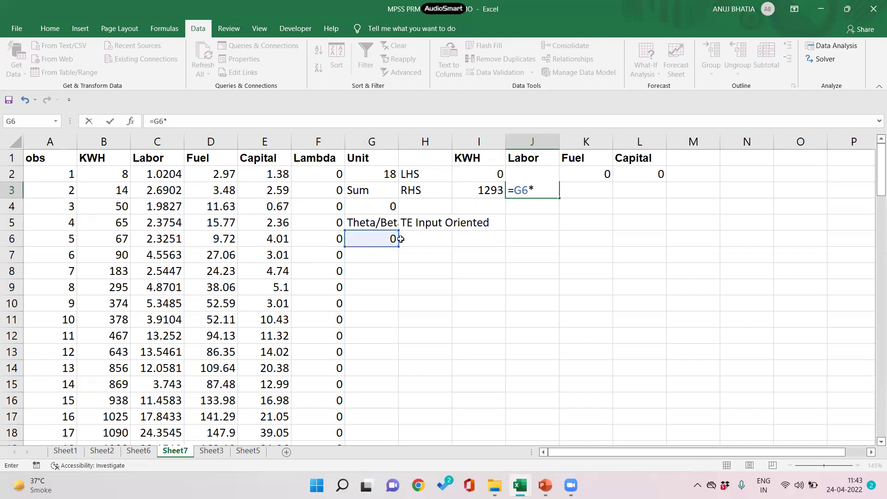
type("In")
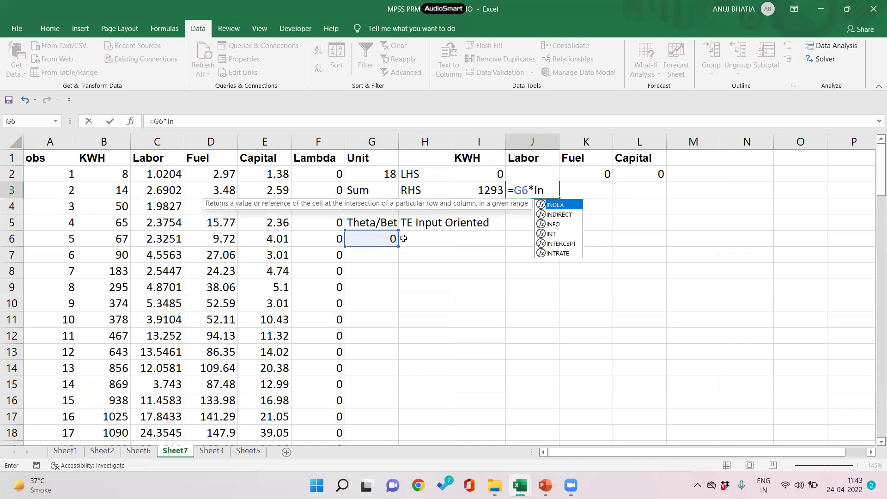
key("Tab")
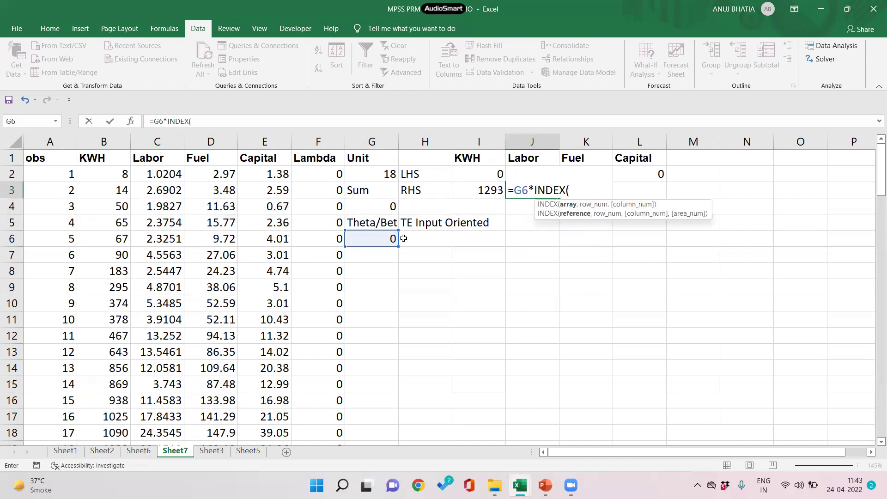
left_click(175, 176)
key("ctrl+shift+Down")
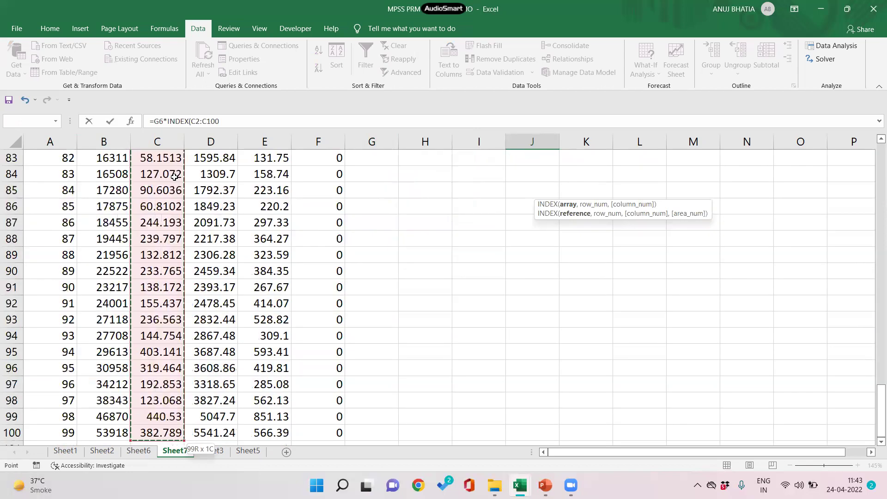
type(",")
scroll(383, 279, "up", 20)
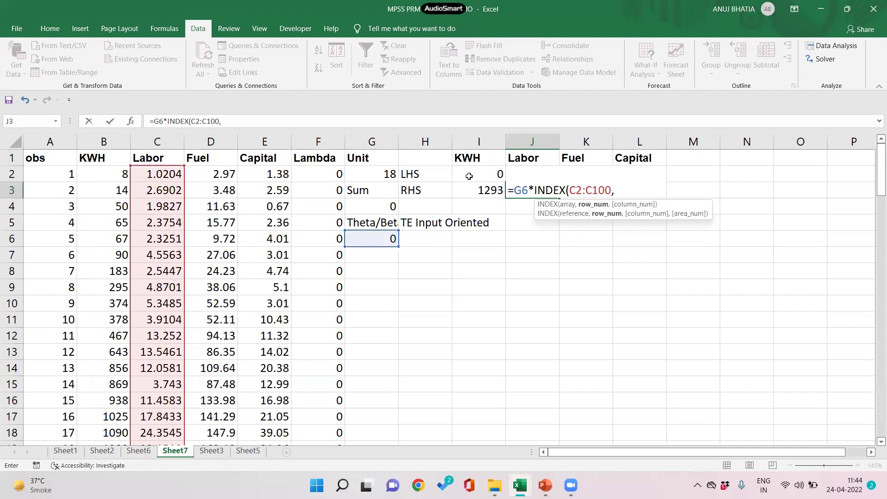
left_click(377, 176)
key("F4")
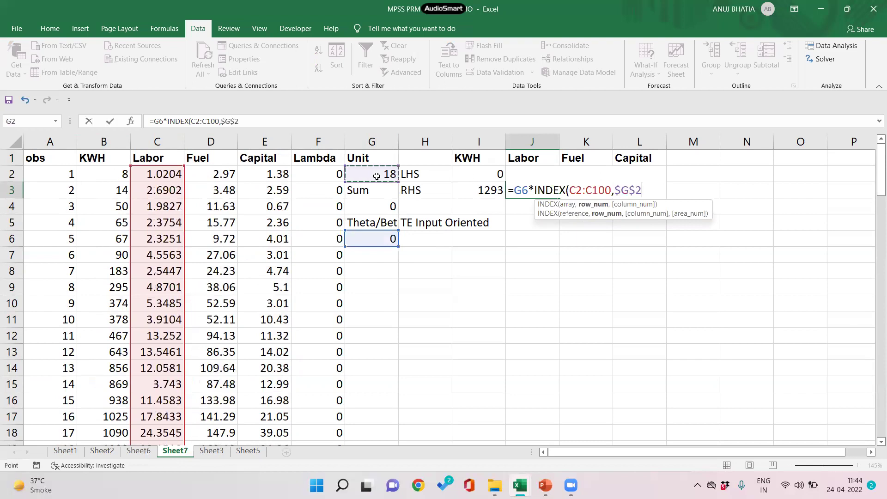
type(")")
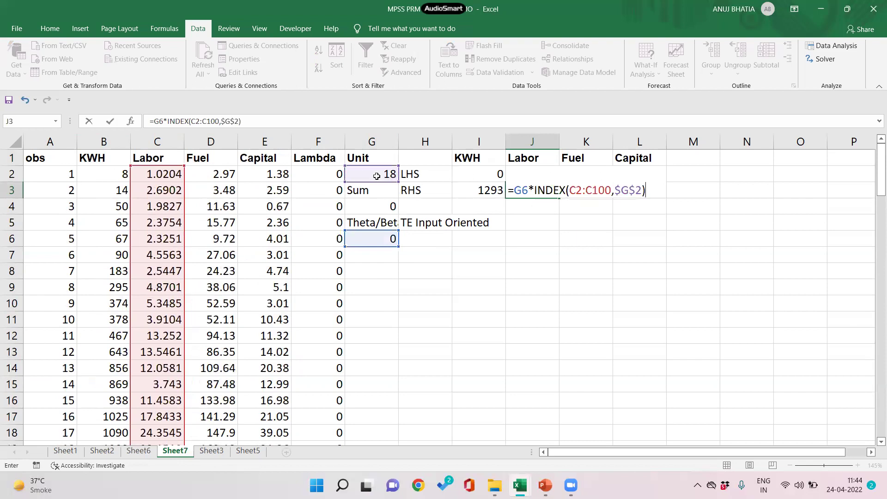
left_click(528, 189)
key("F4")
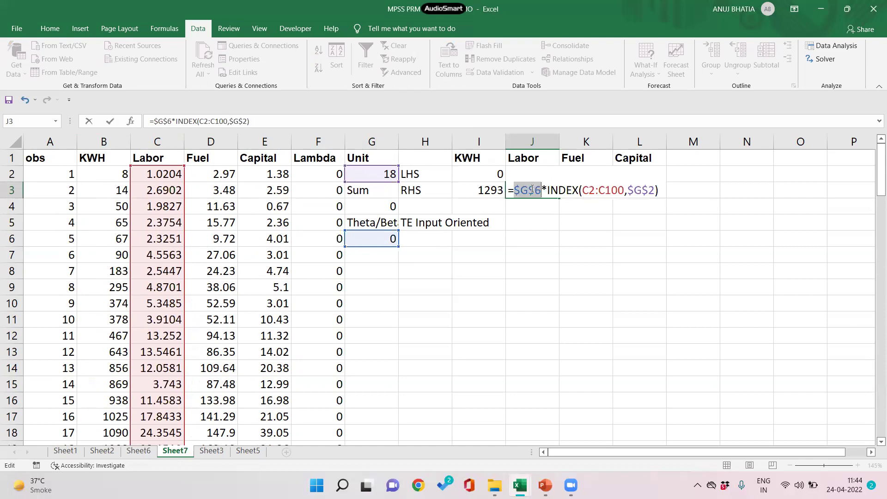
key("Return")
Fill the Labor RHS formula across K3:L3 and check the references in the Fuel and Capital formulas
left_click(532, 188)
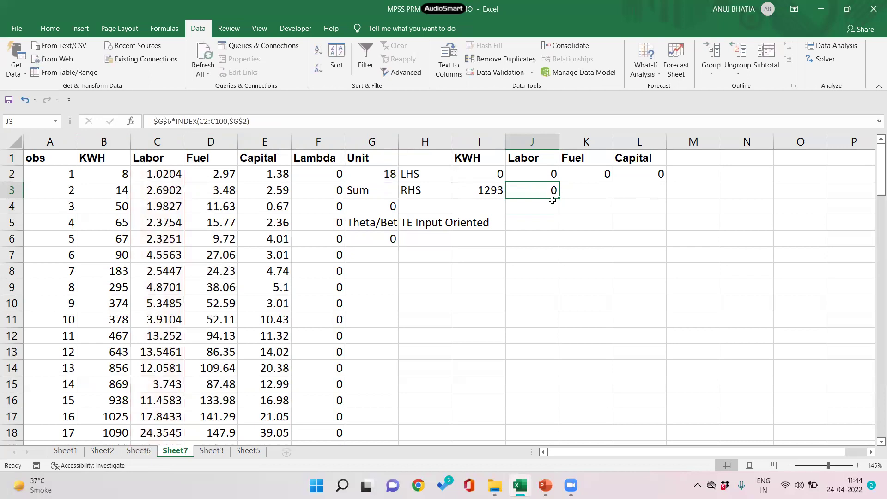
left_click_drag(559, 199, 669, 198)
left_click(603, 190)
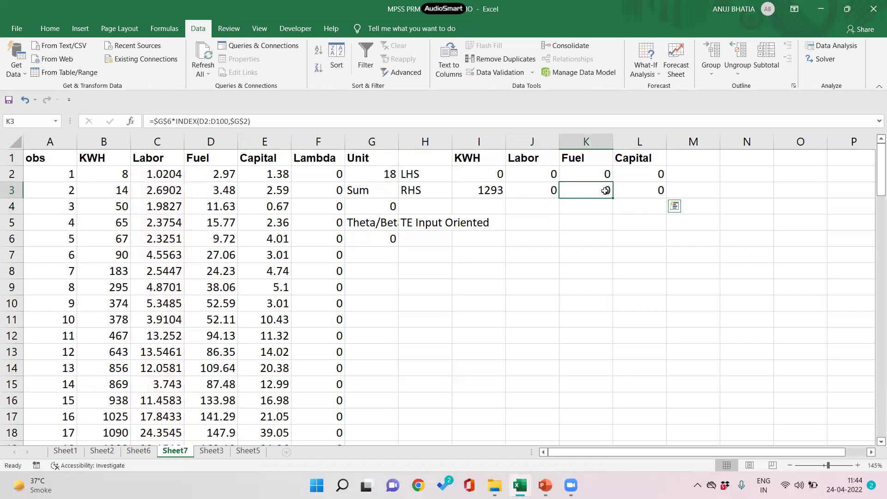
double_click(605, 190)
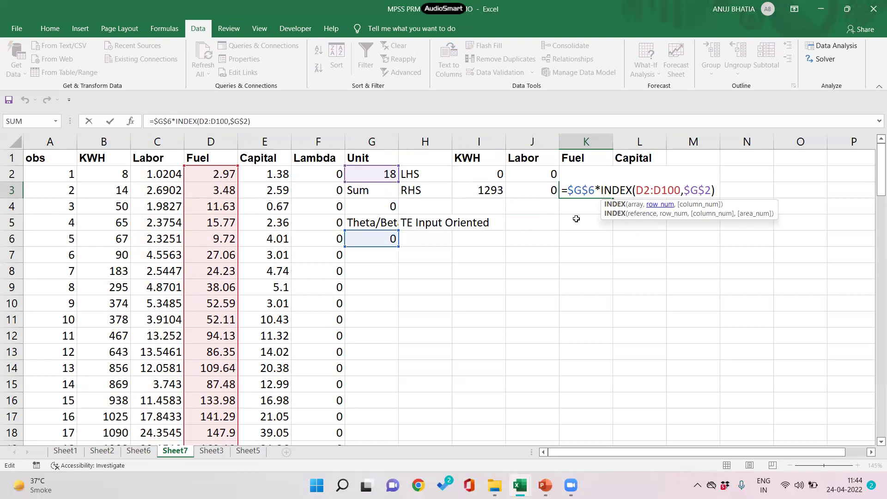
key("ctrl+Return")
double_click(634, 190)
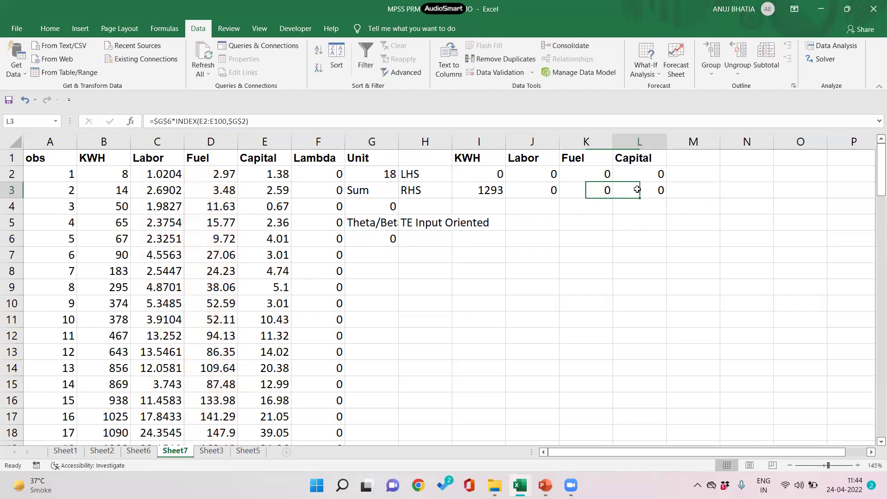
key("ctrl+Return")
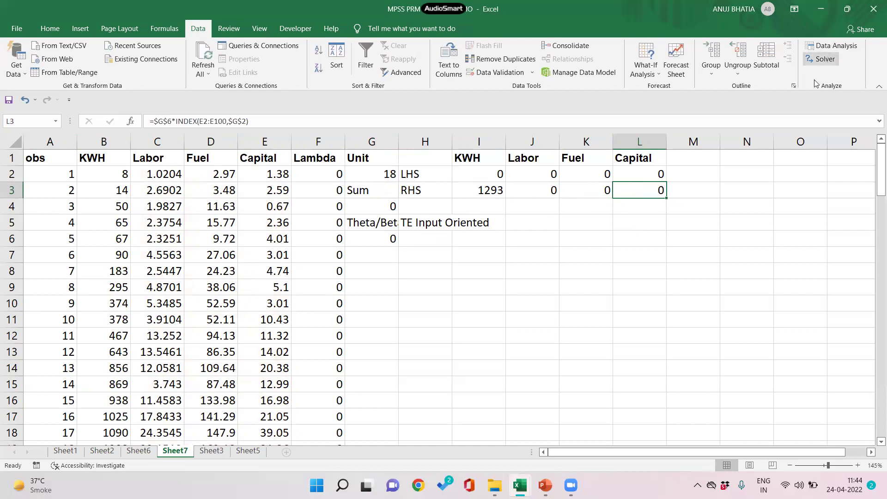
left_click(697, 195)
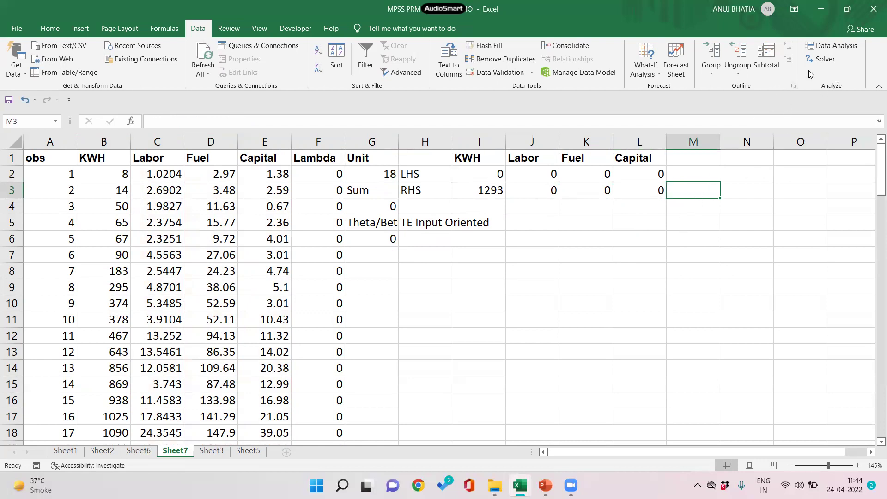
Open Solver and set the objective to minimize the Theta cell G6
left_click(824, 58)
left_click(378, 115)
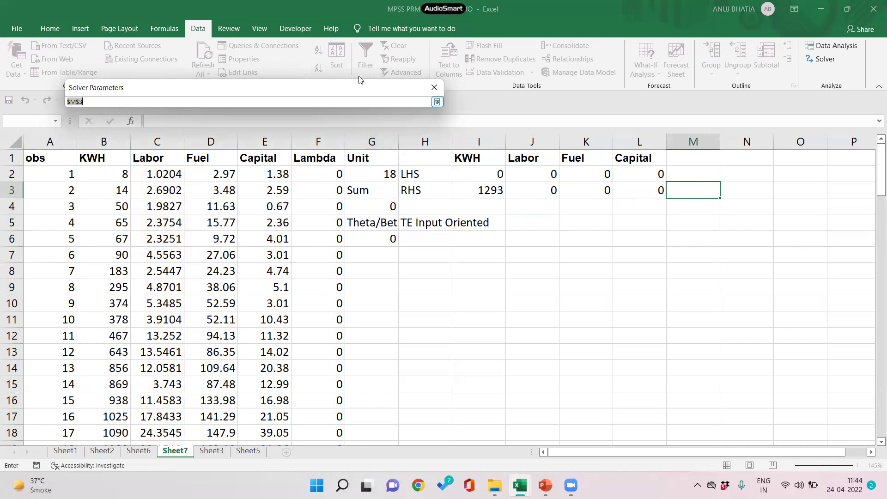
left_click(436, 102)
left_click(378, 115)
left_click(363, 237)
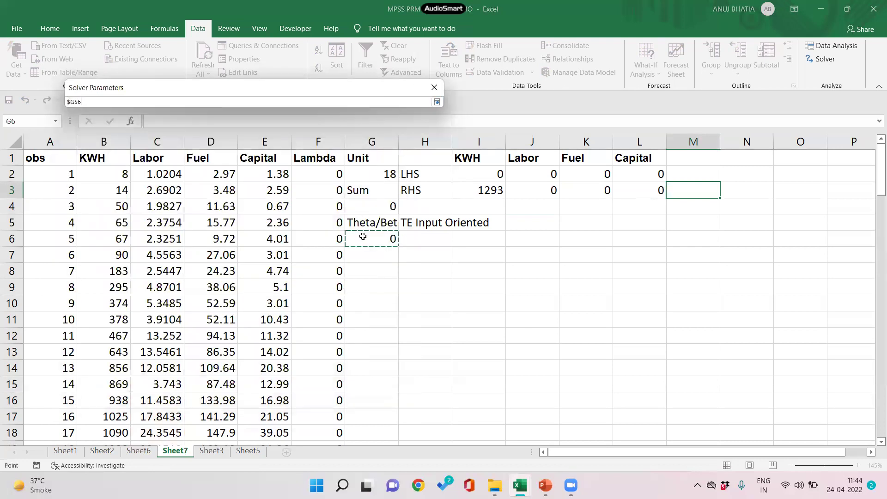
left_click(437, 101)
left_click(167, 134)
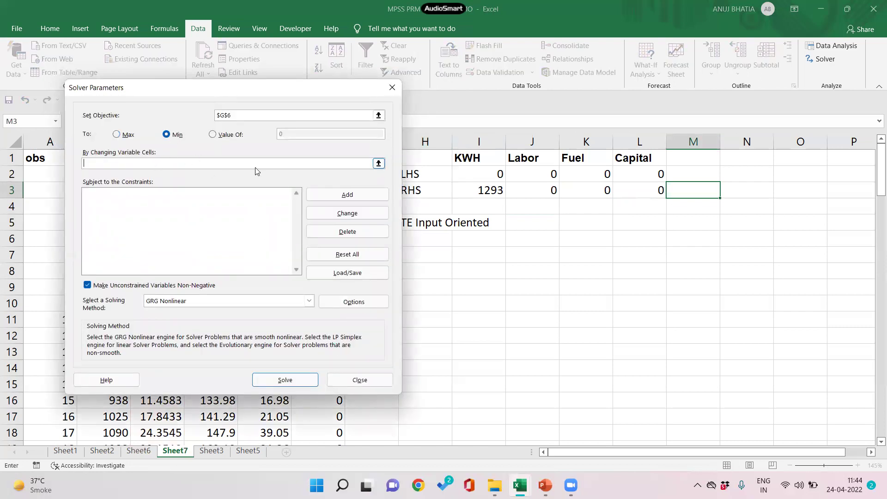
Set the Solver variable cells to the lambdas F2:F100 and the theta cell G6
left_click(378, 164)
left_click(319, 175)
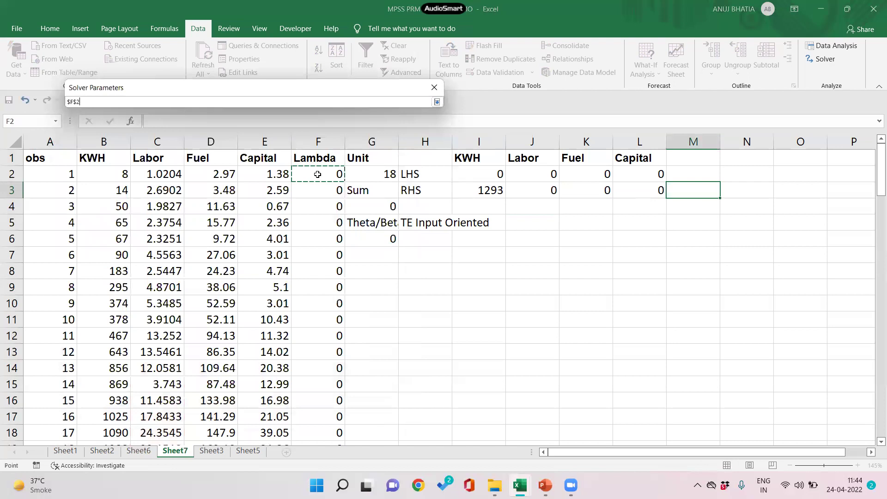
type(":$F$100,")
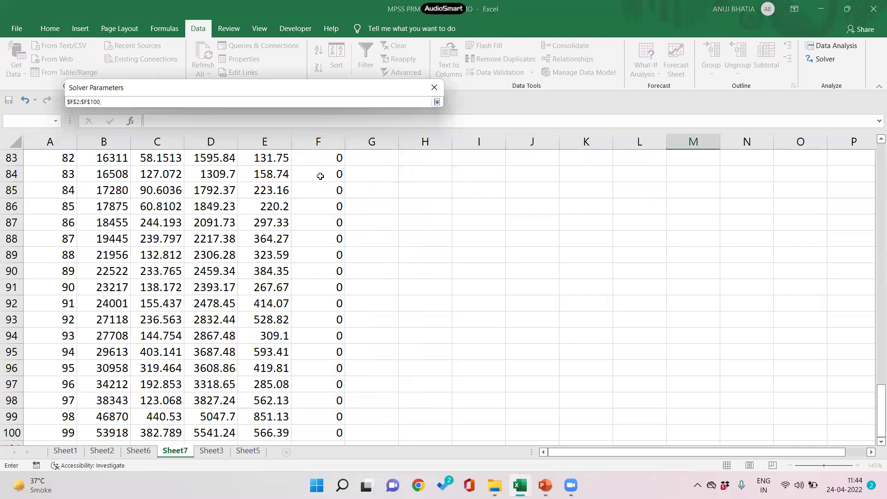
scroll(320, 176, "up", 20)
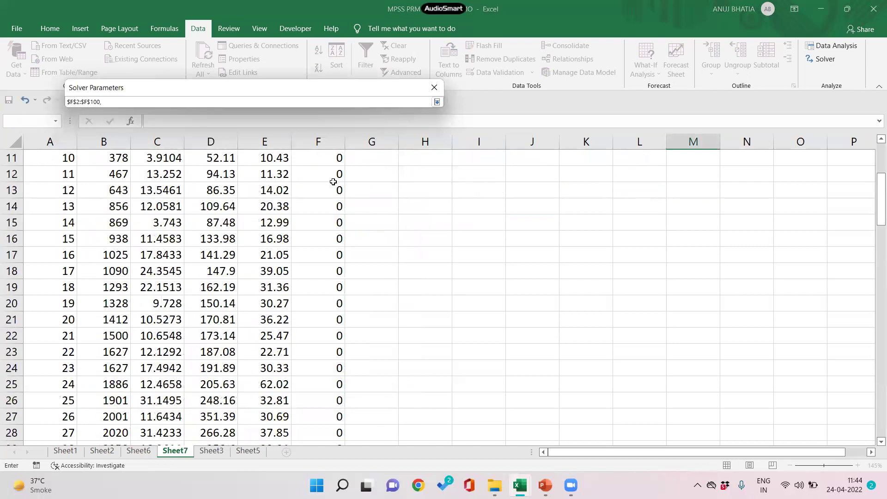
left_click(374, 239, "ctrl")
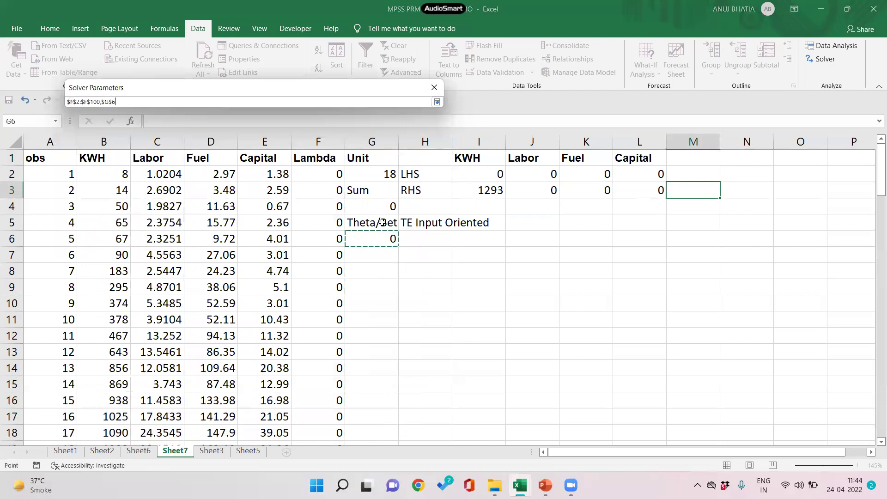
left_click(441, 102)
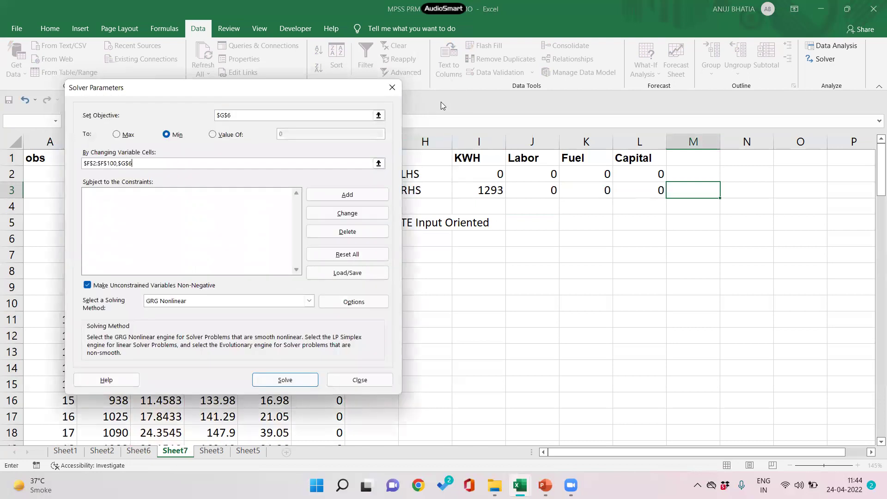
Add the Solver constraint that the KWH LHS I2 is >= the RHS I3
left_click(352, 200)
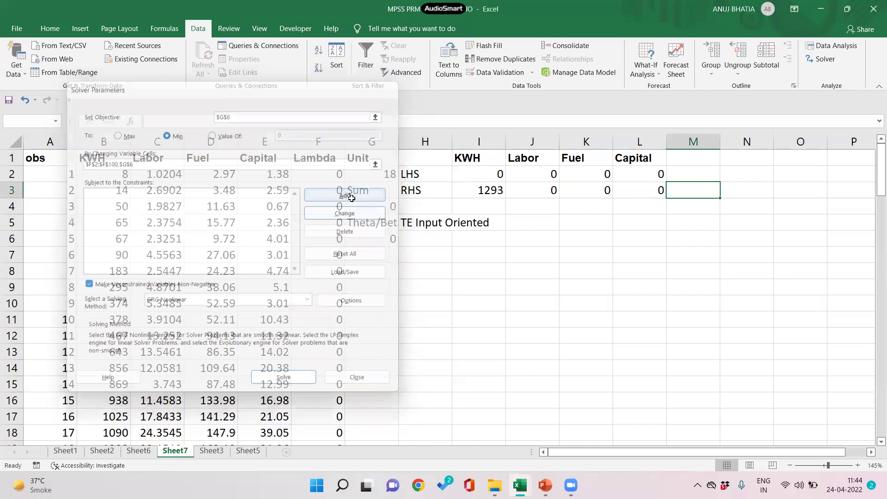
left_click(467, 177)
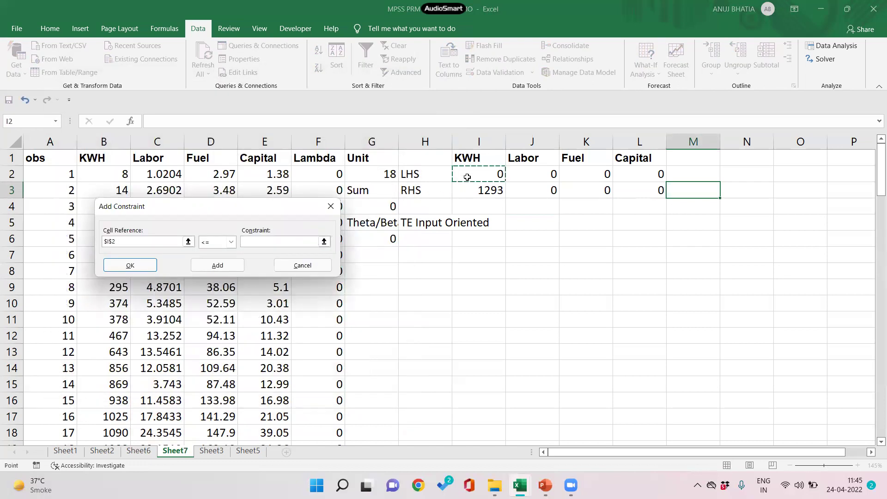
left_click(231, 242)
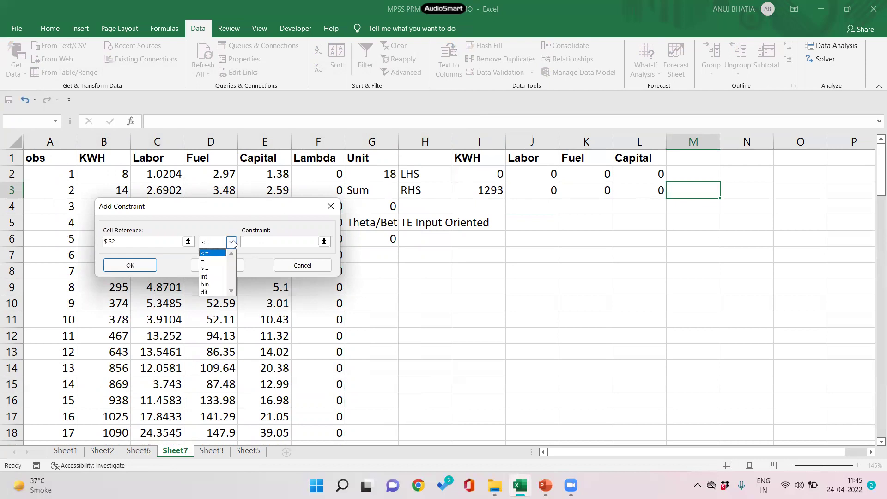
left_click(213, 269)
left_click(470, 190)
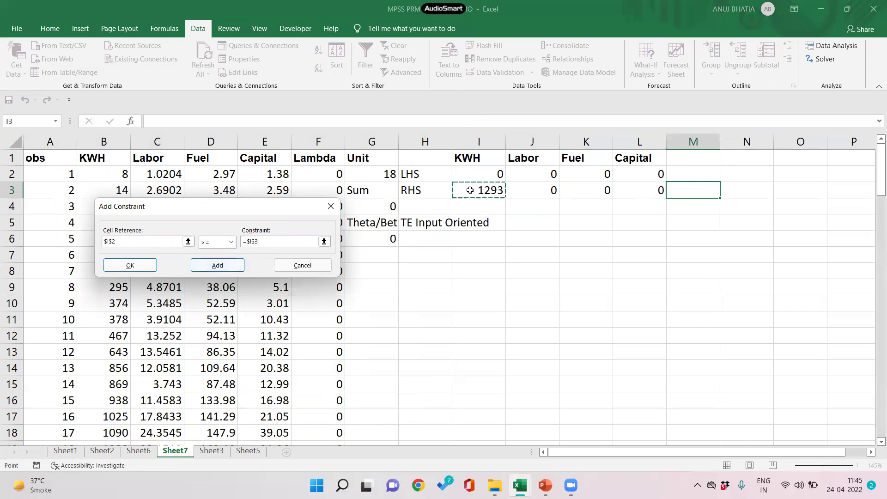
left_click(226, 267)
Add the Solver constraint that the input LHS cells J2:L2 are <= the RHS cells J3:L3
left_click_drag(534, 173, 619, 176)
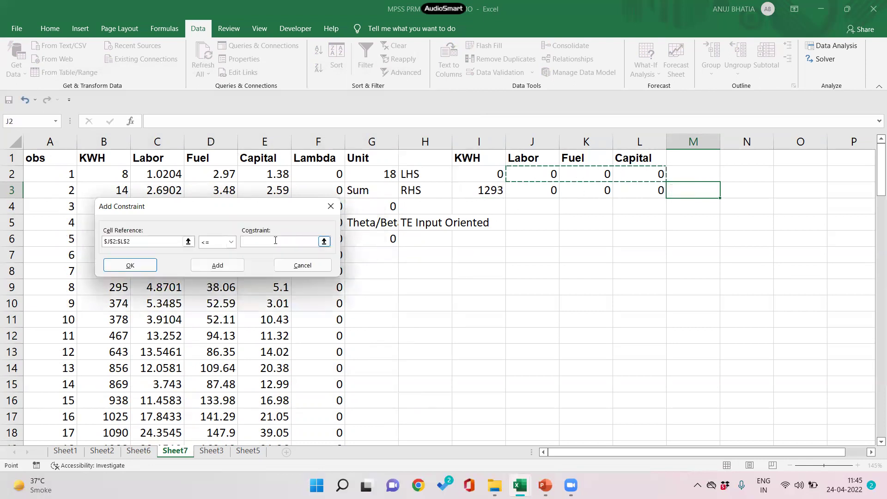
left_click_drag(551, 188, 638, 189)
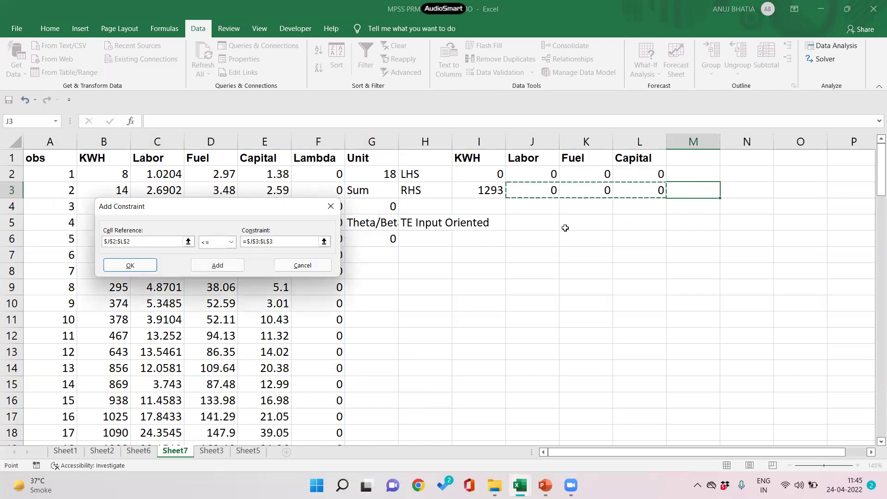
left_click(214, 267)
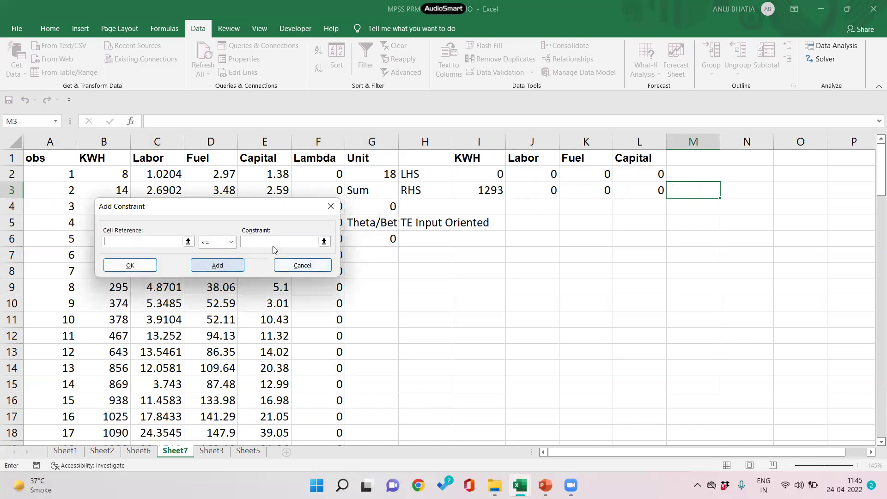
Add the Solver constraint that the lambda sum in G4 equals 1 and finish the constraint list
left_click(364, 204)
left_click(231, 242)
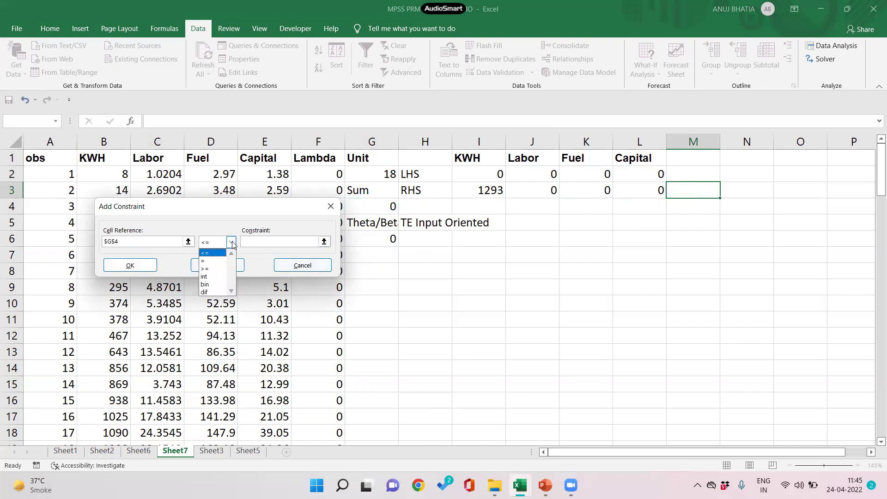
left_click(215, 265)
left_click(252, 242)
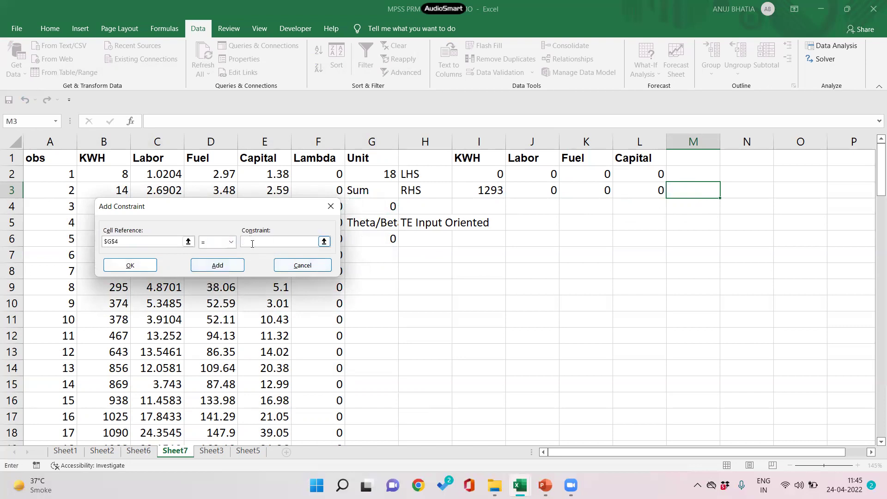
left_click(149, 269)
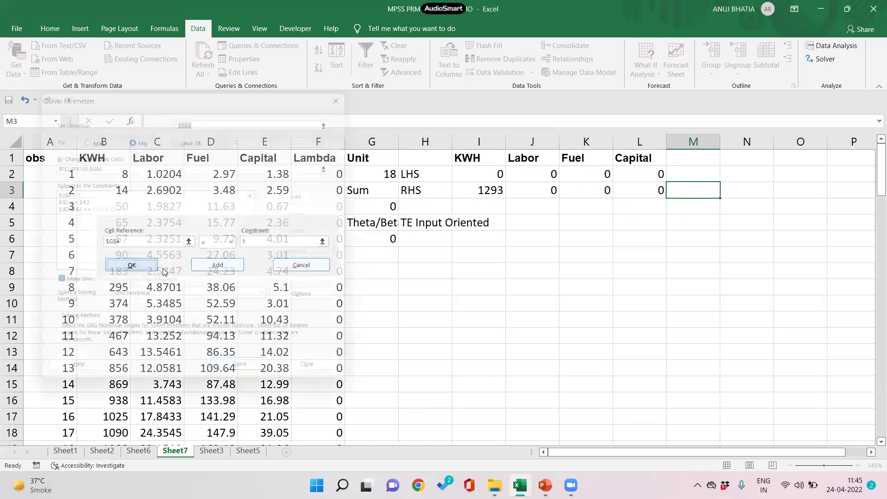
Solve the model with the Simplex LP method and keep the Solver solution
left_click(273, 301)
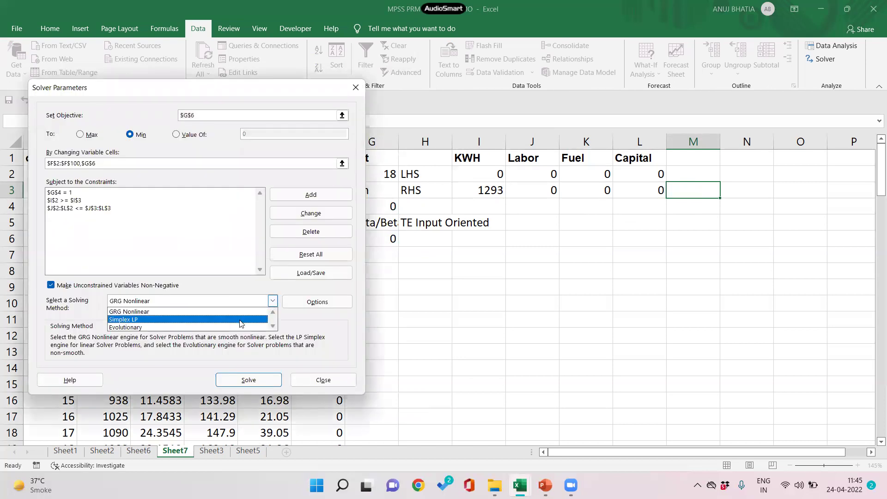
left_click(240, 320)
left_click(249, 380)
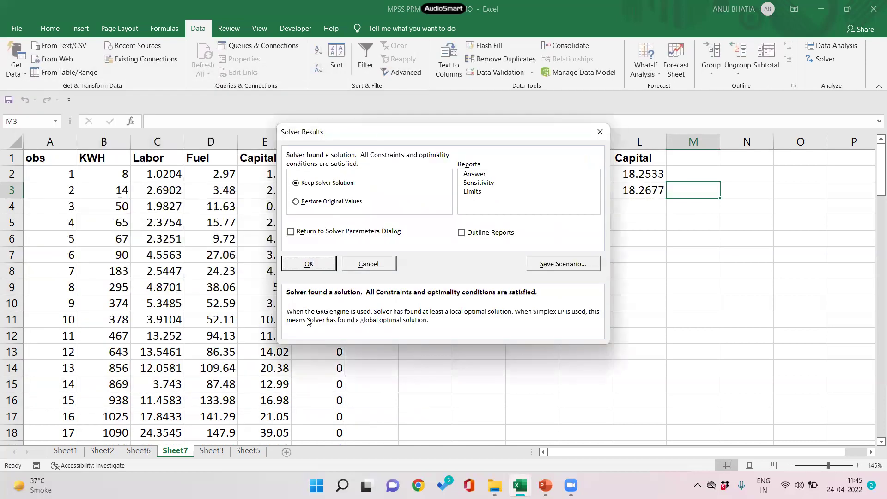
left_click(309, 265)
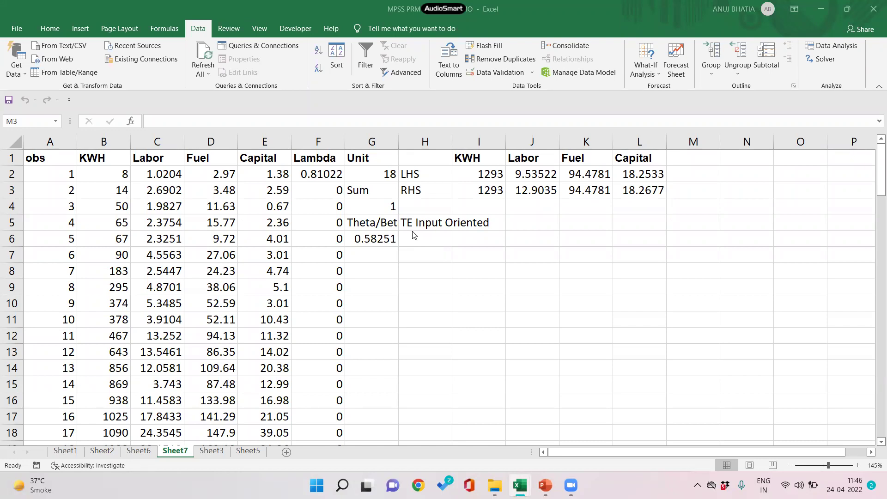
Copy the theta value in G6 of Sheet7 and enter the label TE in K12 of Sheet6
left_click(375, 239)
key("ctrl+c")
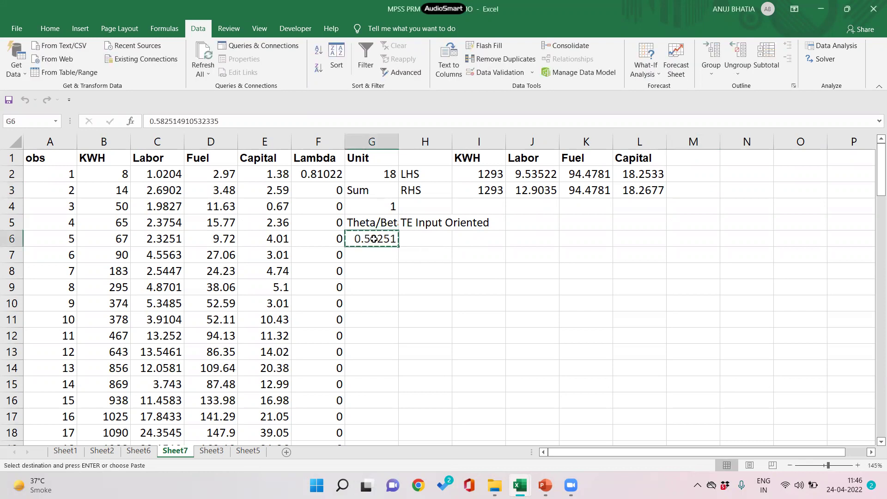
left_click(133, 452)
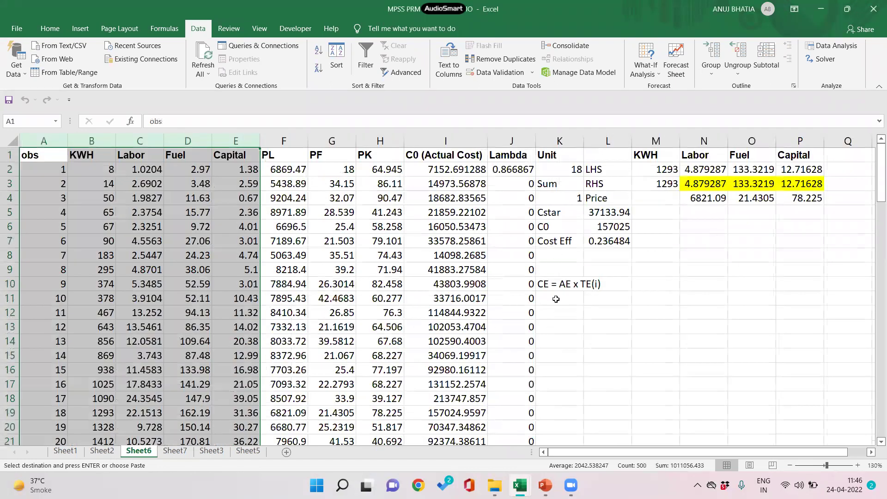
left_click(556, 299)
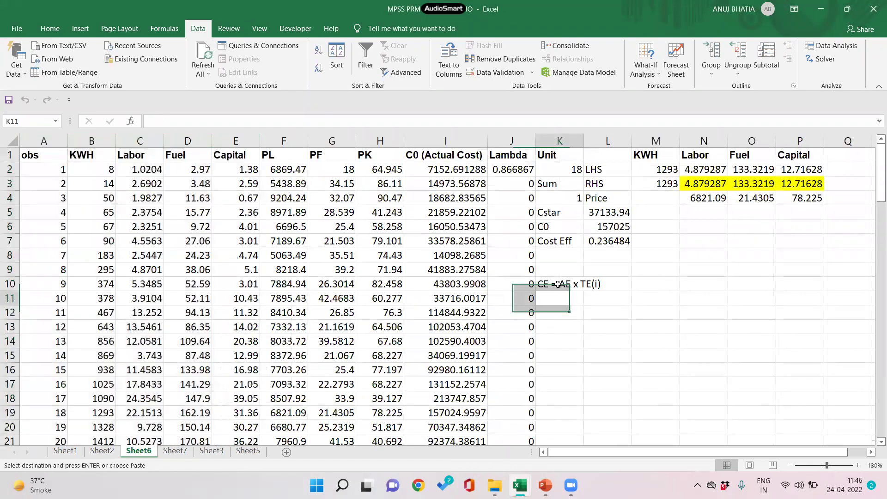
type("TE")
key("Escape")
left_click(564, 319)
type("TE")
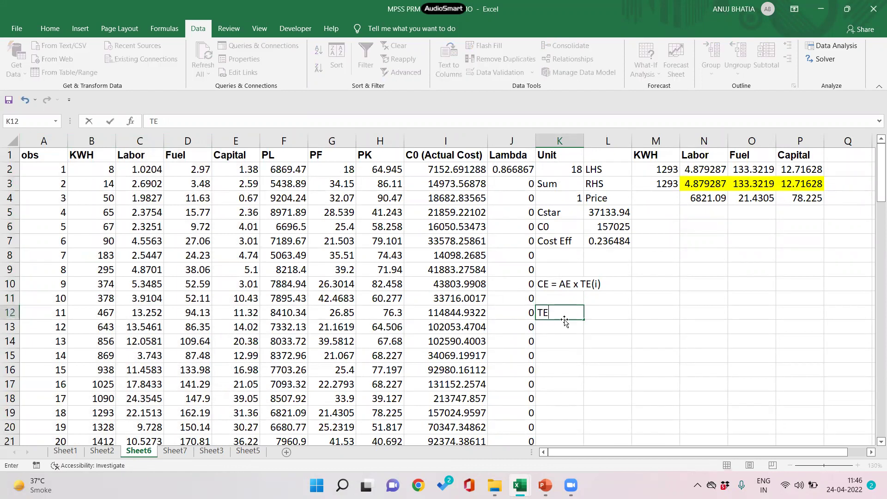
key("Tab")
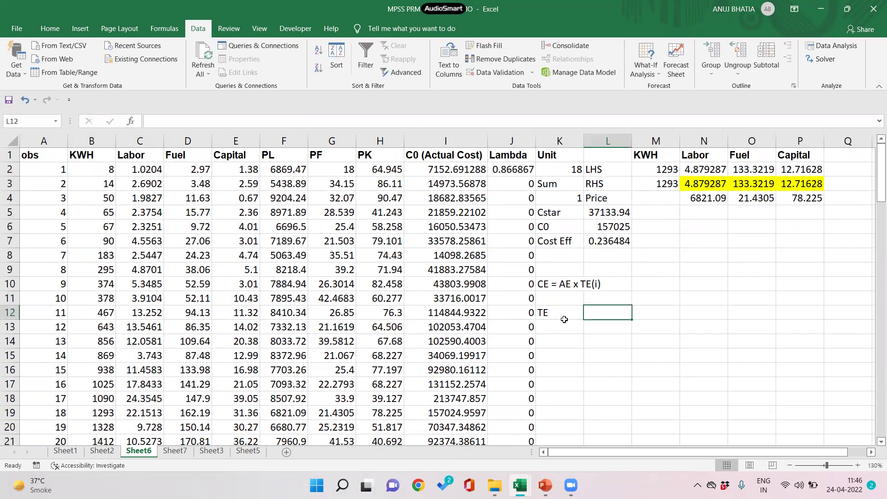
Enter 0.58 in L12 beside the TE label
type("=")
left_click(564, 320)
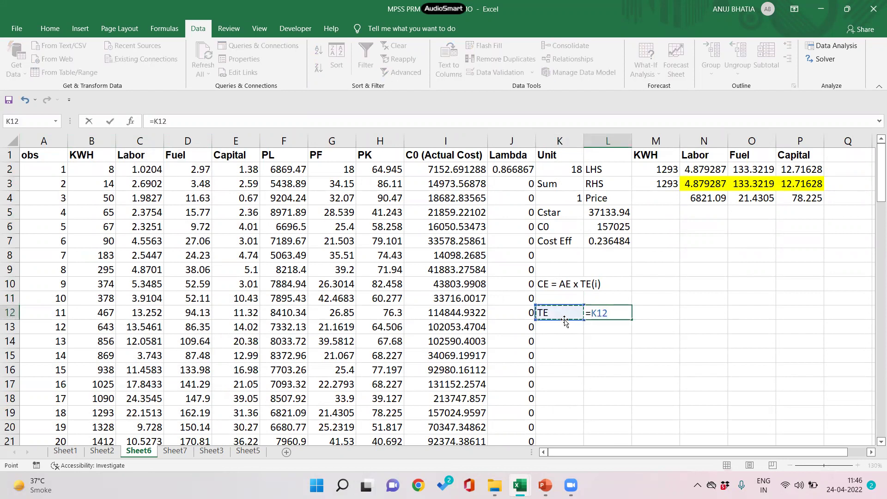
key("BackSpace")
key("BackSpace")
key("BackSpace")
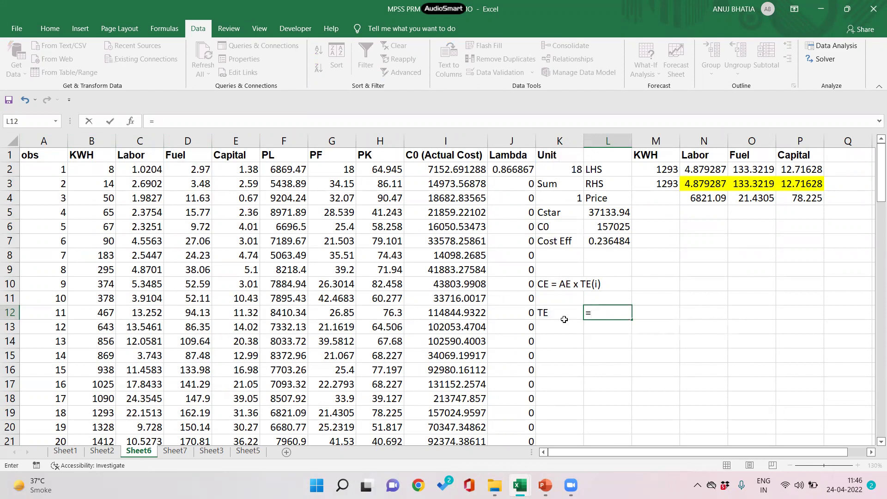
type(").58")
key("BackSpace")
key("BackSpace")
key("BackSpace")
key("BackSpace")
type("0.58")
key("Return")
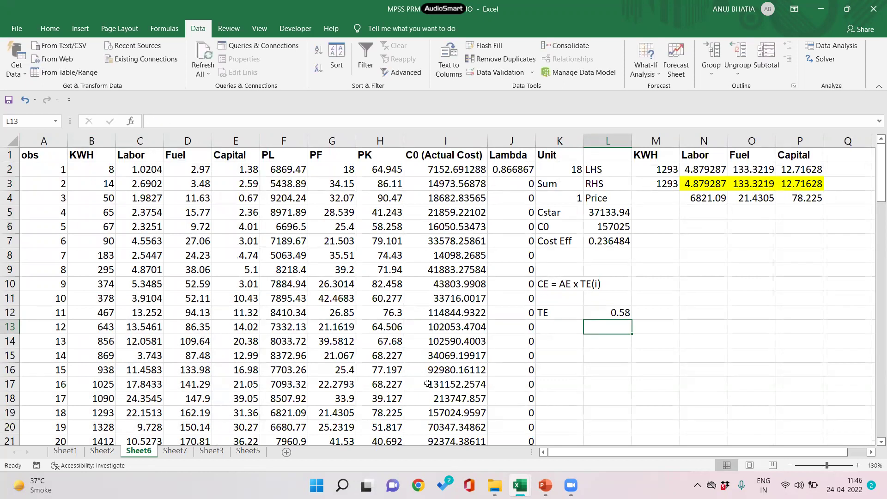
Copy the full-precision theta value from G6 of Sheet7 into L12 of Sheet6
left_click(174, 451)
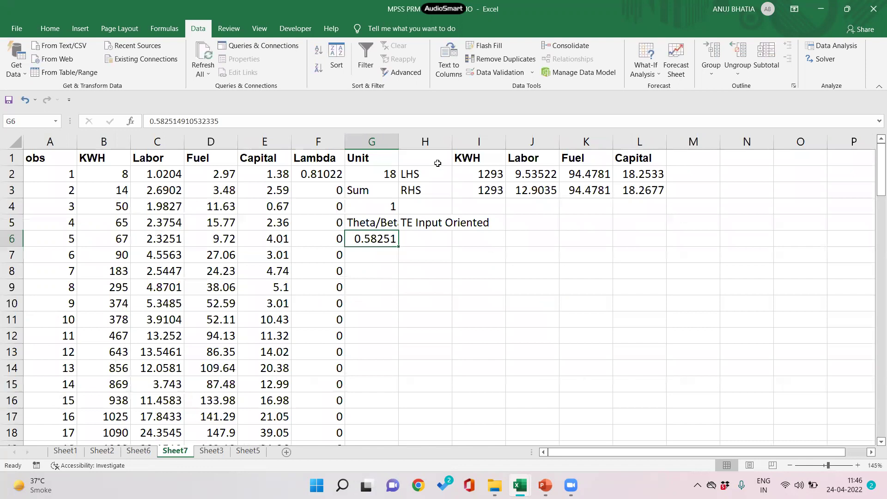
key("ctrl+c")
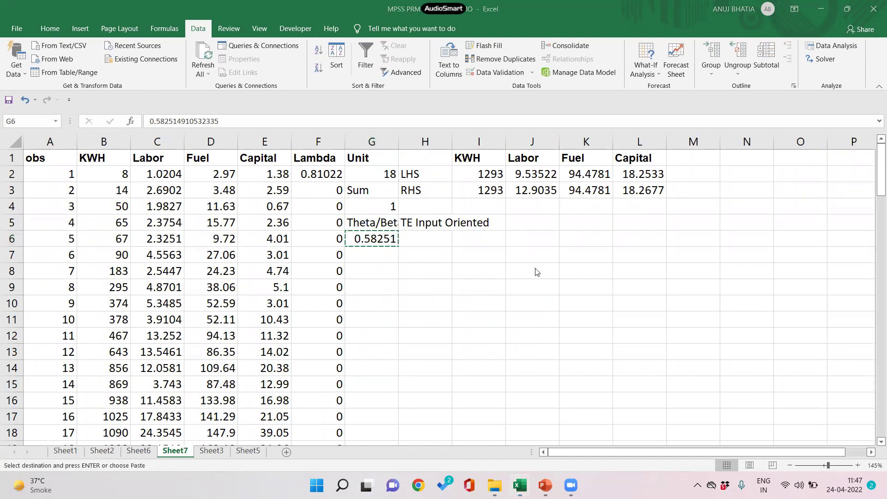
left_click(139, 451)
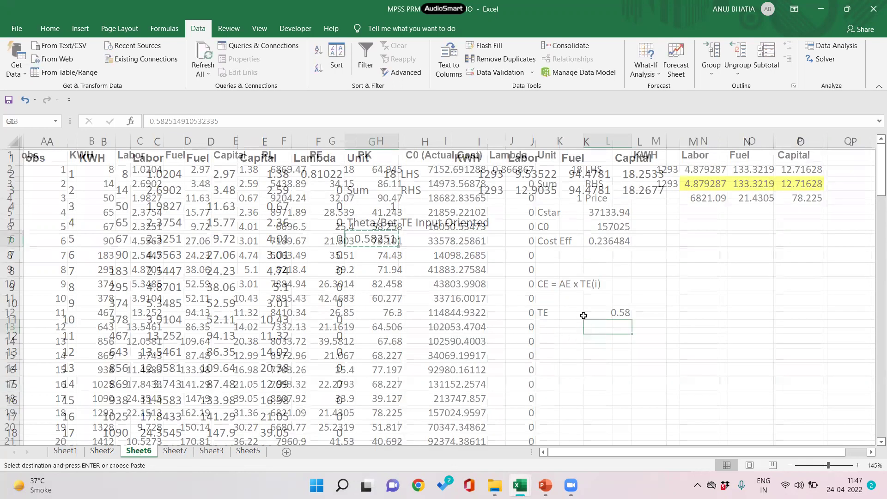
left_click(584, 315)
key("ctrl+v")
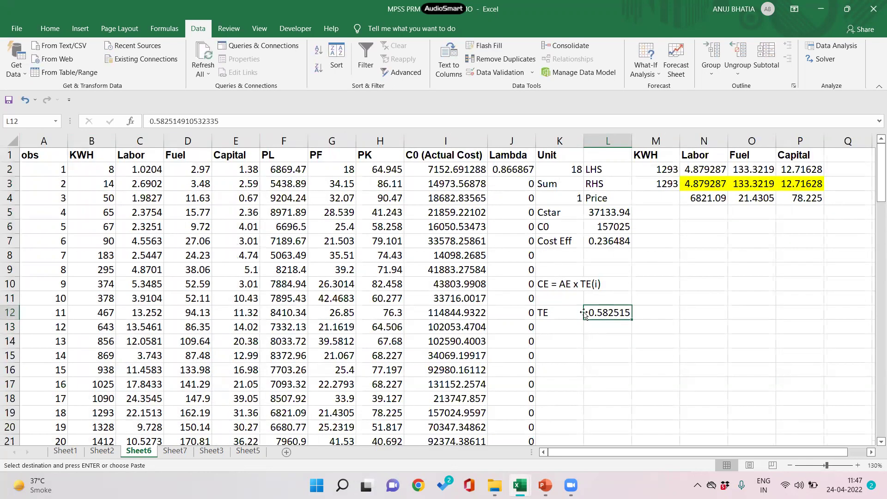
key("Escape")
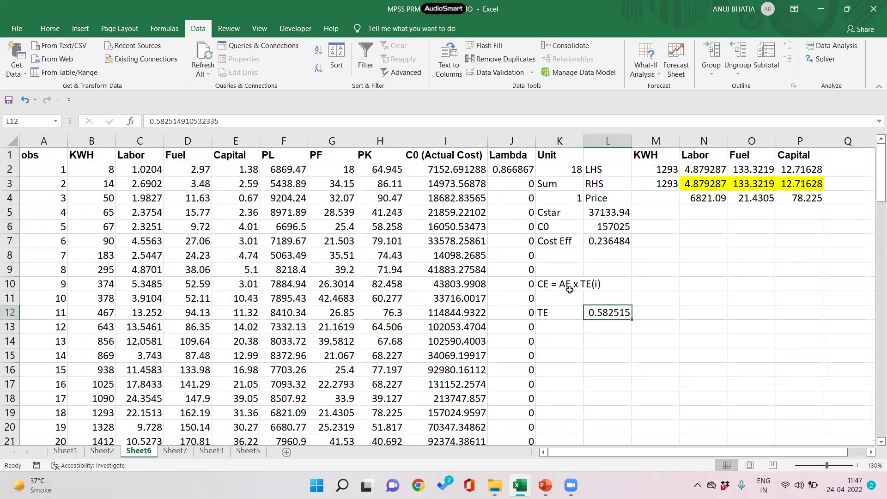
Enter the label AE in K13 and calculate allocative efficiency in L13 with the formula =L7/L12
left_click(562, 329)
type("AE")
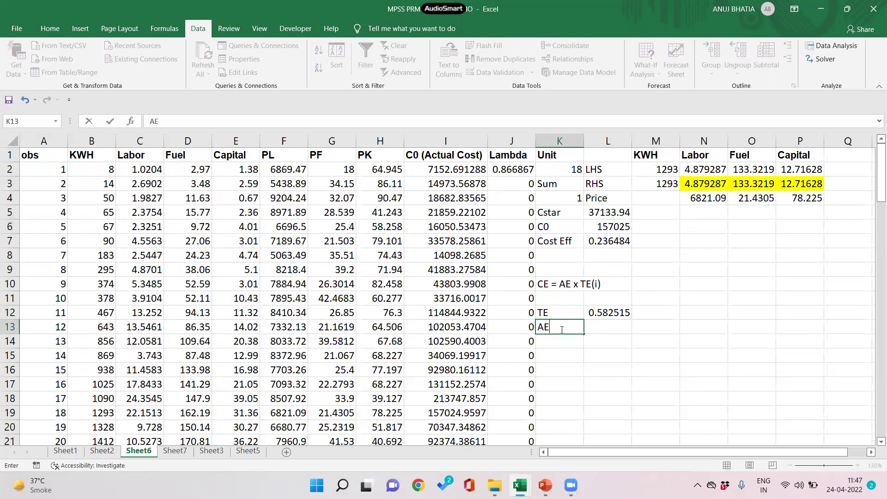
key("Tab")
type("=")
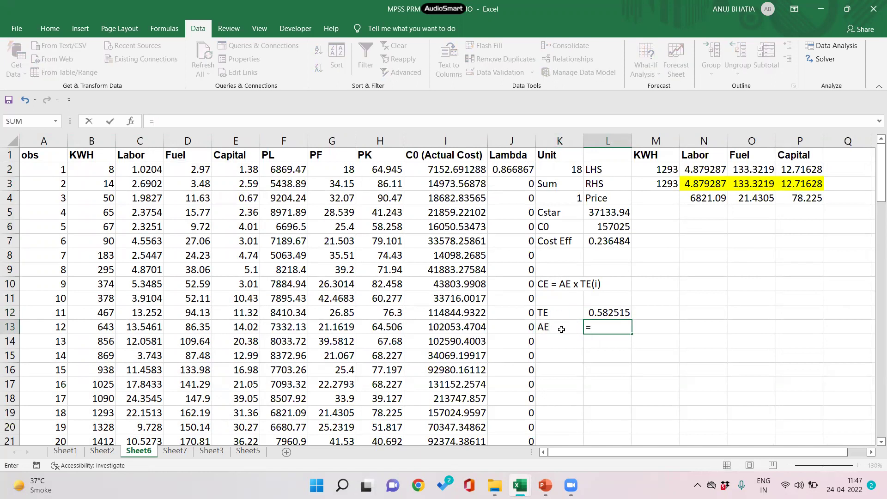
left_click(613, 242)
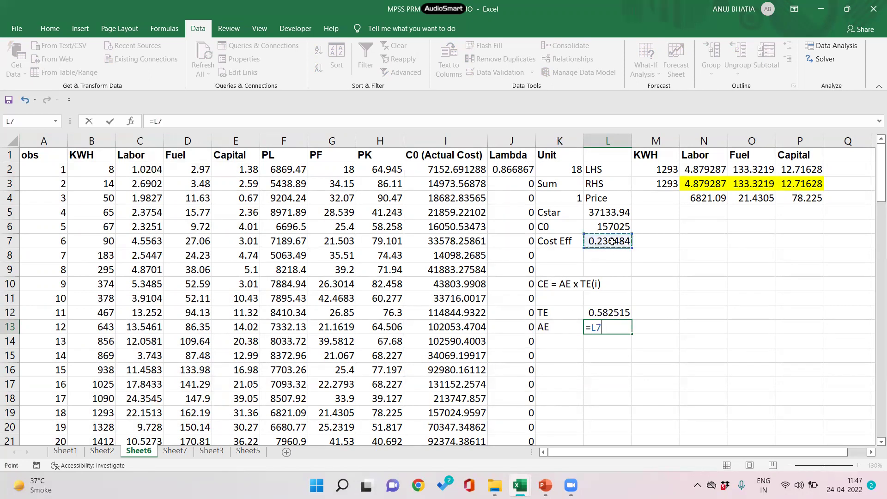
type("/")
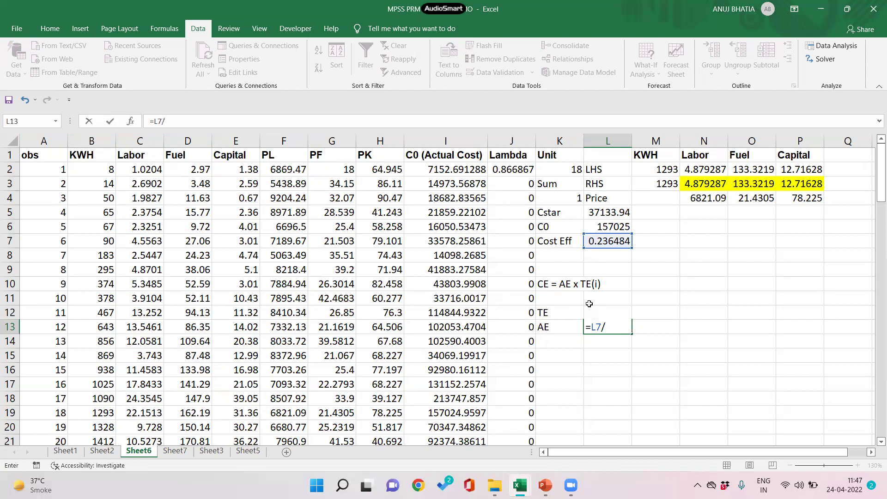
left_click(649, 315)
key("Left")
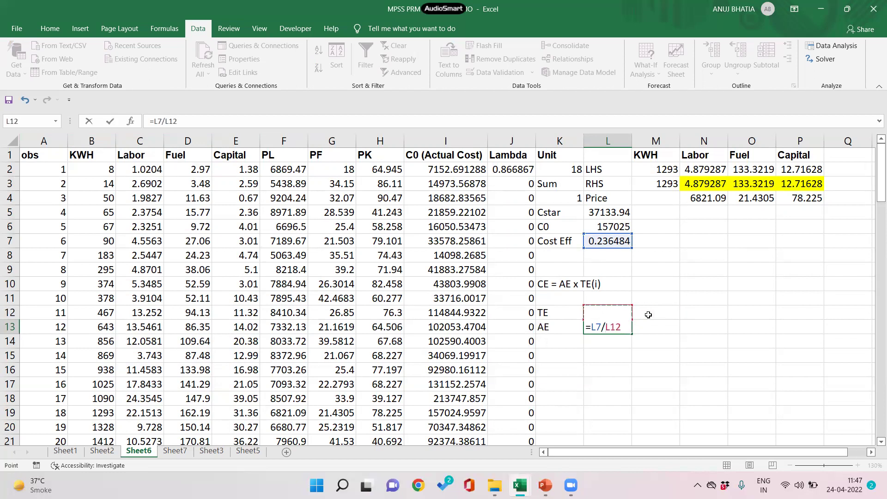
key("Return")
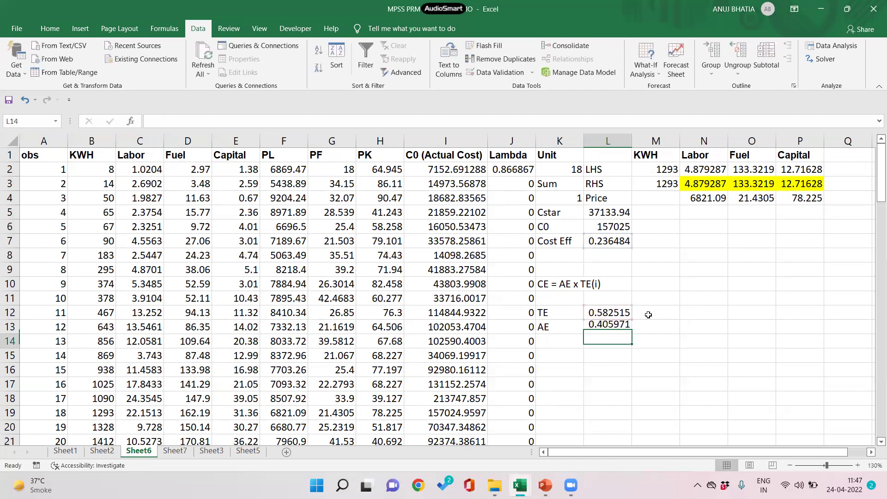
double_click(606, 328)
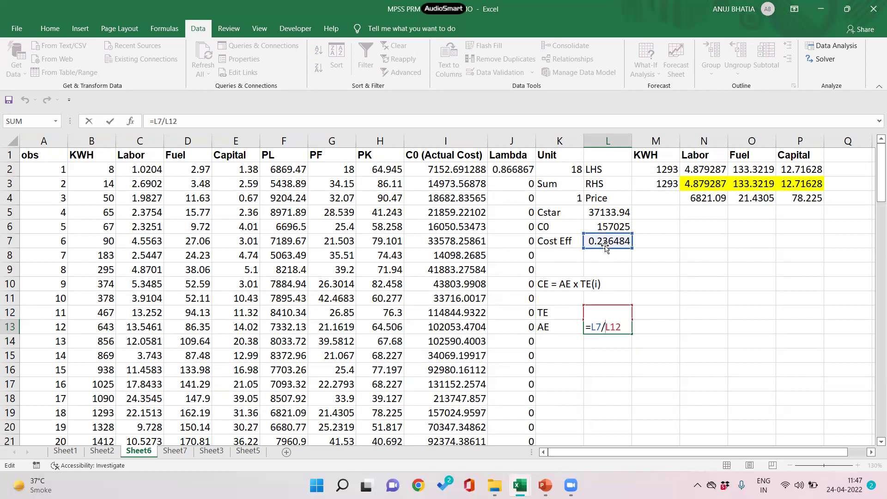
key("ctrl+Return")
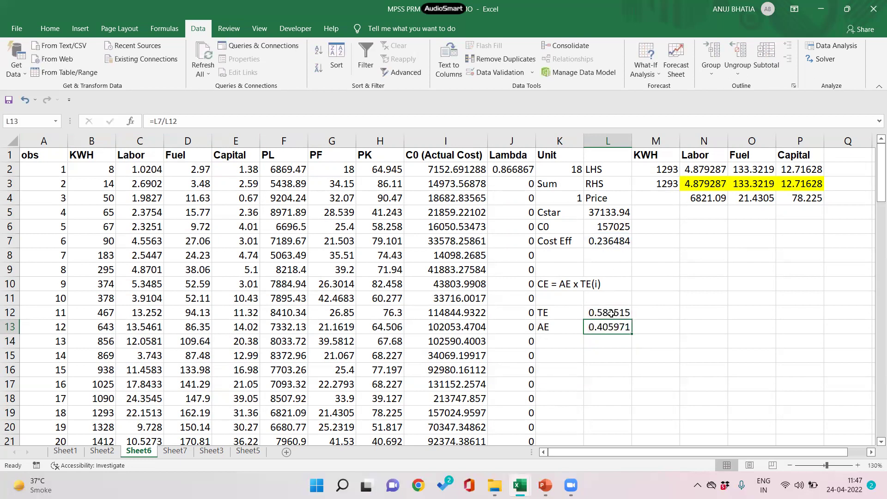